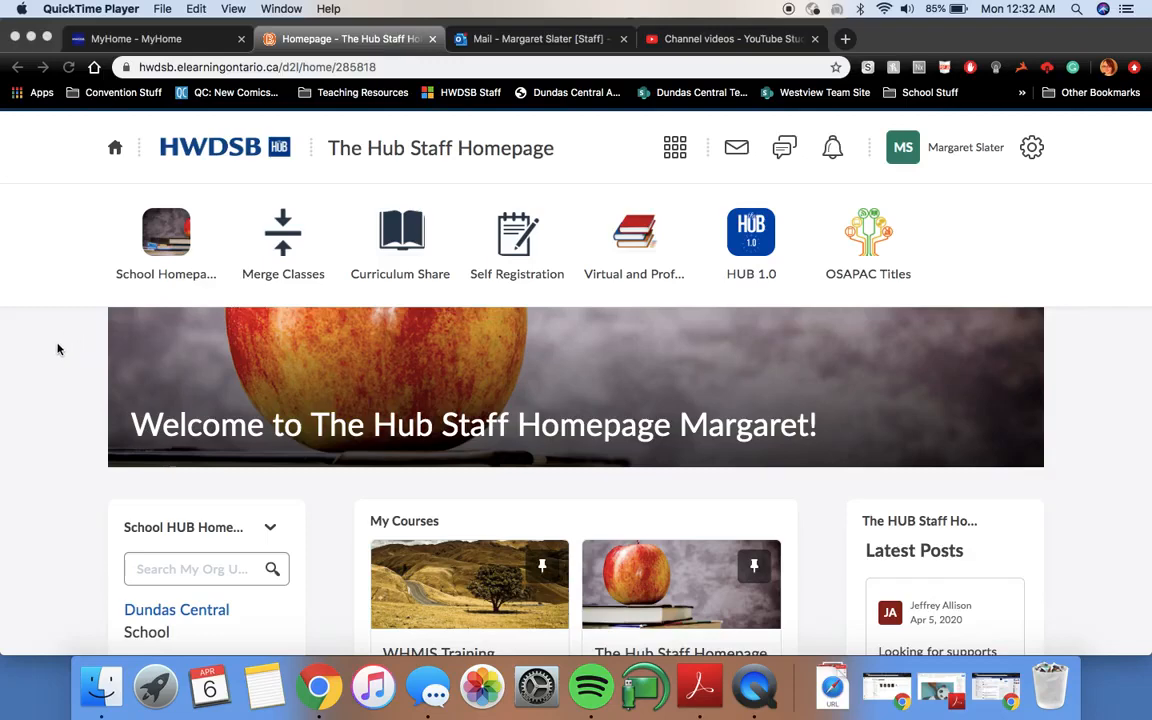
Open the 9MUS8-8A Music Grade 8 course from the list of enrolled courses.
left_click(678, 152)
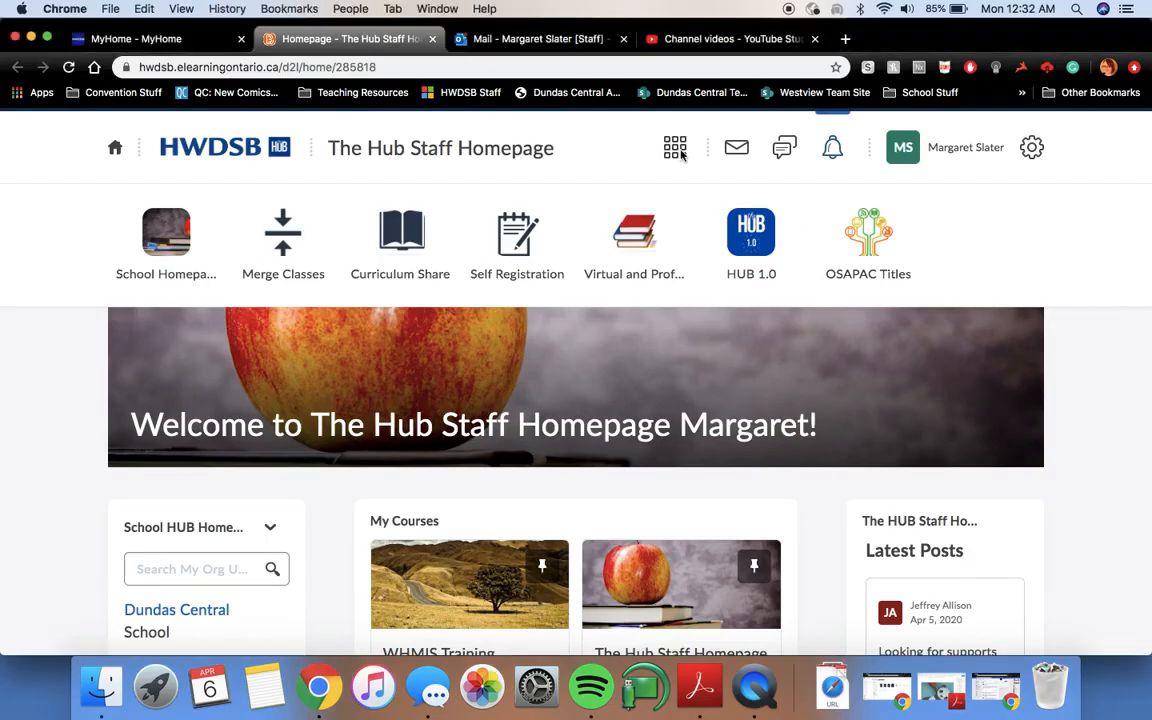
left_click(677, 150)
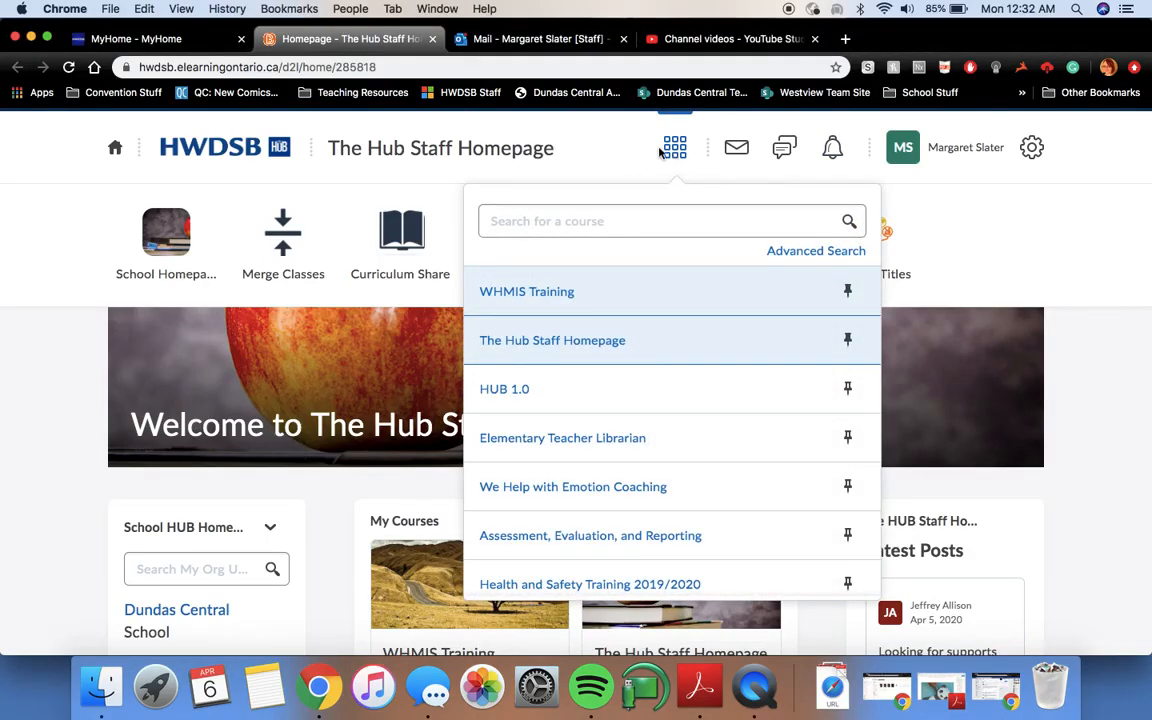
scroll(660, 320, "down", 5)
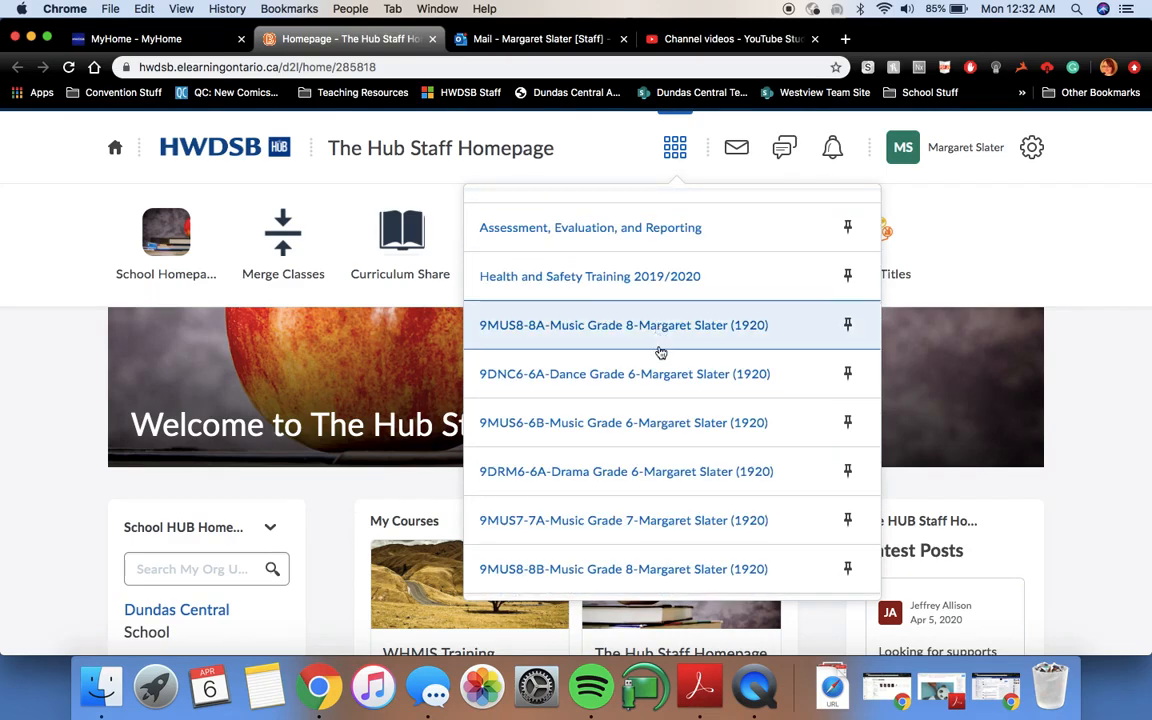
scroll(660, 340, "down", 1)
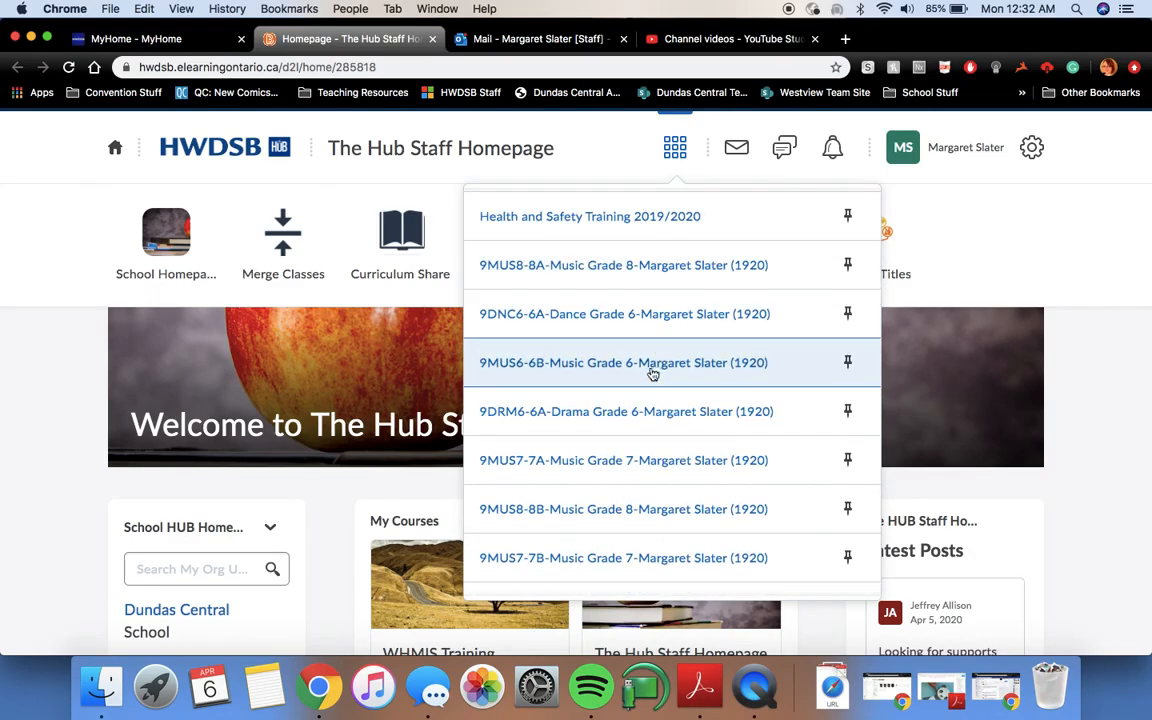
scroll(643, 378, "up", 1)
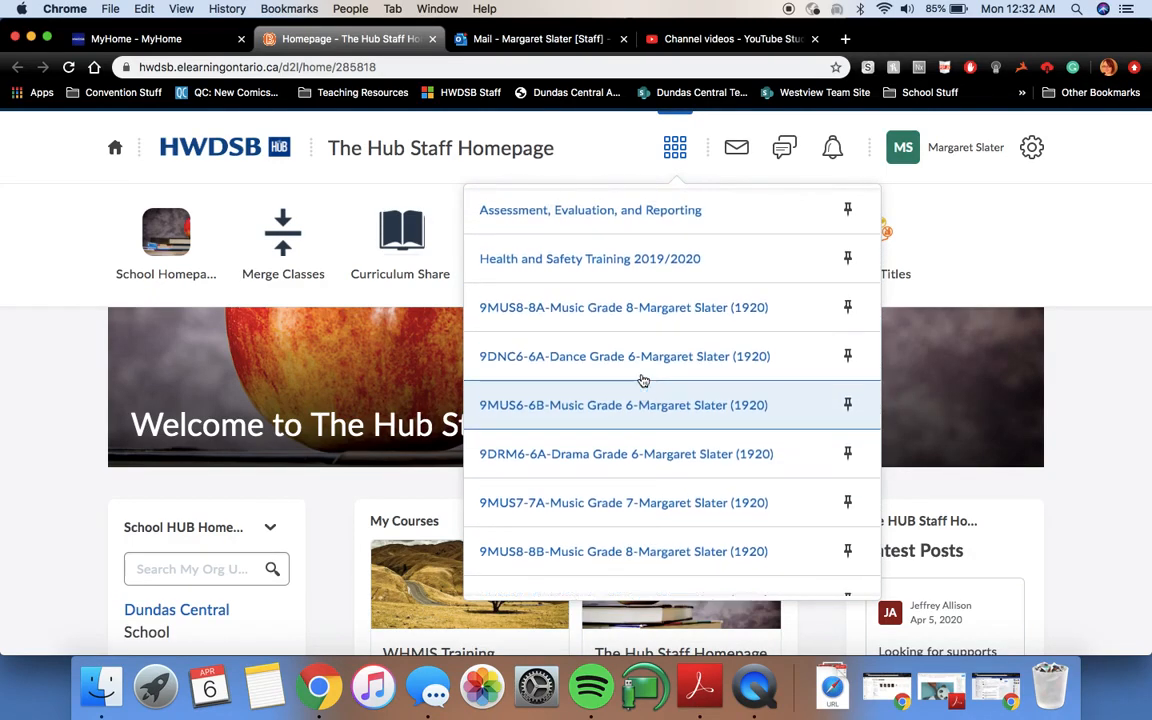
scroll(650, 358, "up", 2)
scroll(655, 352, "down", 1)
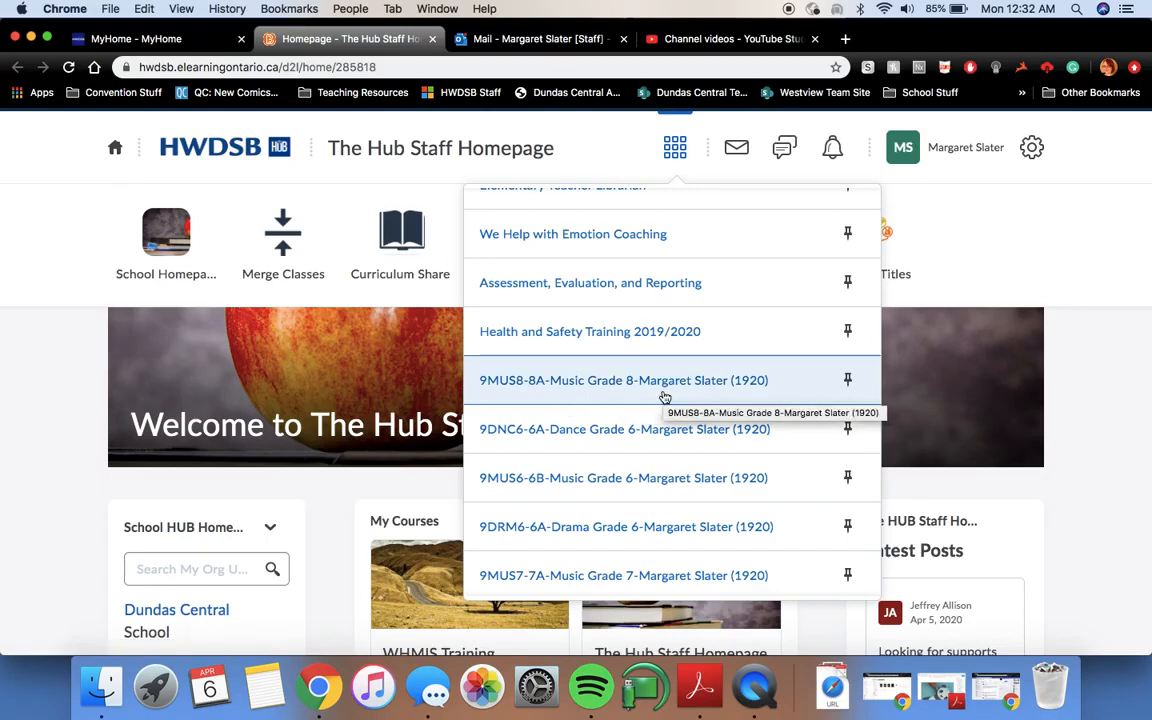
left_click(663, 393)
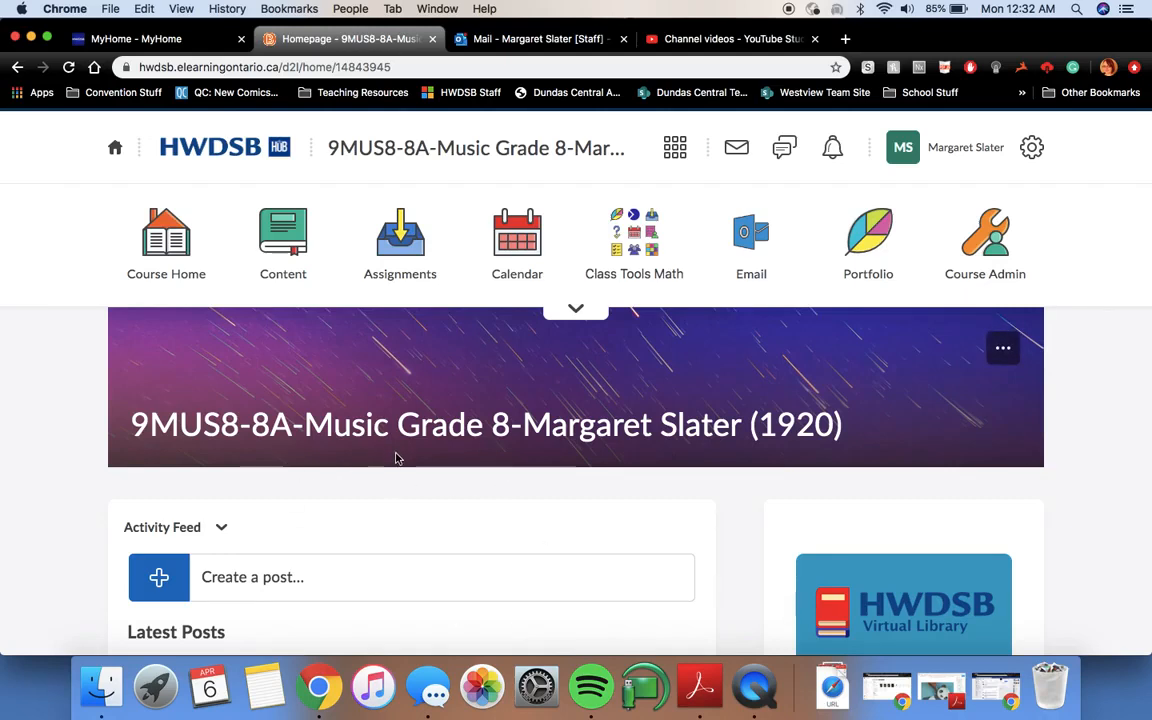
Examine the course's activity feed, including the comment field and available actions of the existing "Test paragraph" post.
scroll(380, 463, "down", 2)
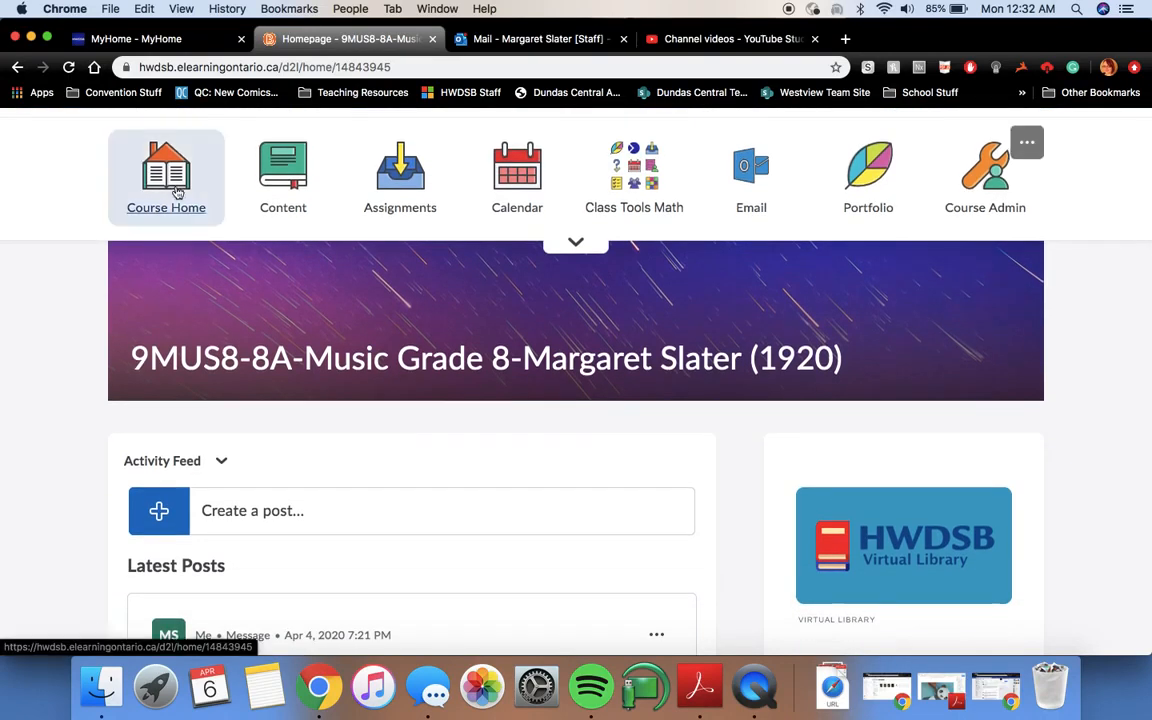
scroll(257, 393, "down", 3)
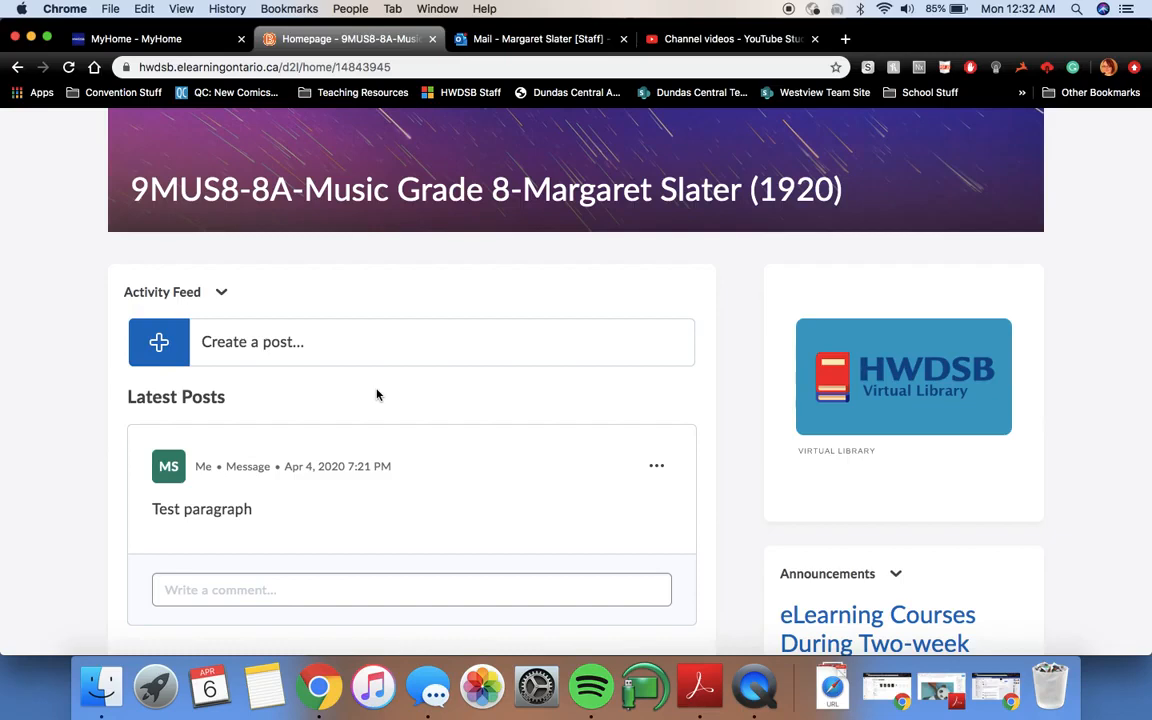
scroll(383, 373, "down", 3)
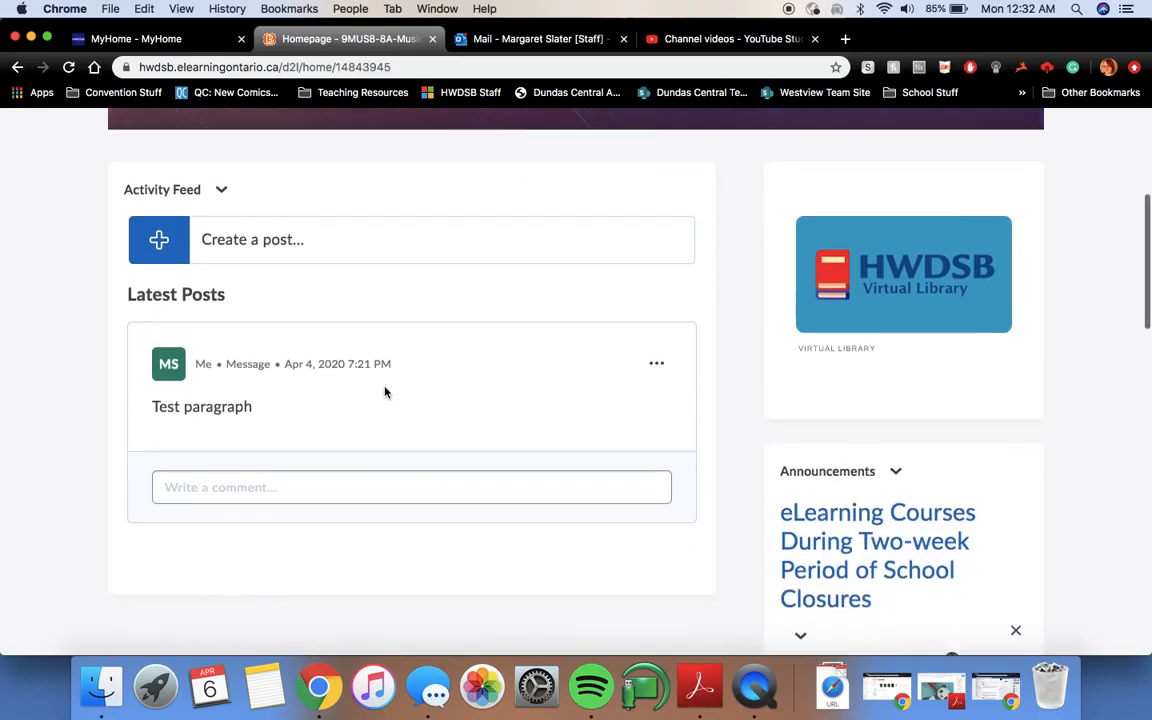
left_click(367, 458)
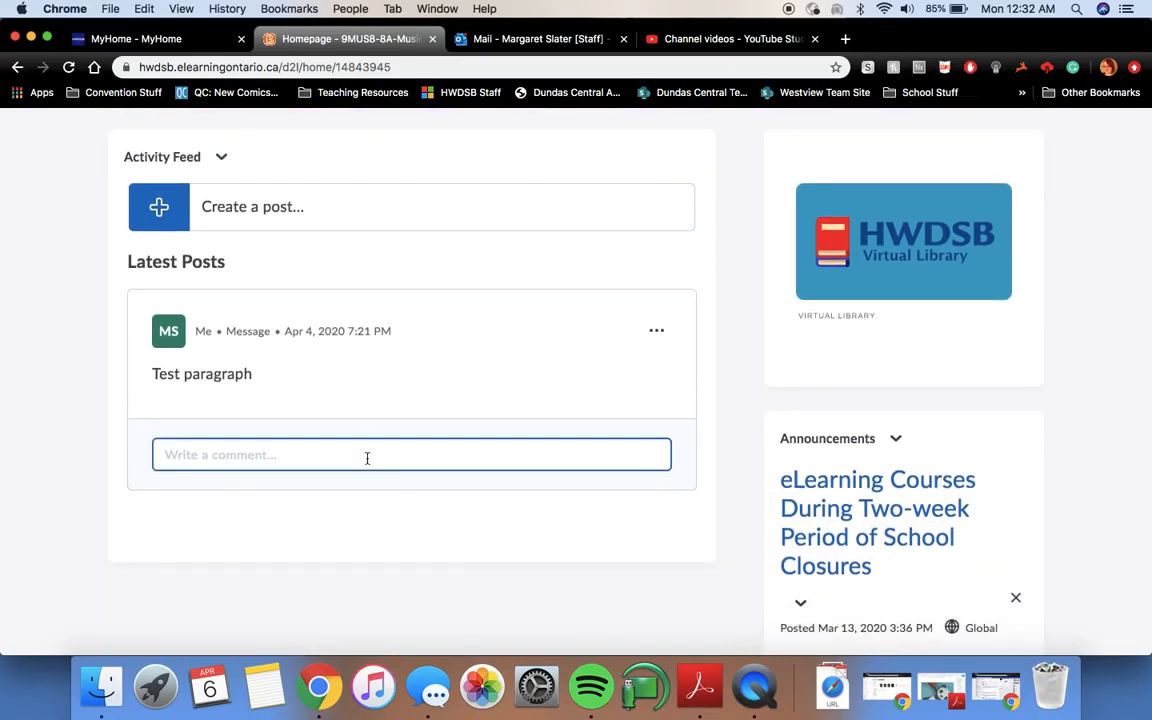
left_click(650, 339)
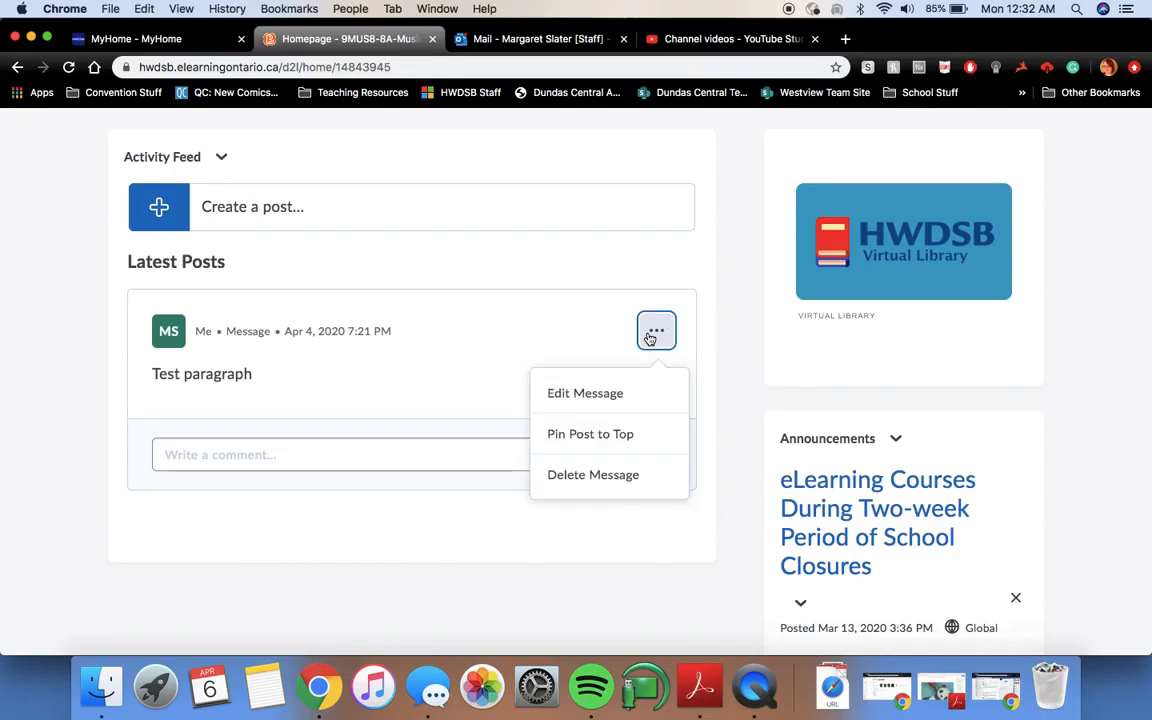
left_click(650, 339)
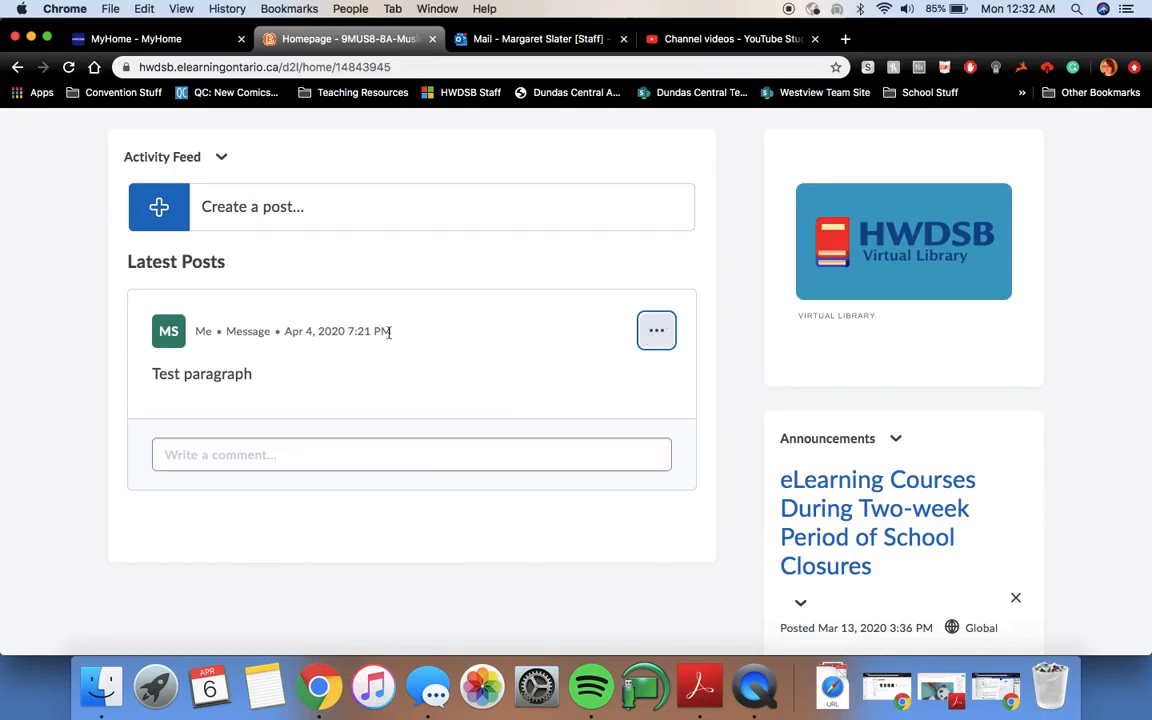
Start a new activity feed post, view the assignment form's fields, and return to the message type.
left_click(262, 218)
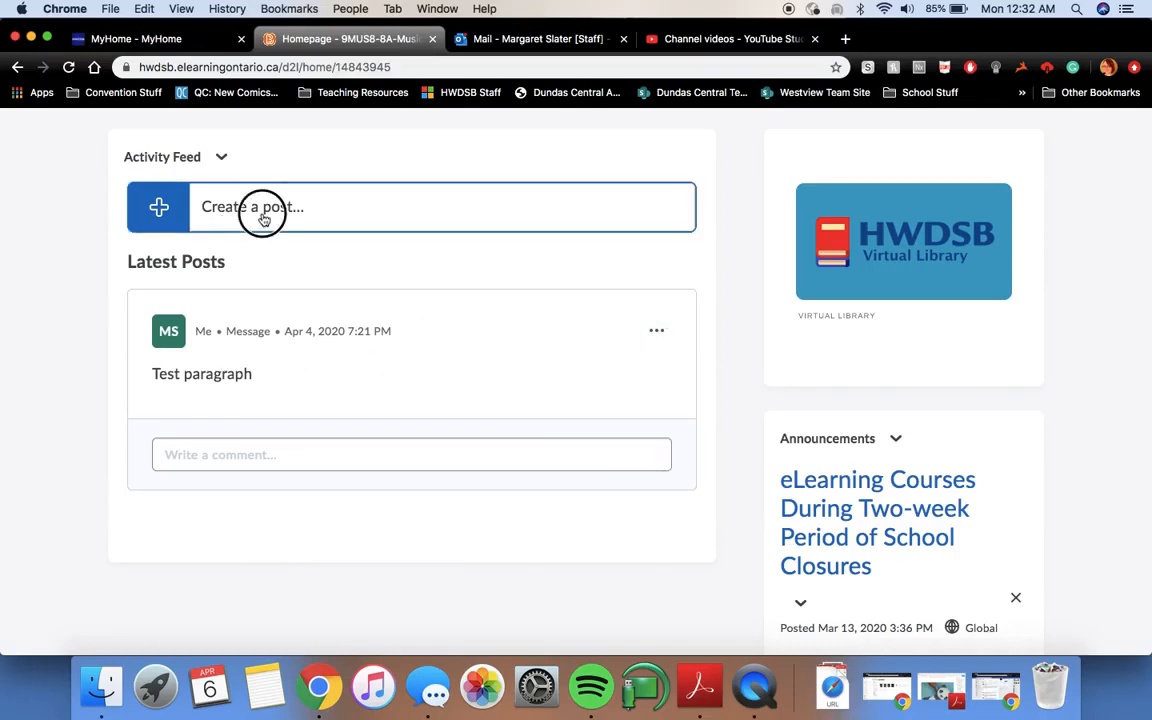
left_click(243, 283)
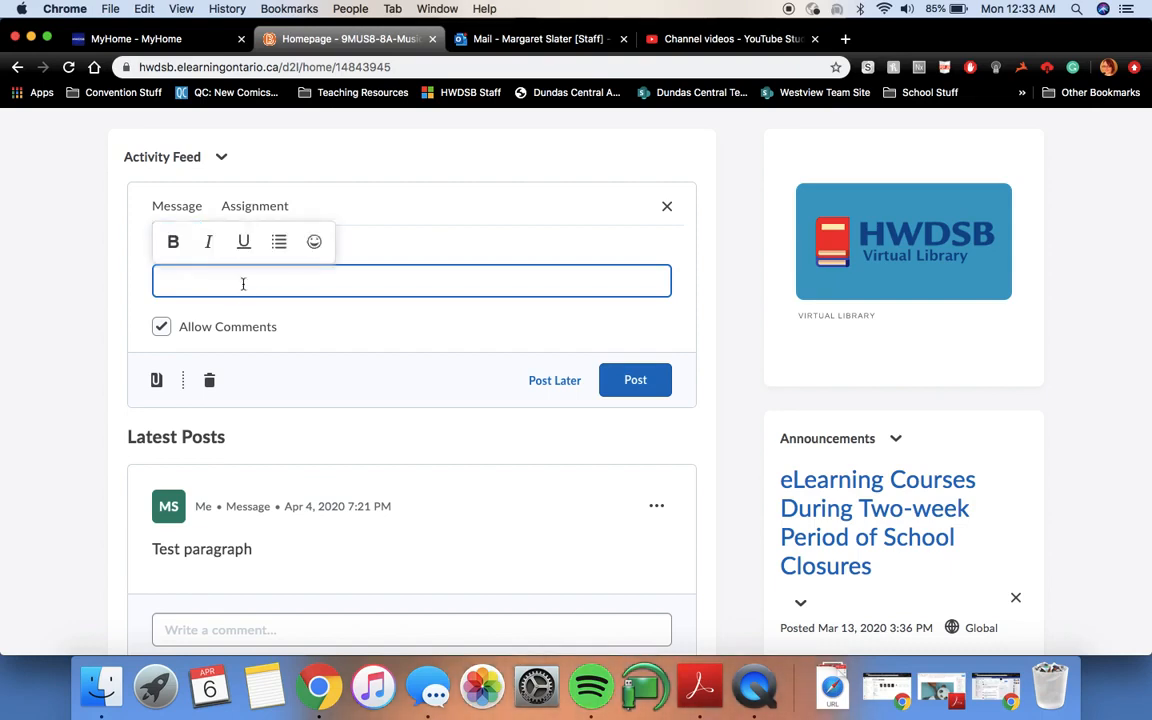
left_click(267, 208)
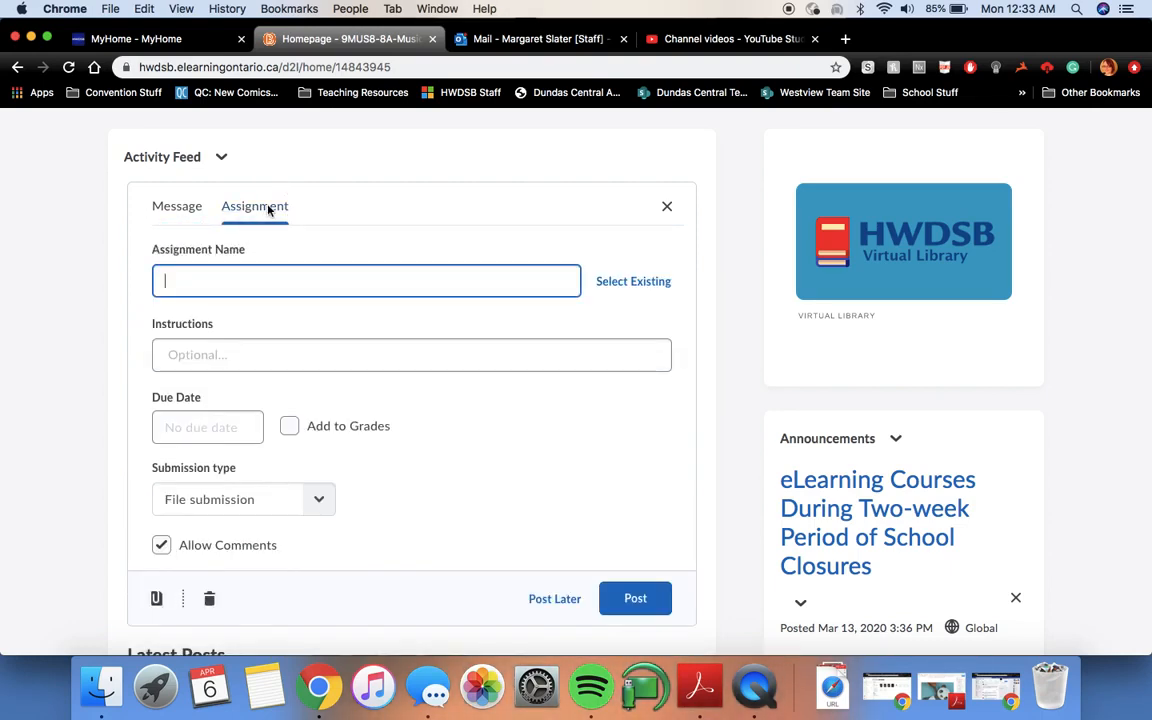
scroll(194, 207, "up", 1)
scroll(196, 208, "down", 1)
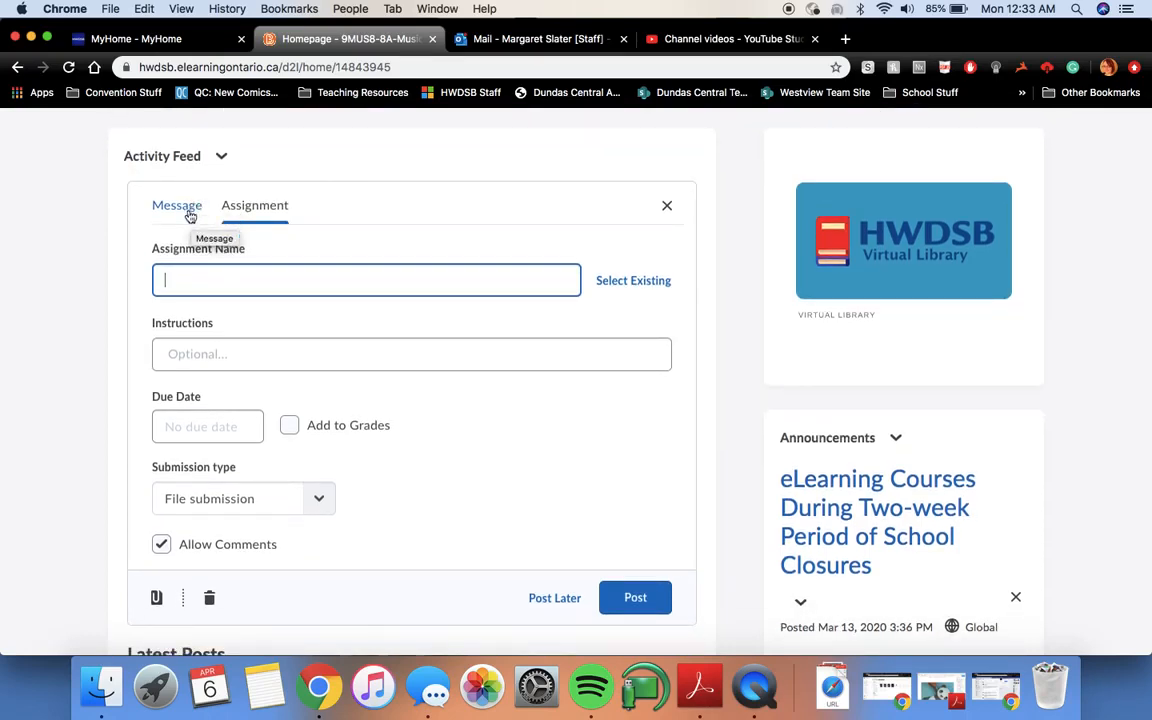
left_click(190, 212)
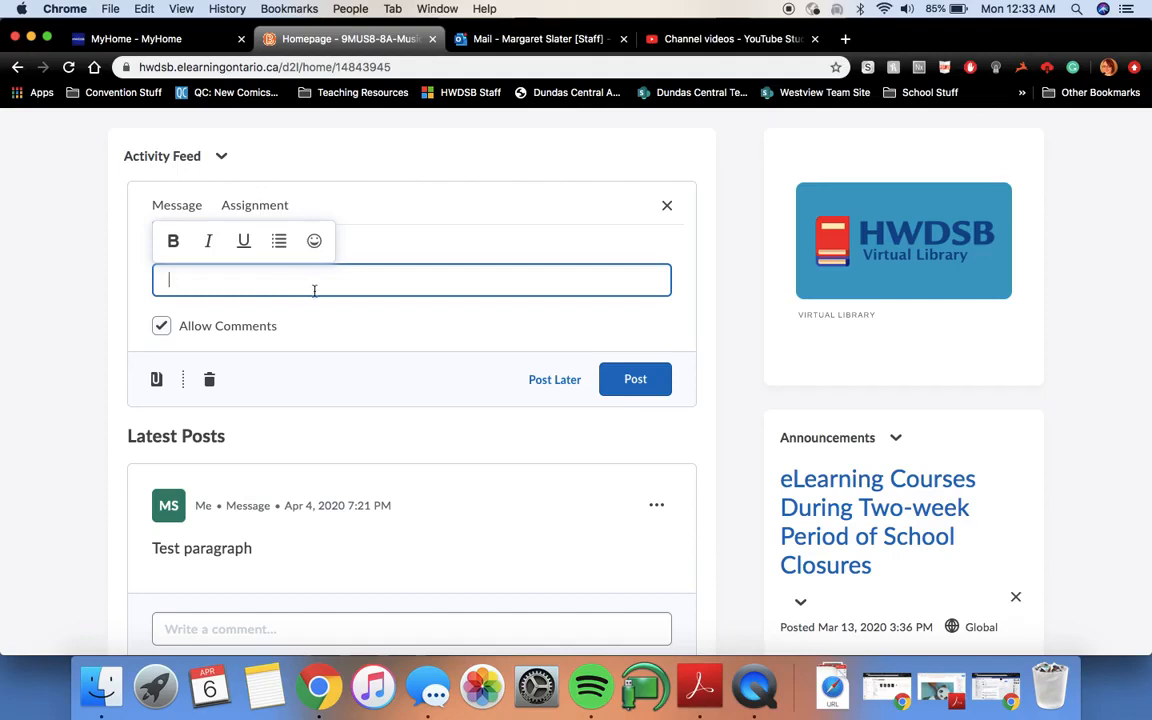
Write the message "Test #2" with "Sending happy thoughts your way!" on a new line, and disallow comments.
type("Test #2")
left_click(378, 314)
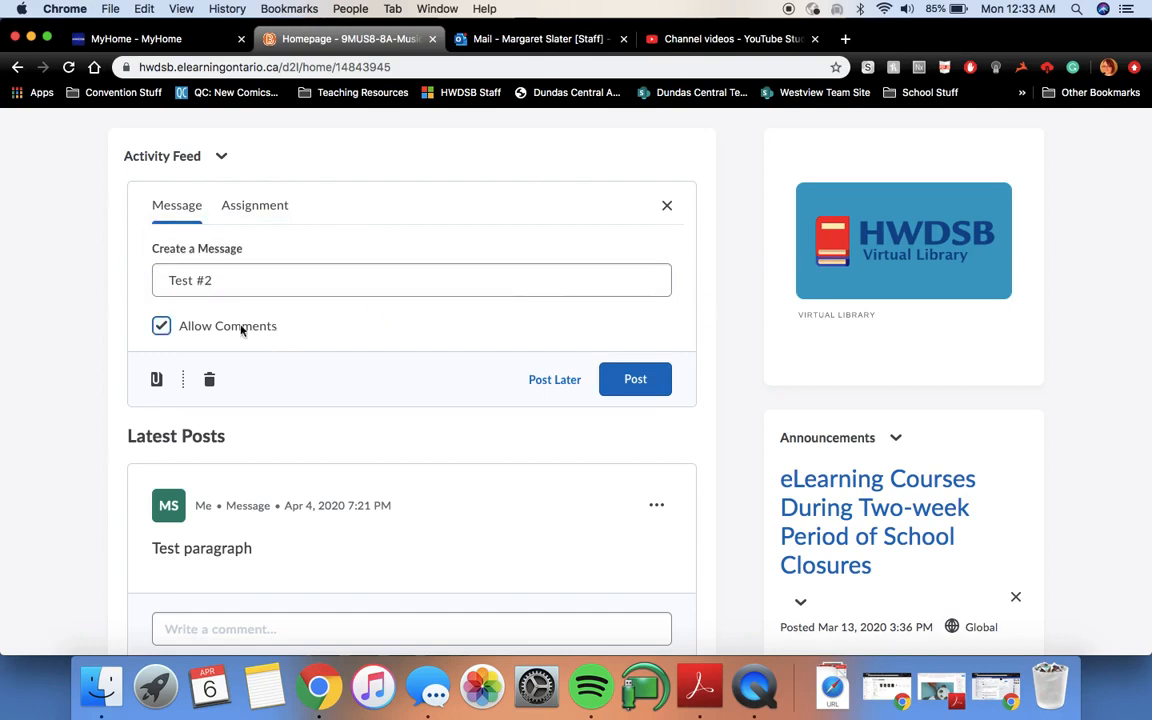
left_click(164, 327)
left_click(249, 274)
key("Return")
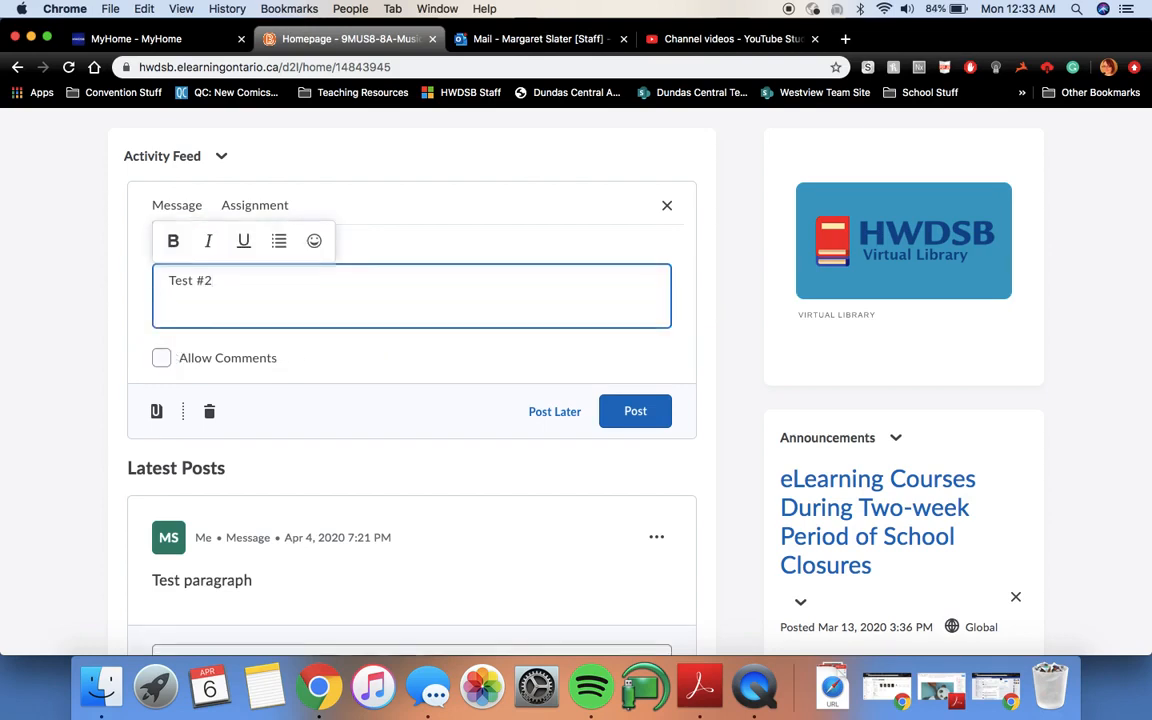
type("Sending happy thoughts your way")
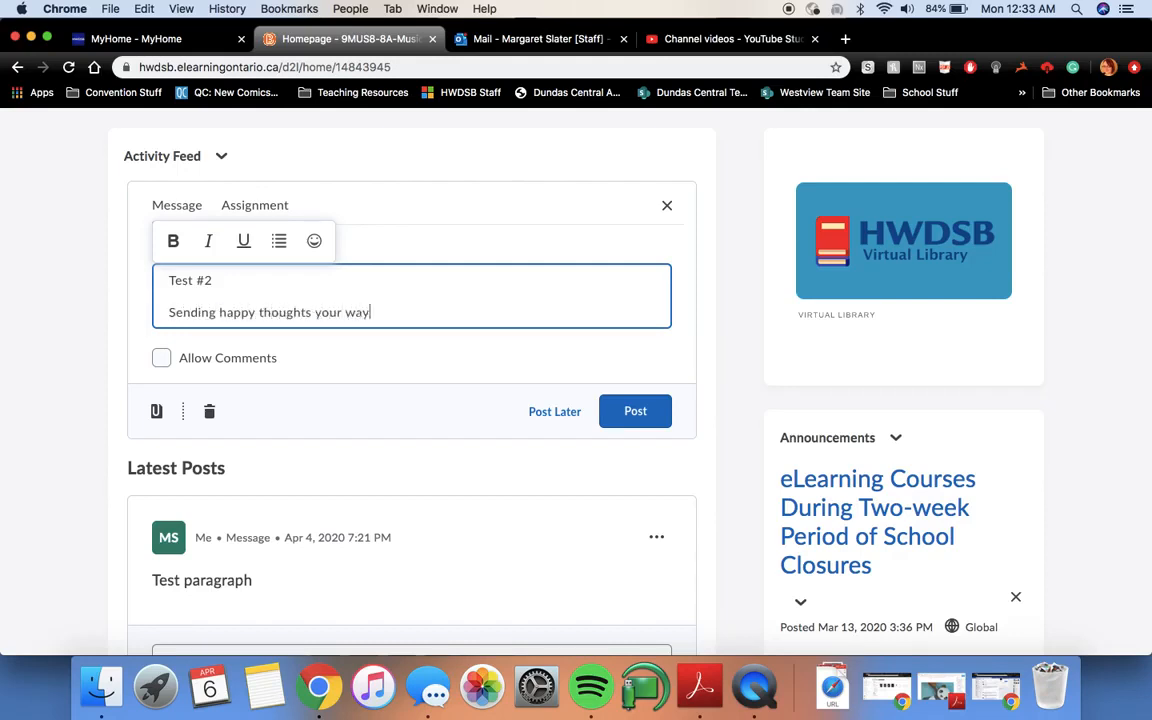
type("!")
Schedule the message to post on 4/6/2020 at 8:00 AM and save it.
left_click(558, 415)
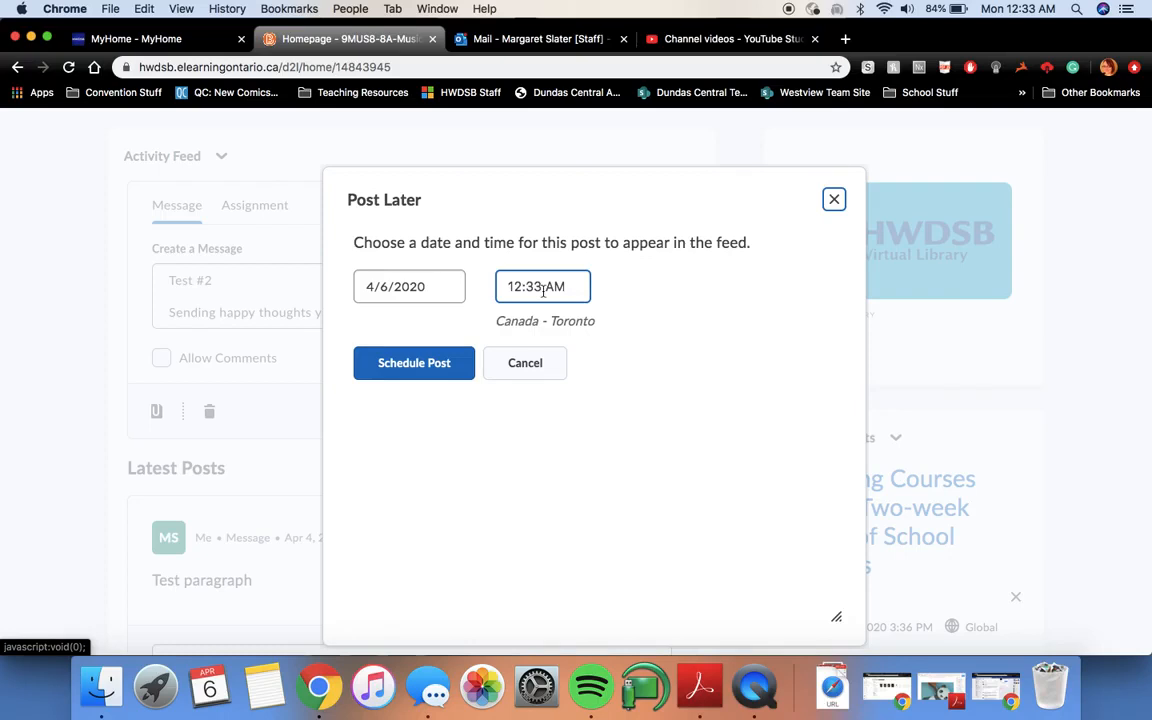
left_click(548, 285)
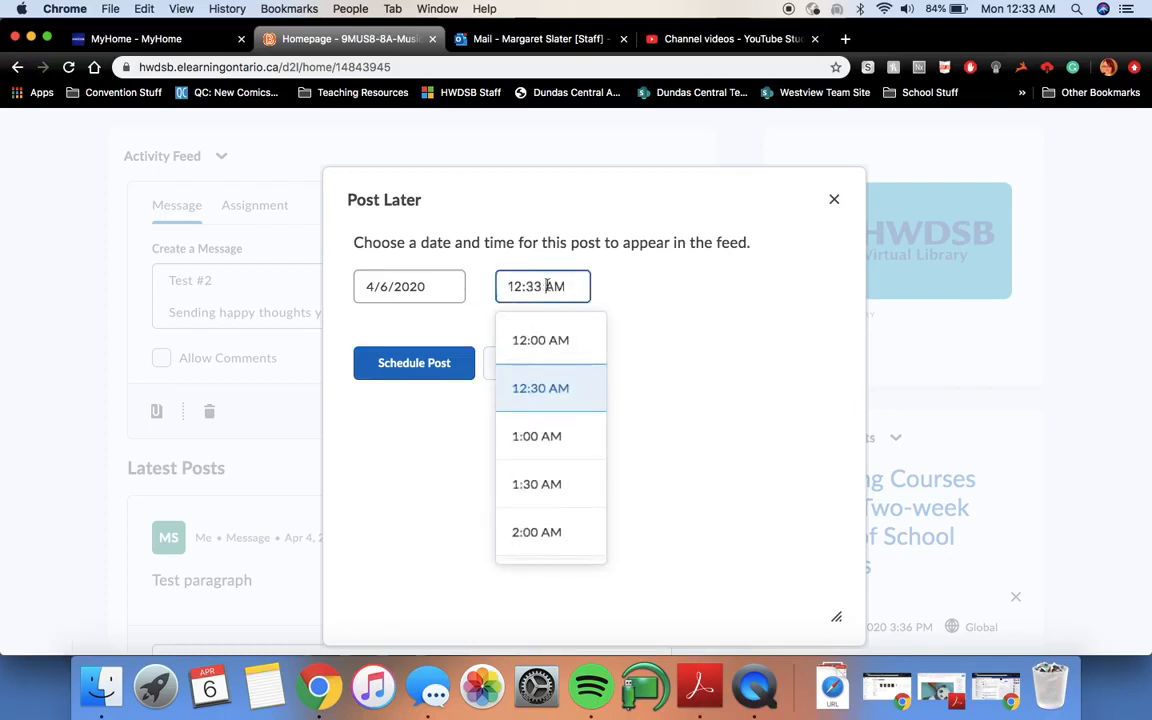
scroll(528, 353, "down", 7)
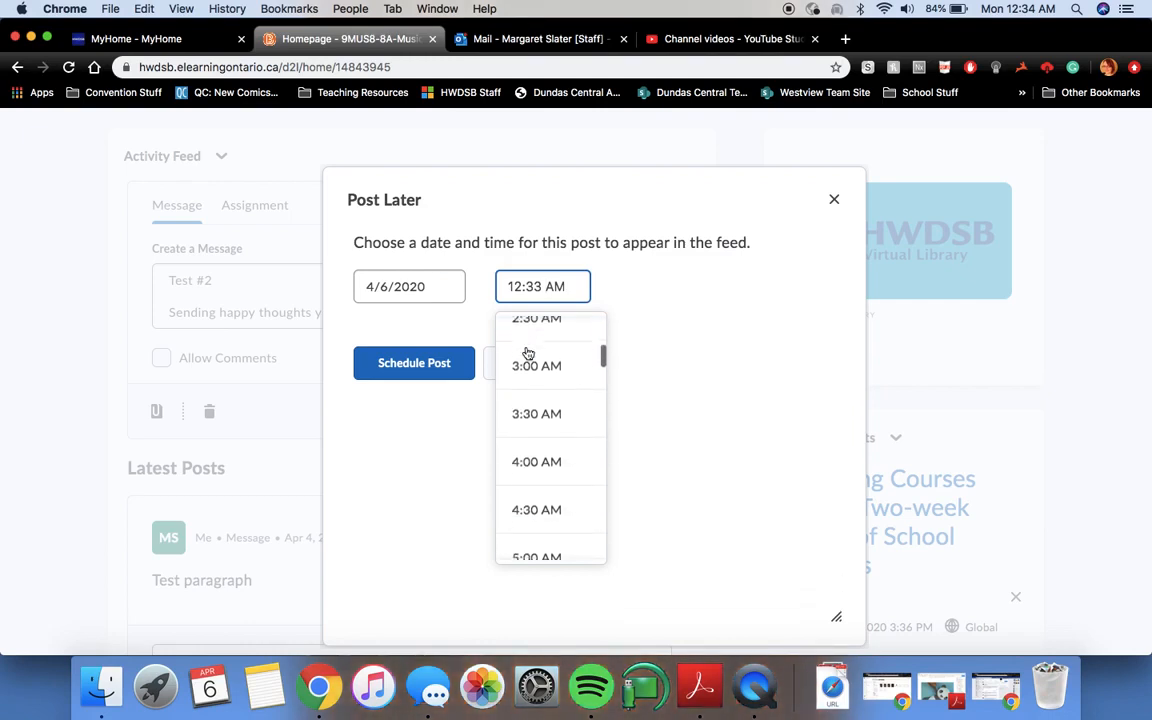
scroll(528, 353, "down", 5)
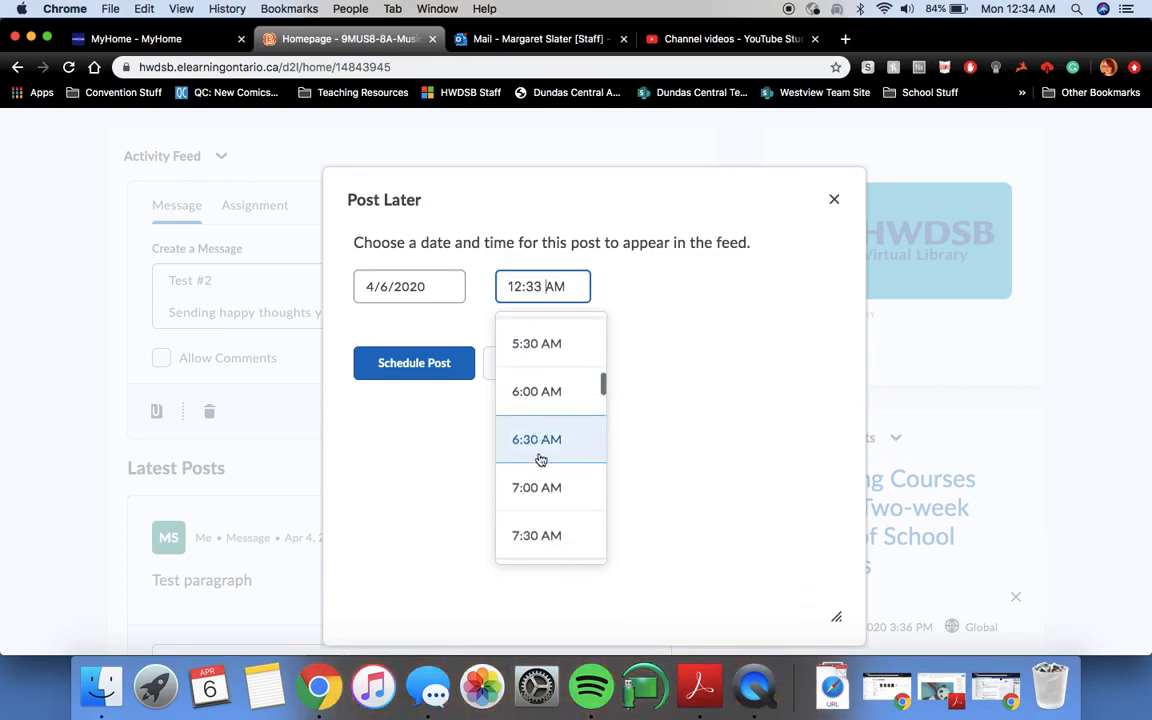
left_click(530, 517)
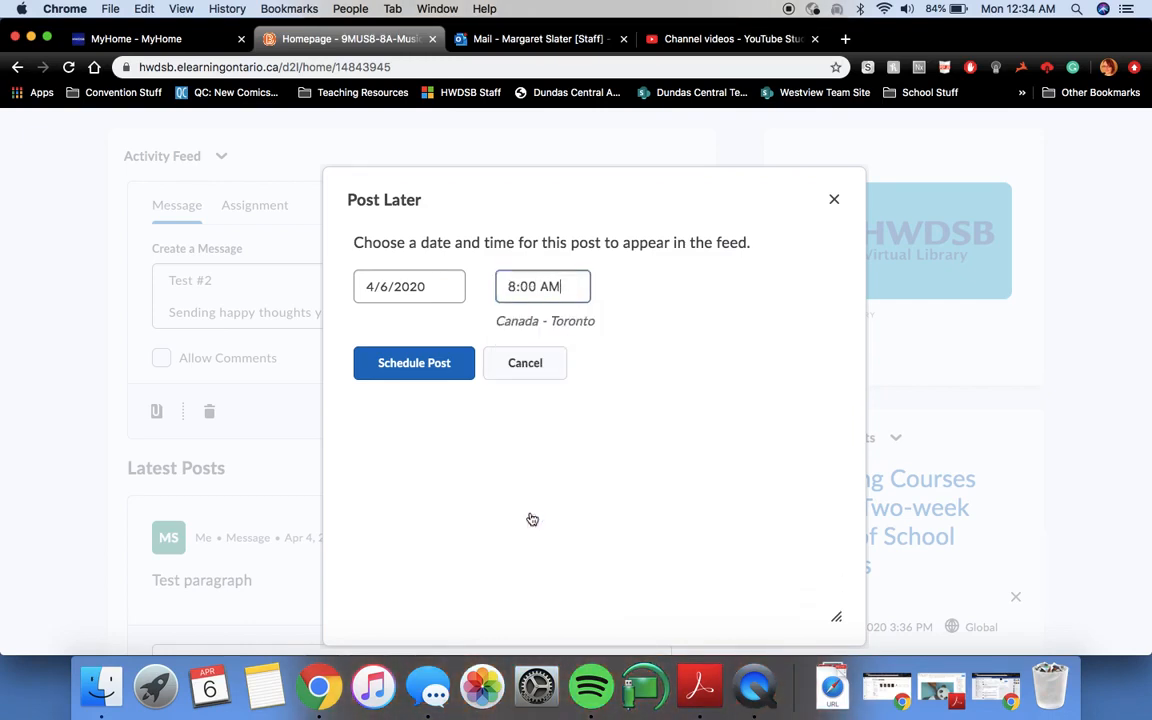
left_click(450, 364)
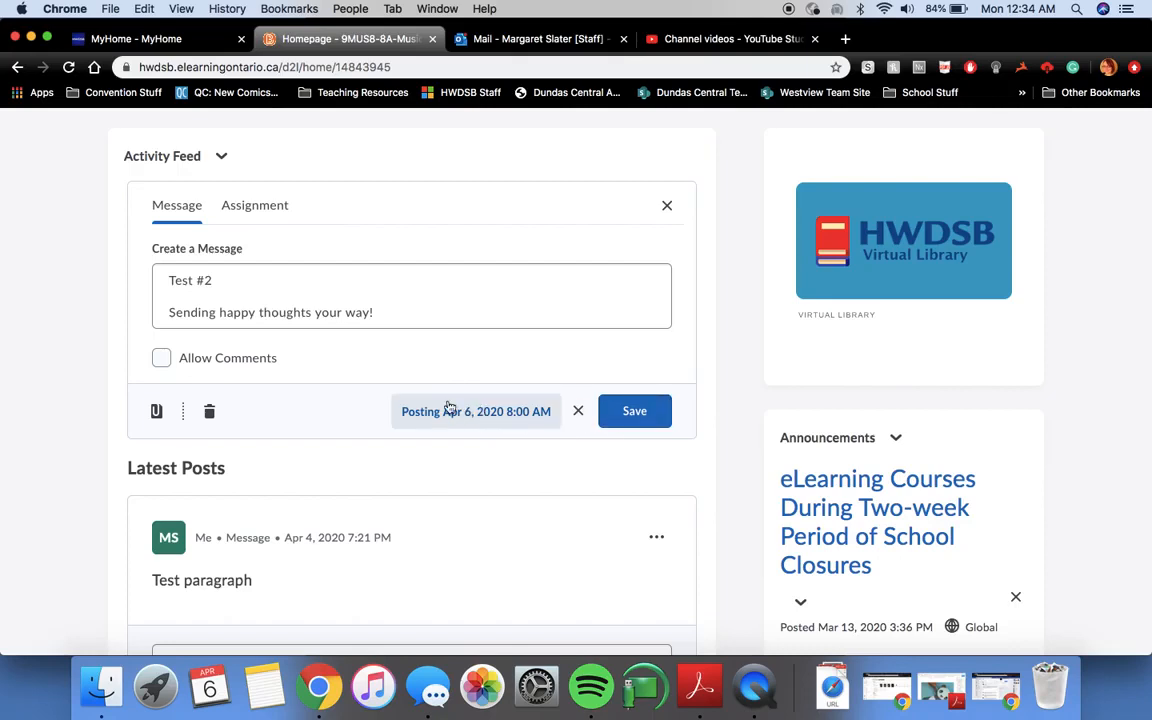
left_click(316, 283)
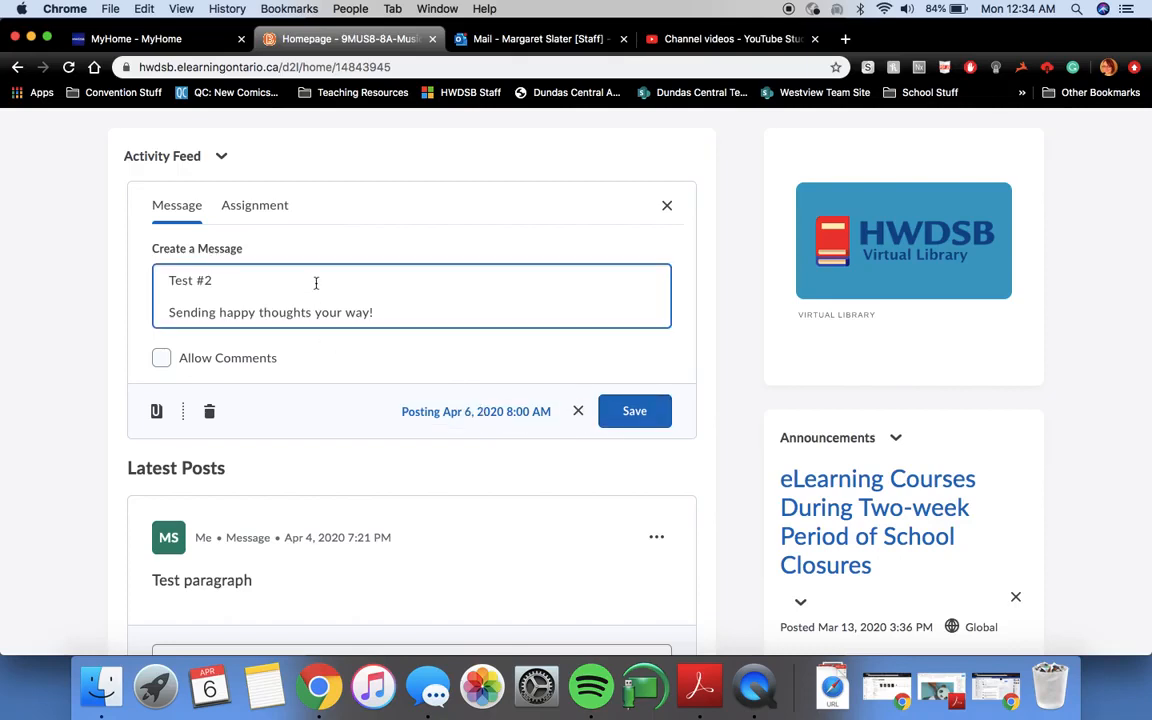
left_click(625, 413)
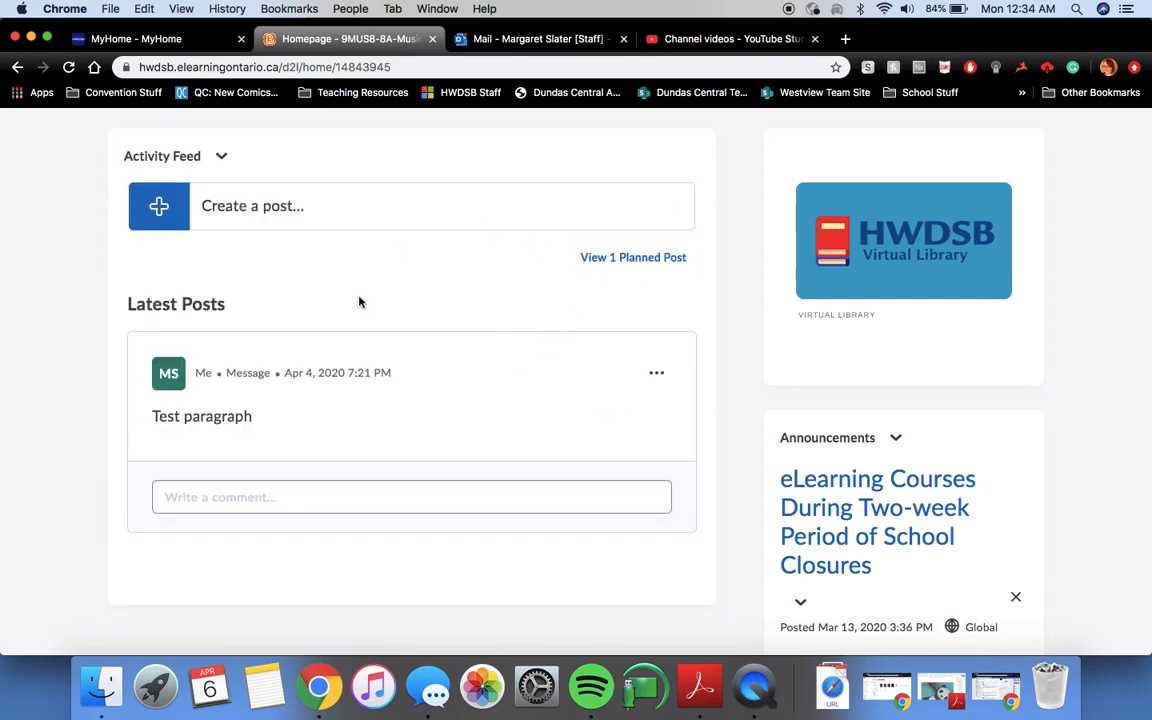
Review the planned "Test #2" post and its edit and delete options, and return to the course homepage.
left_click(632, 262)
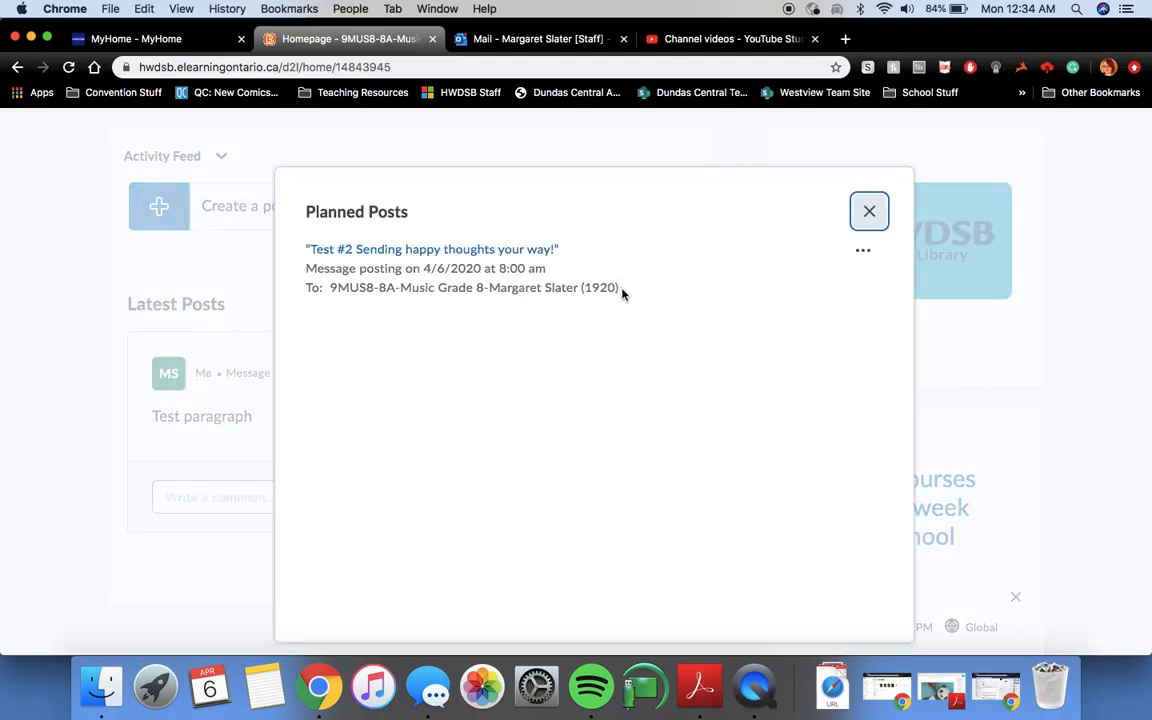
left_click(863, 253)
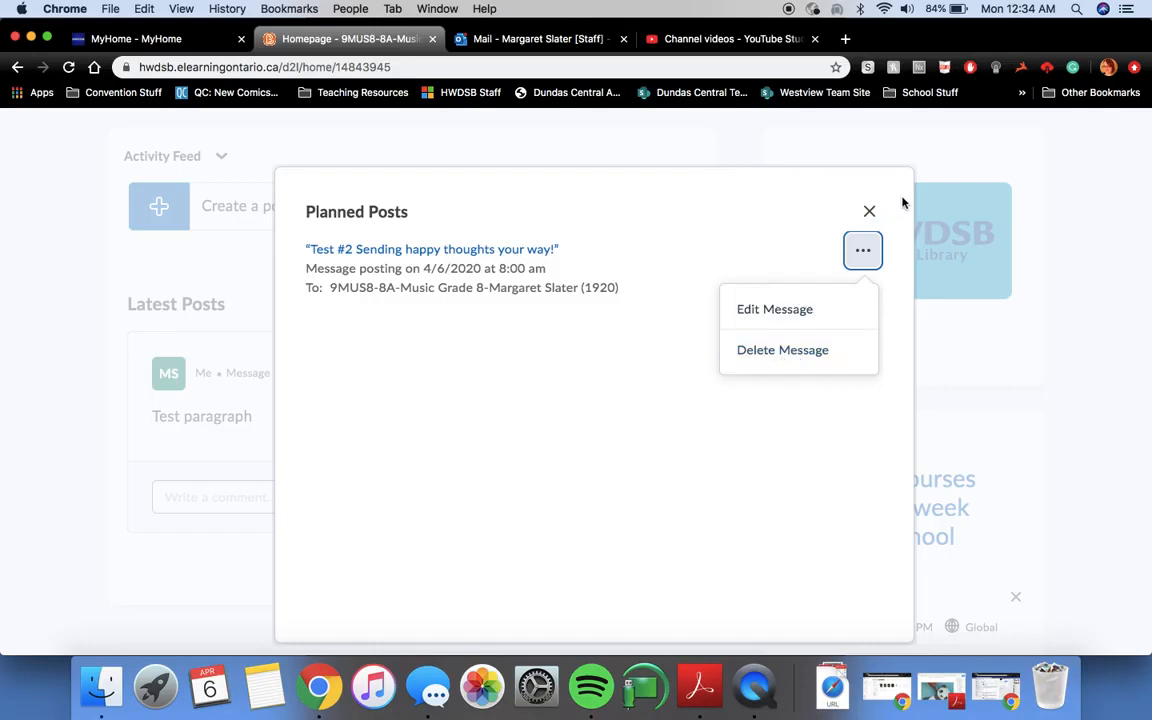
left_click(869, 211)
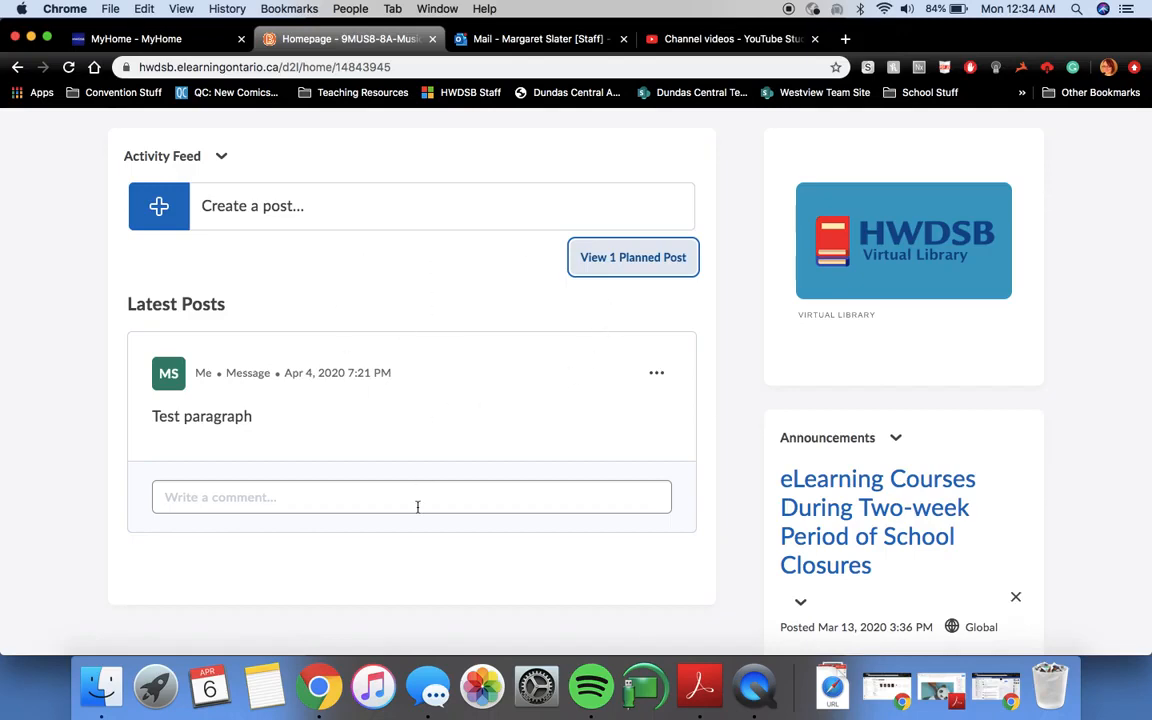
scroll(371, 409, "up", 1)
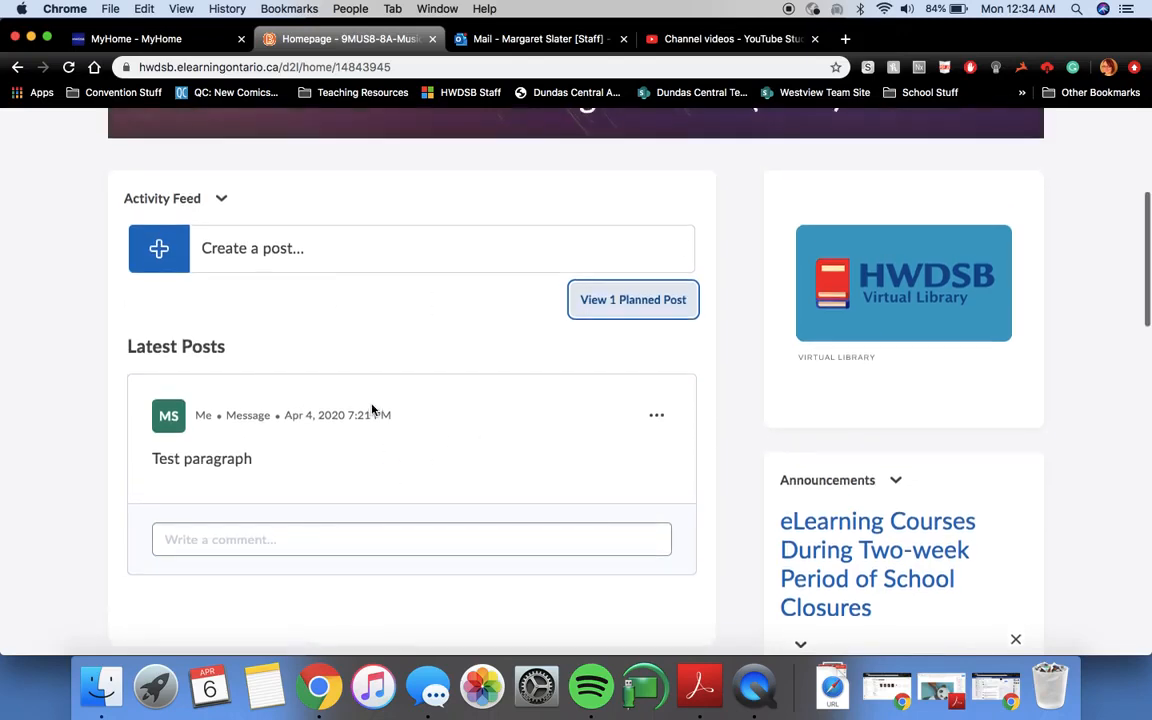
scroll(371, 409, "up", 5)
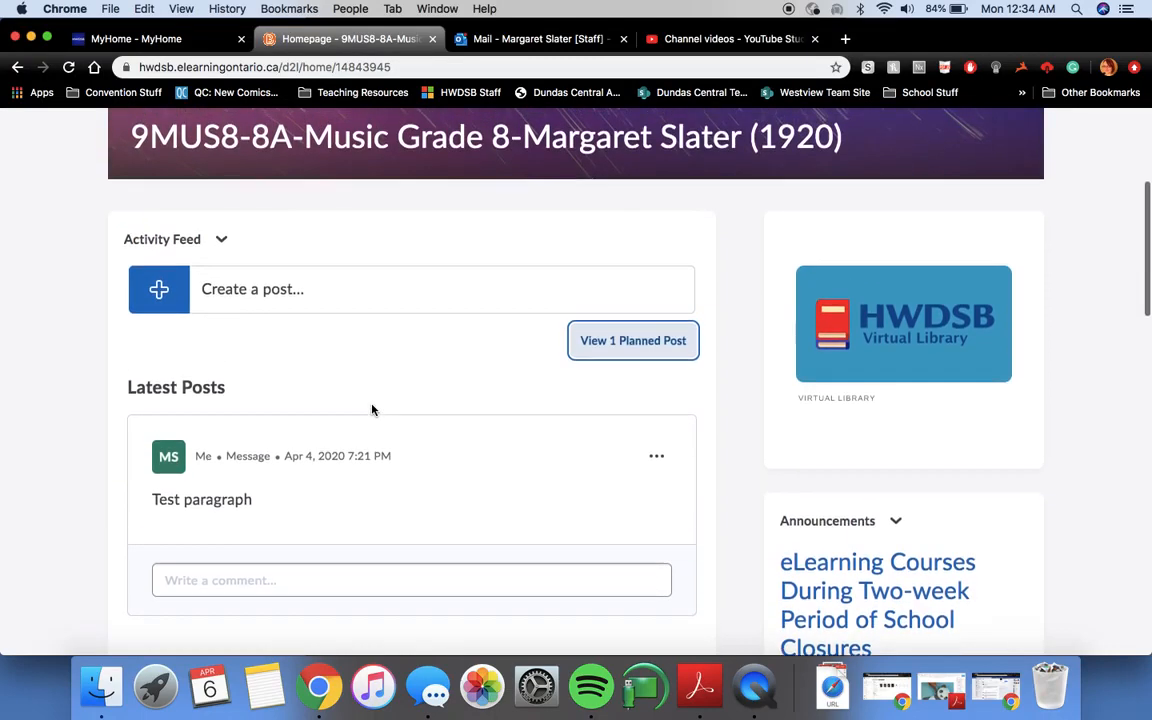
scroll(371, 409, "up", 3)
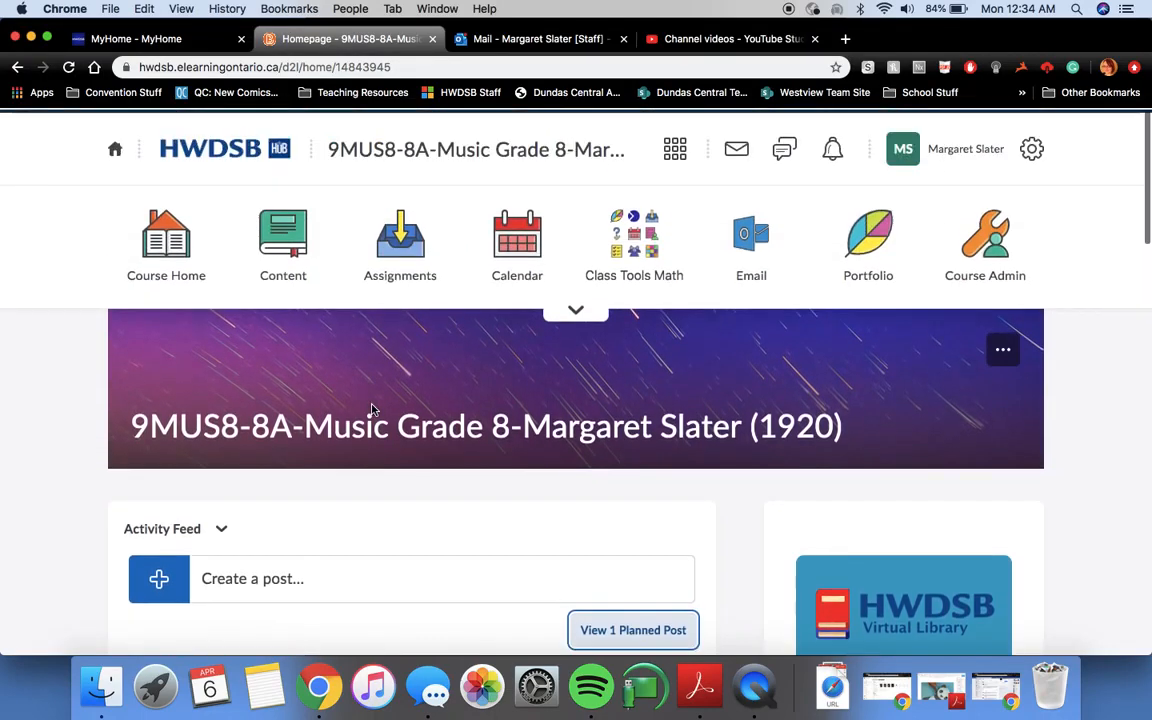
Start a new unit in the course content, named "Gershwin", with the description "History Unit".
left_click(283, 227)
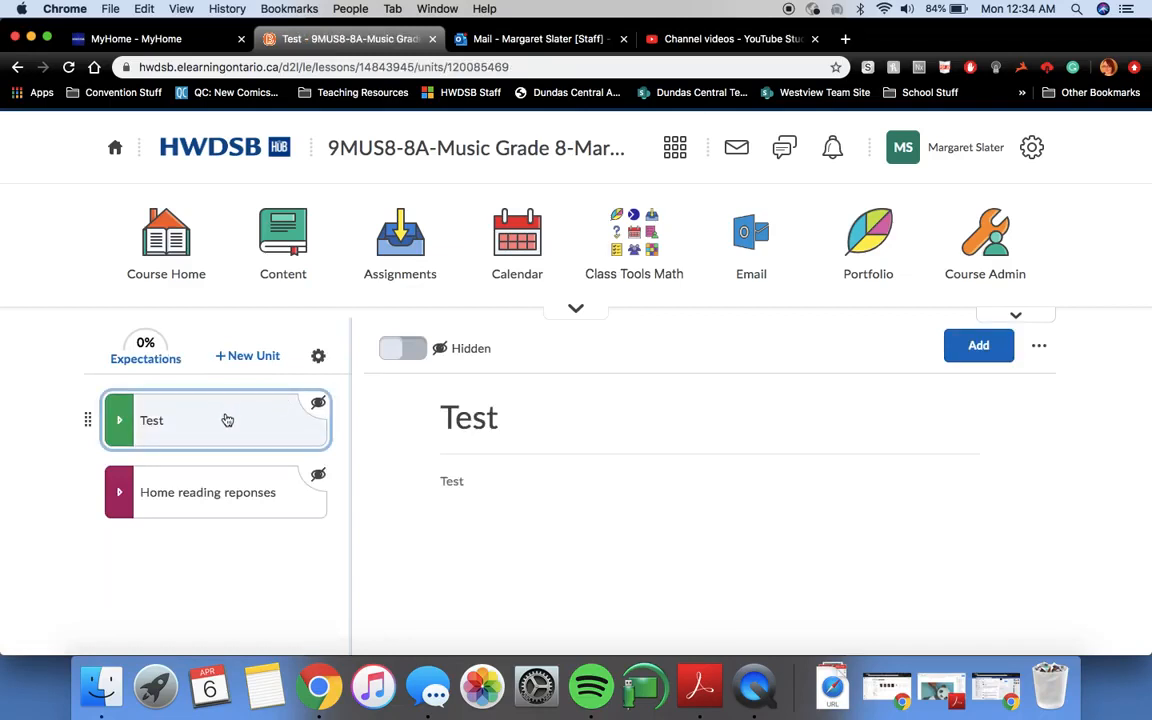
left_click(251, 357)
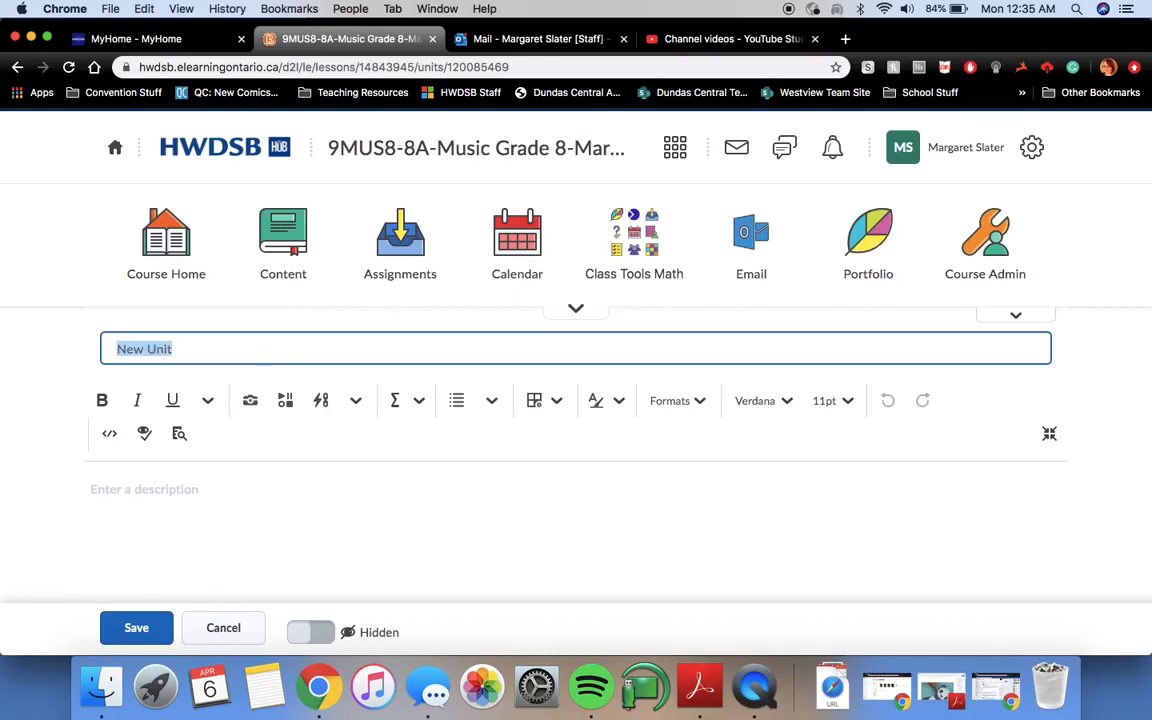
type("Gershwin")
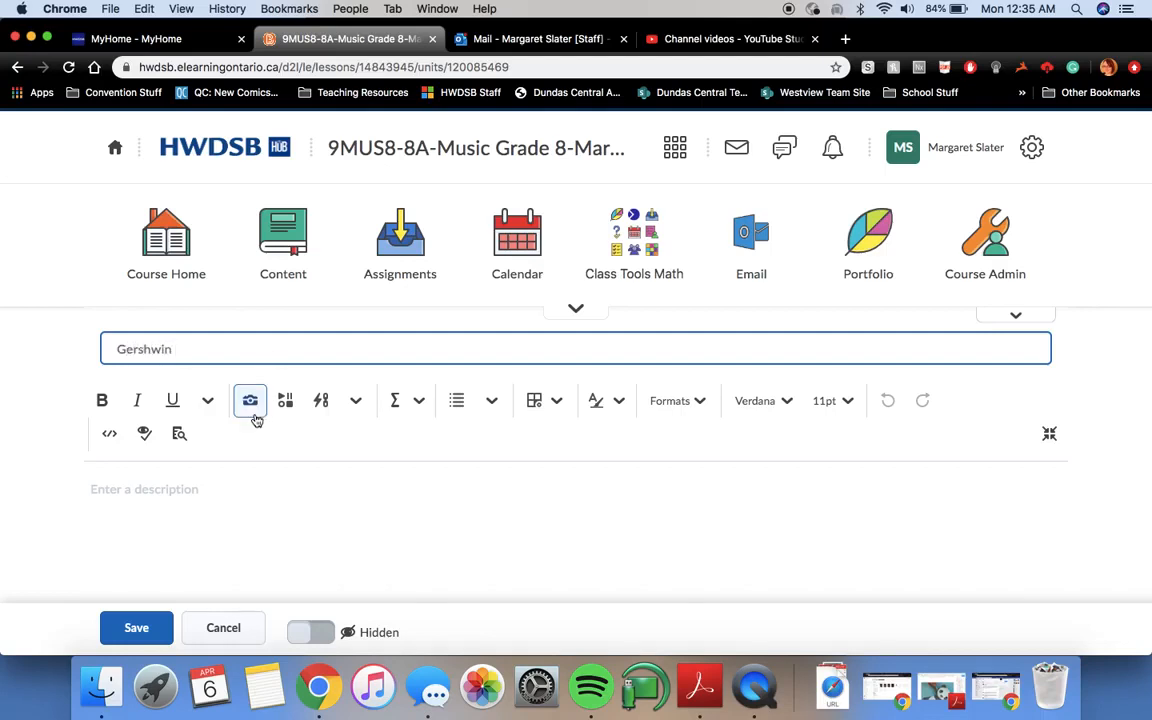
left_click(222, 487)
type("History Unit")
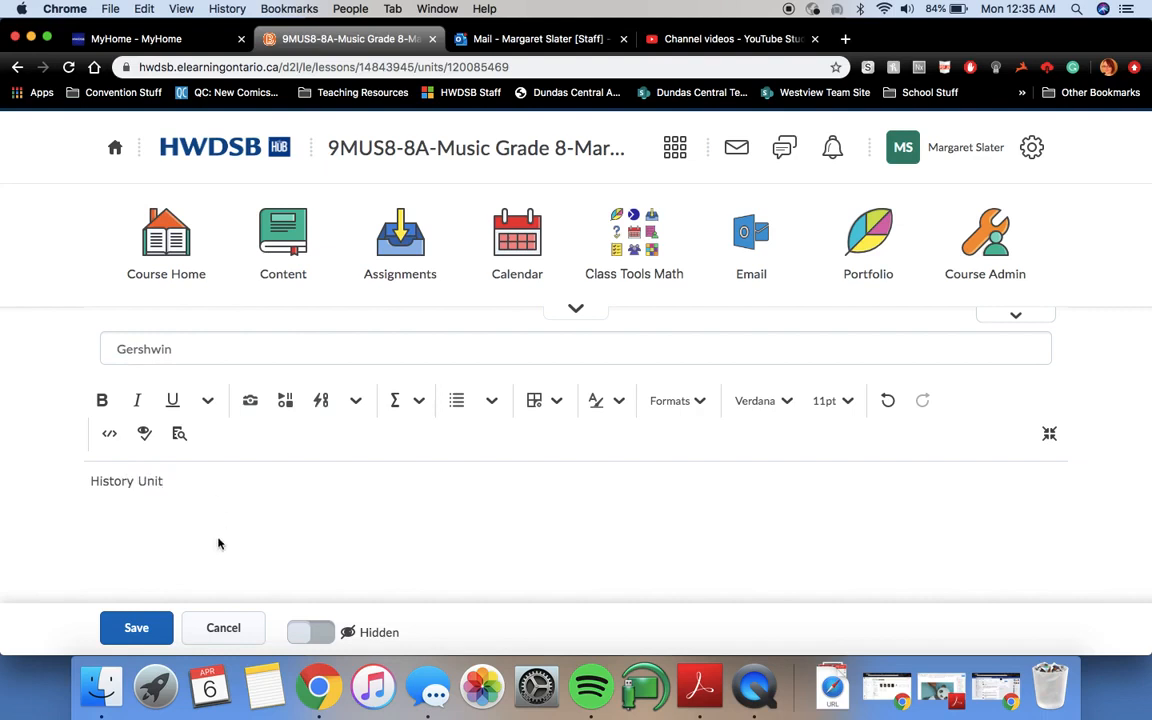
Try the Gershwin unit's visibility switch and save the unit as hidden.
left_click(310, 632)
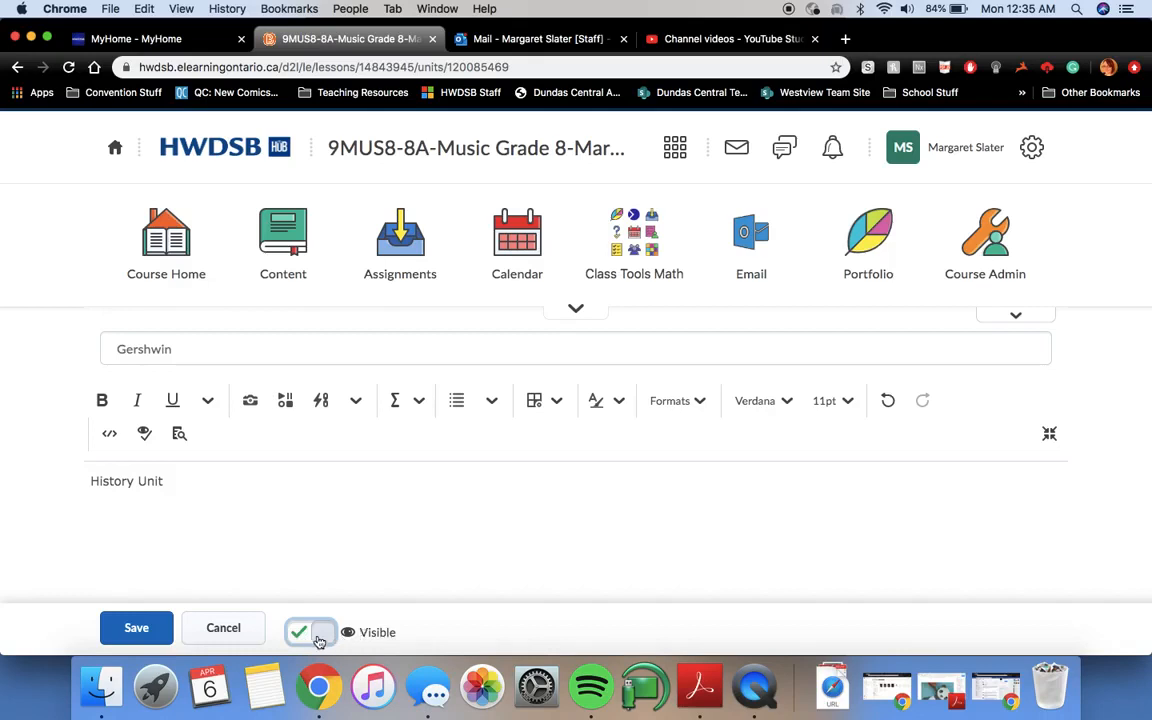
left_click(318, 632)
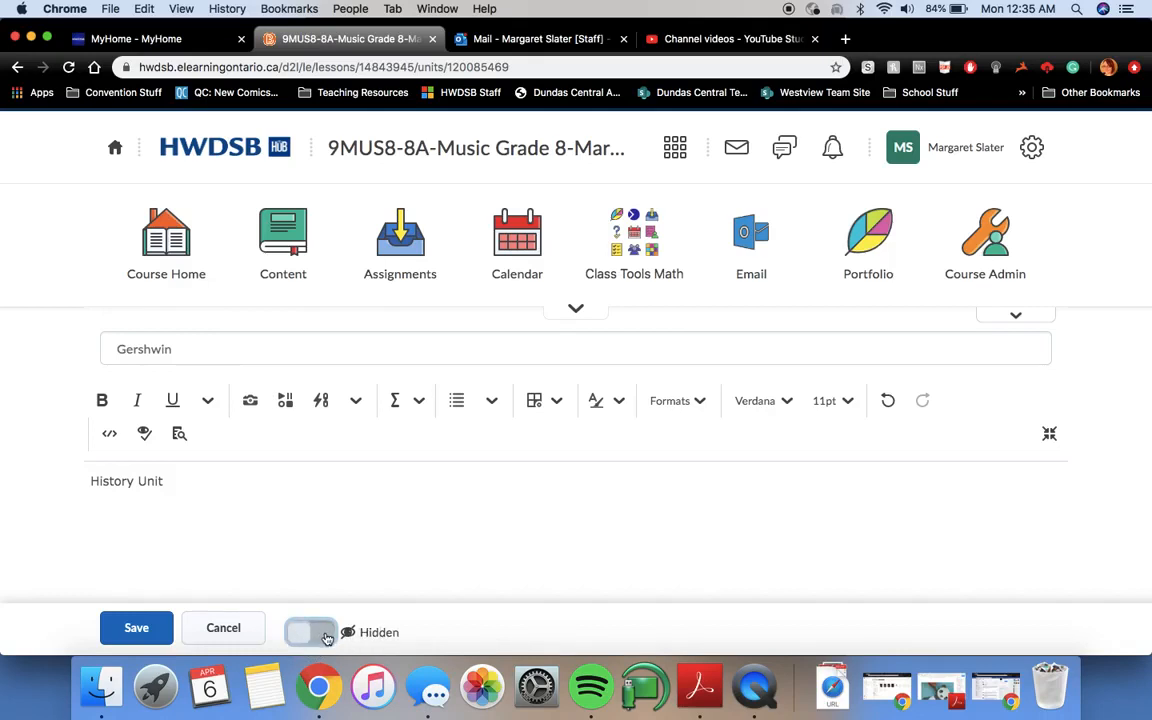
left_click(136, 627)
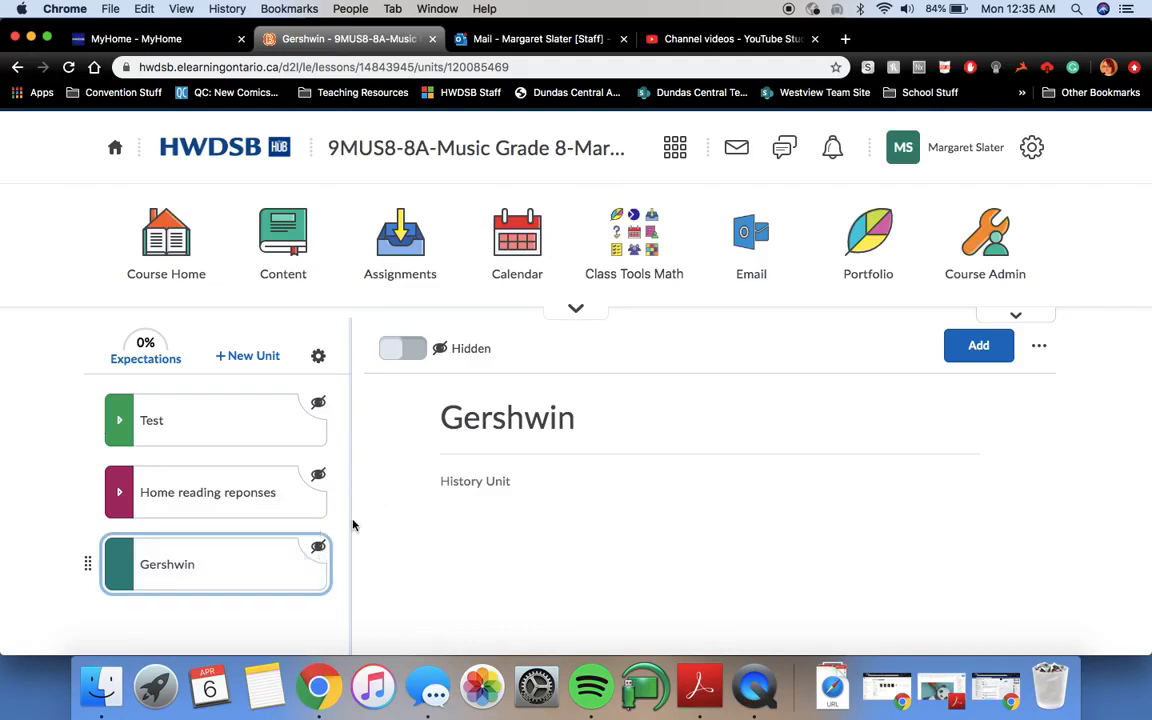
left_click(403, 350)
left_click(403, 350)
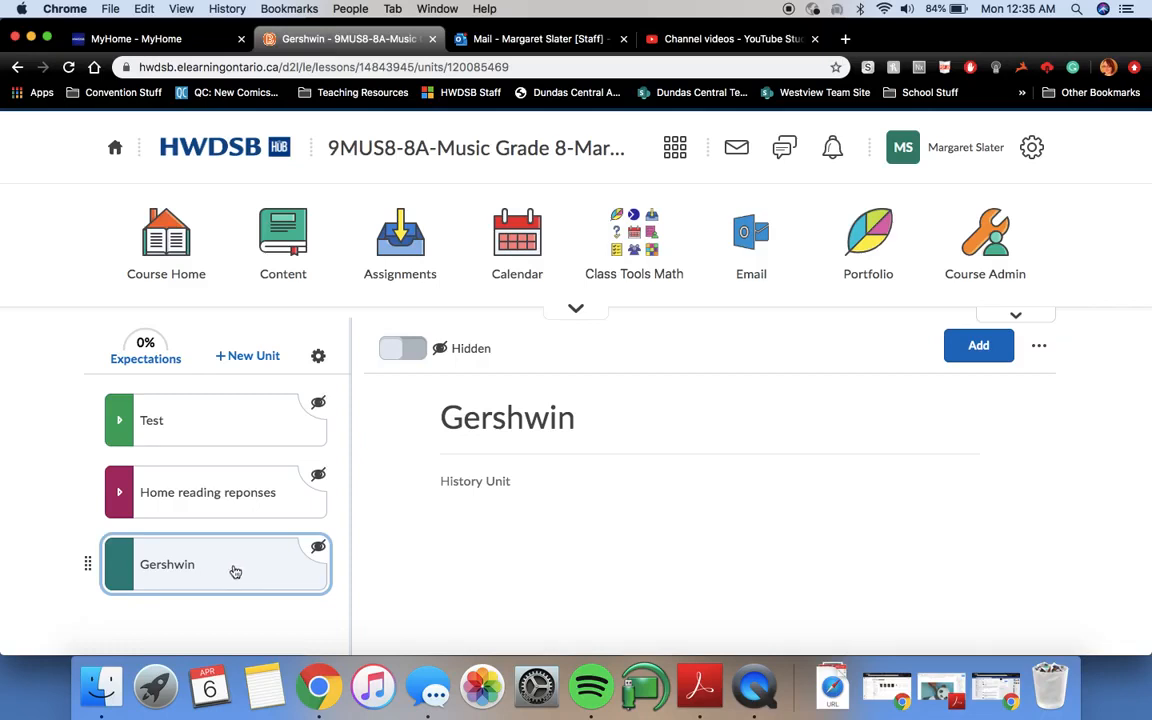
Review the activity types that can be added to the Gershwin unit and start a new assignment.
left_click(976, 345)
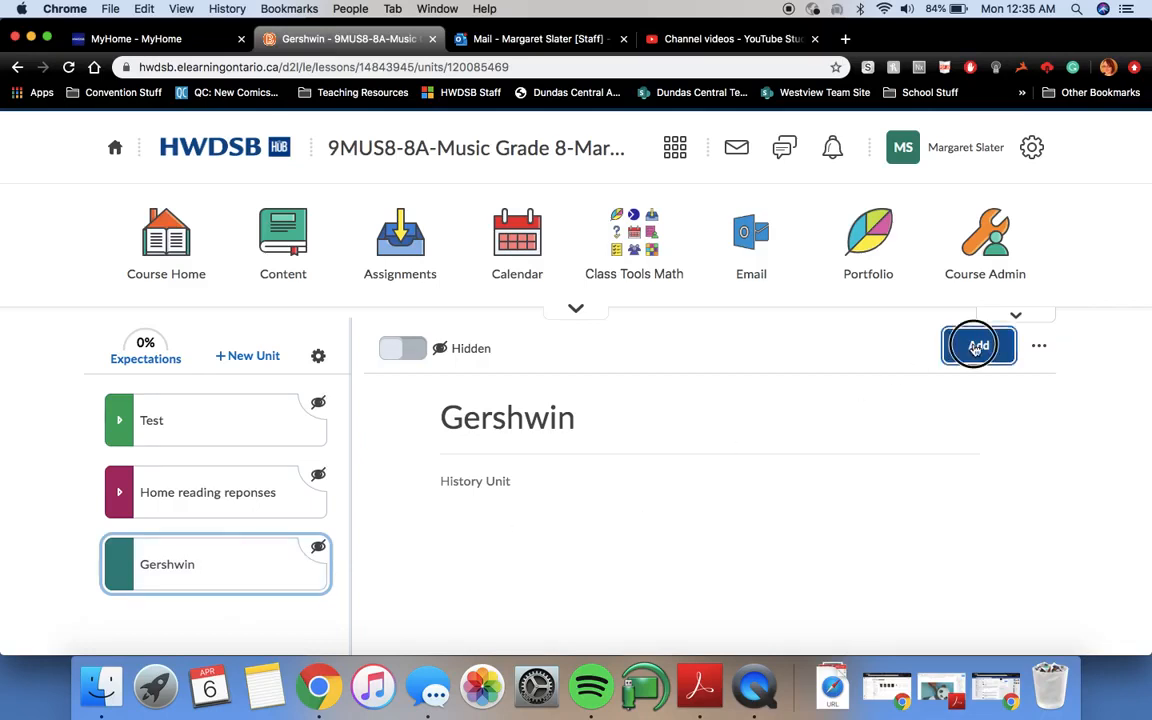
scroll(707, 391, "down", 3)
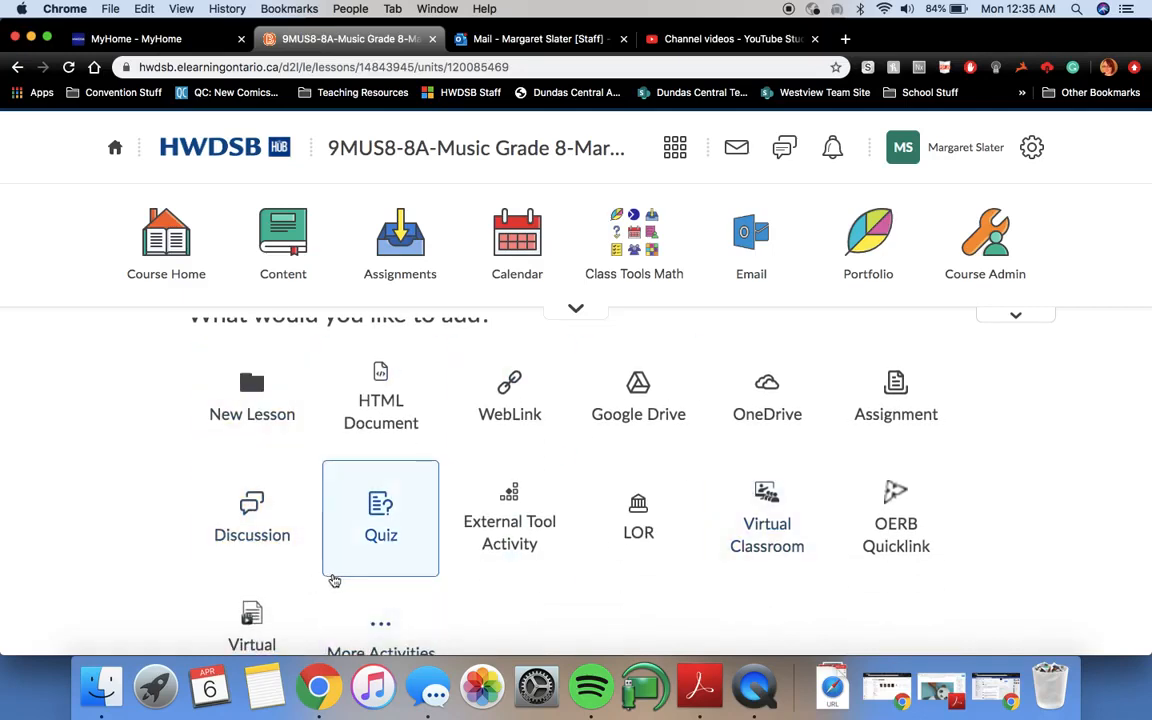
scroll(330, 580, "down", 2)
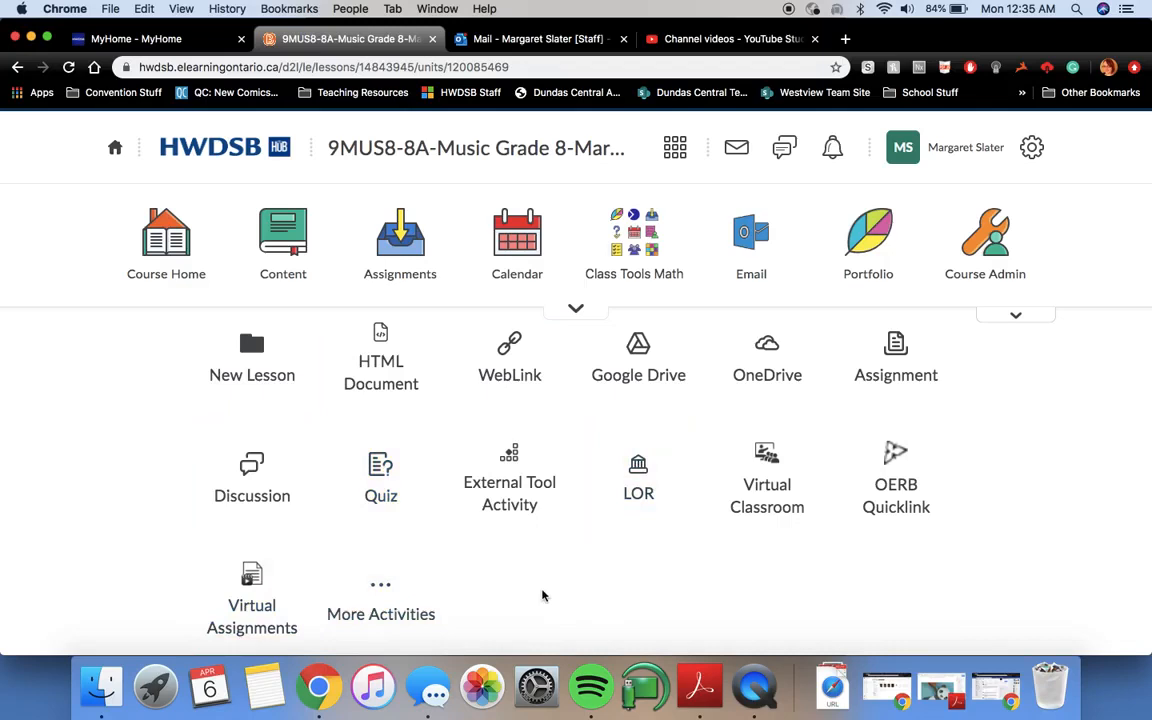
scroll(541, 594, "up", 2)
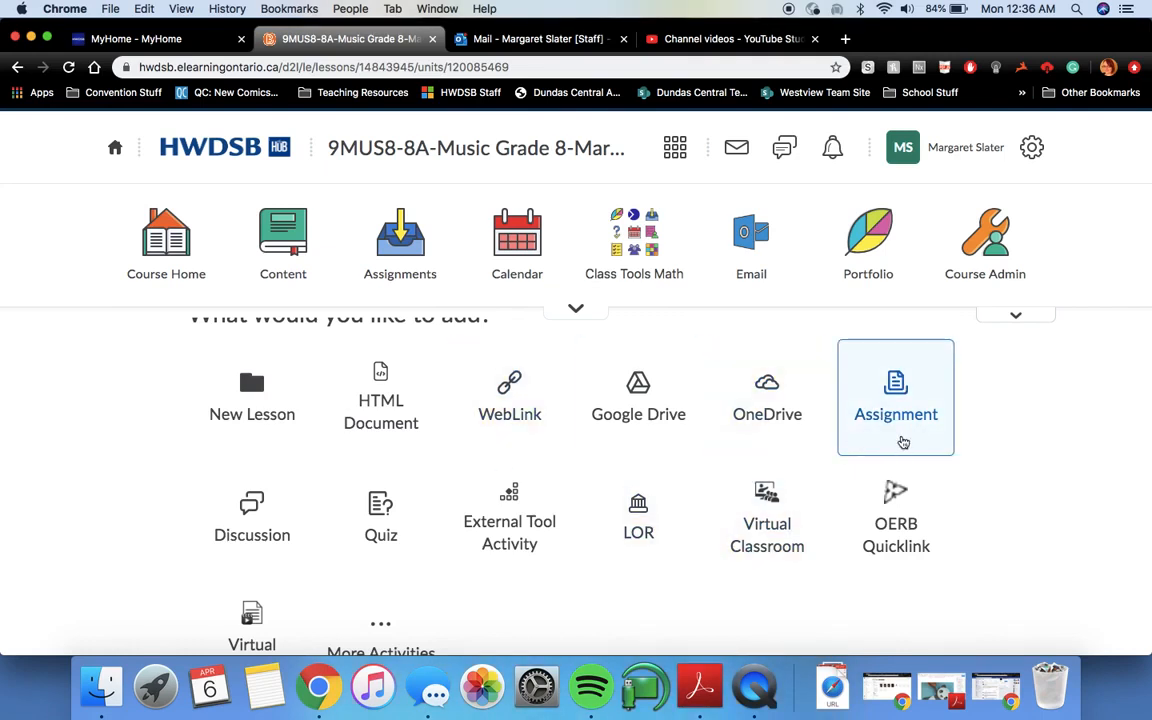
left_click(902, 441)
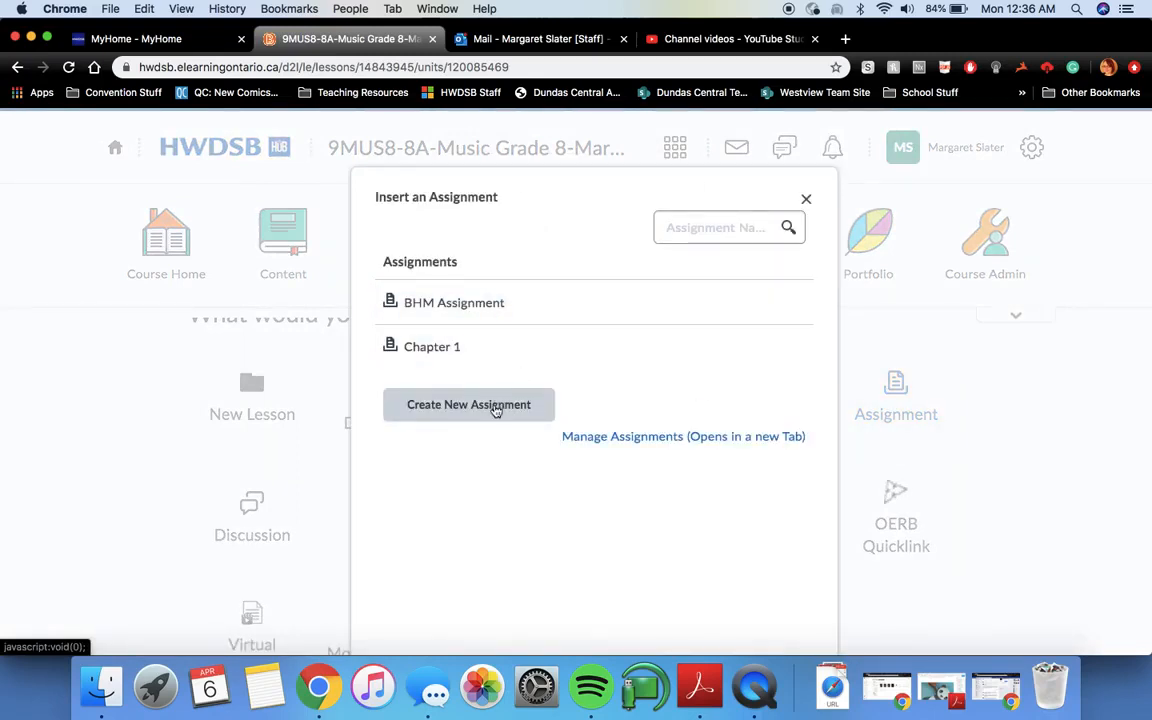
left_click(494, 407)
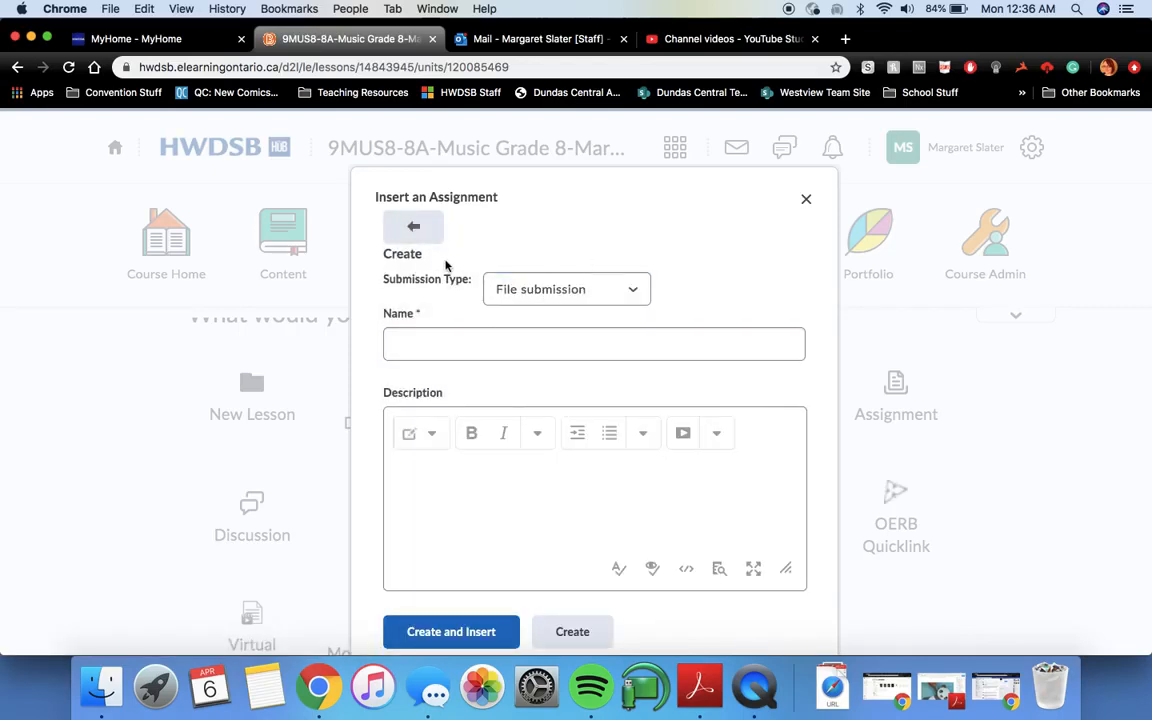
Create and insert a File submission assignment named "Composer of the Month" with the description "research Gershwin".
left_click(581, 289)
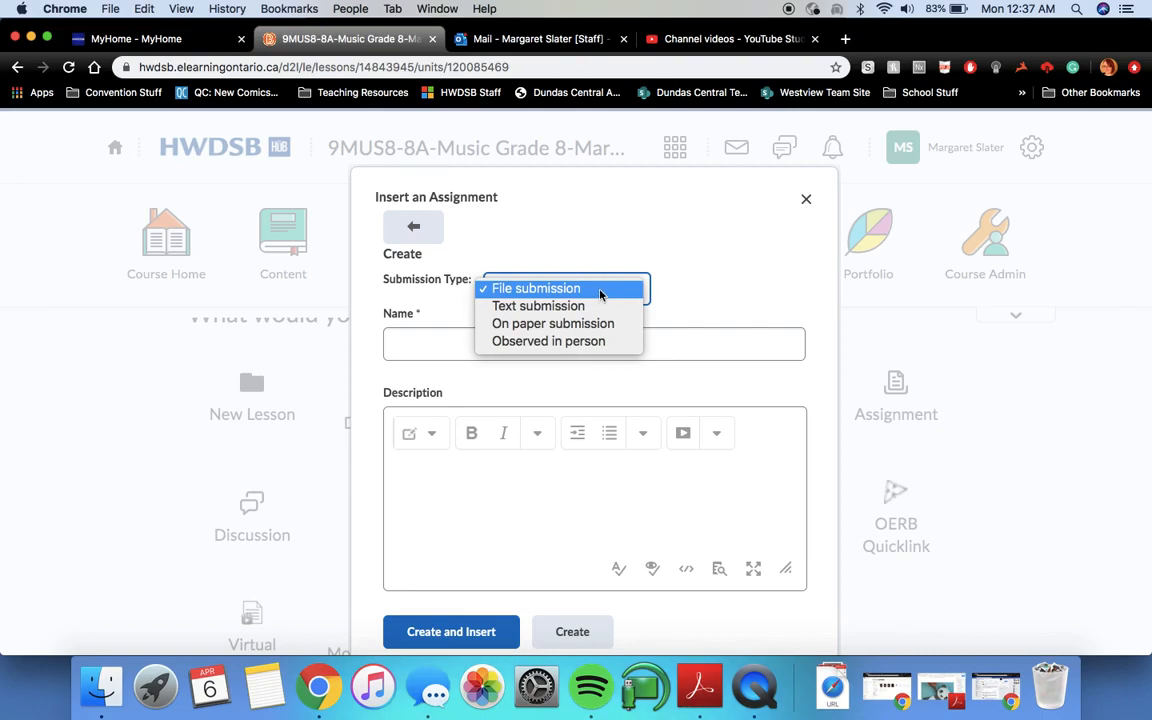
left_click(599, 290)
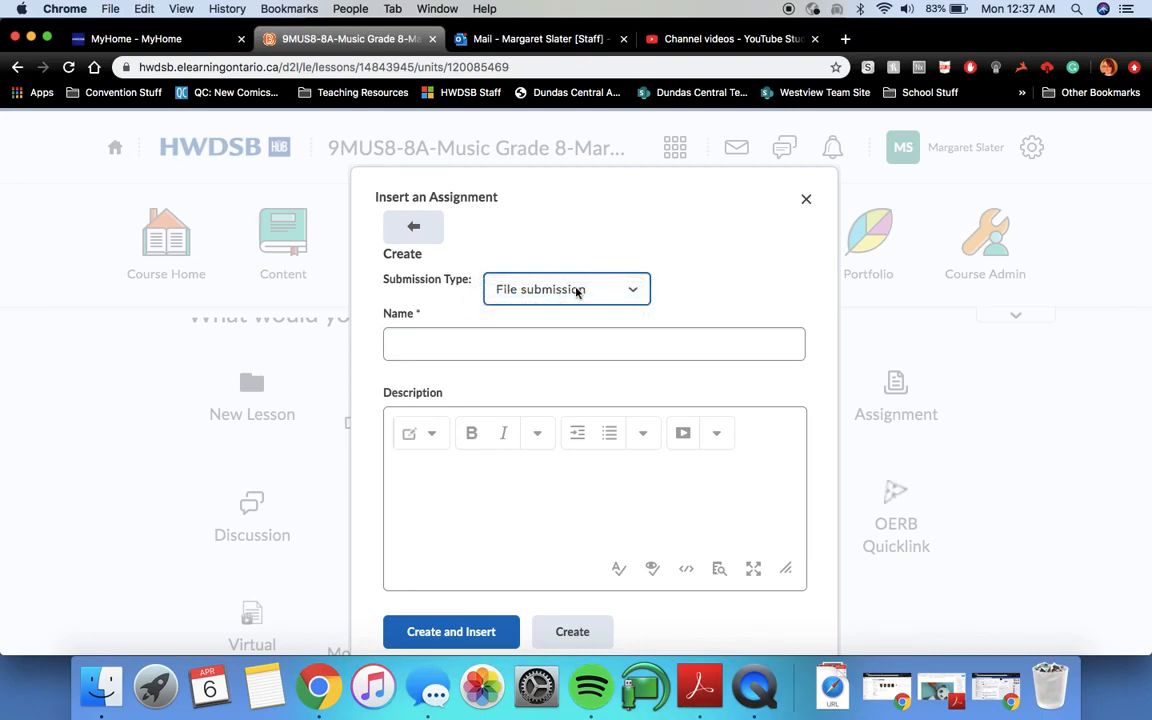
left_click(551, 339)
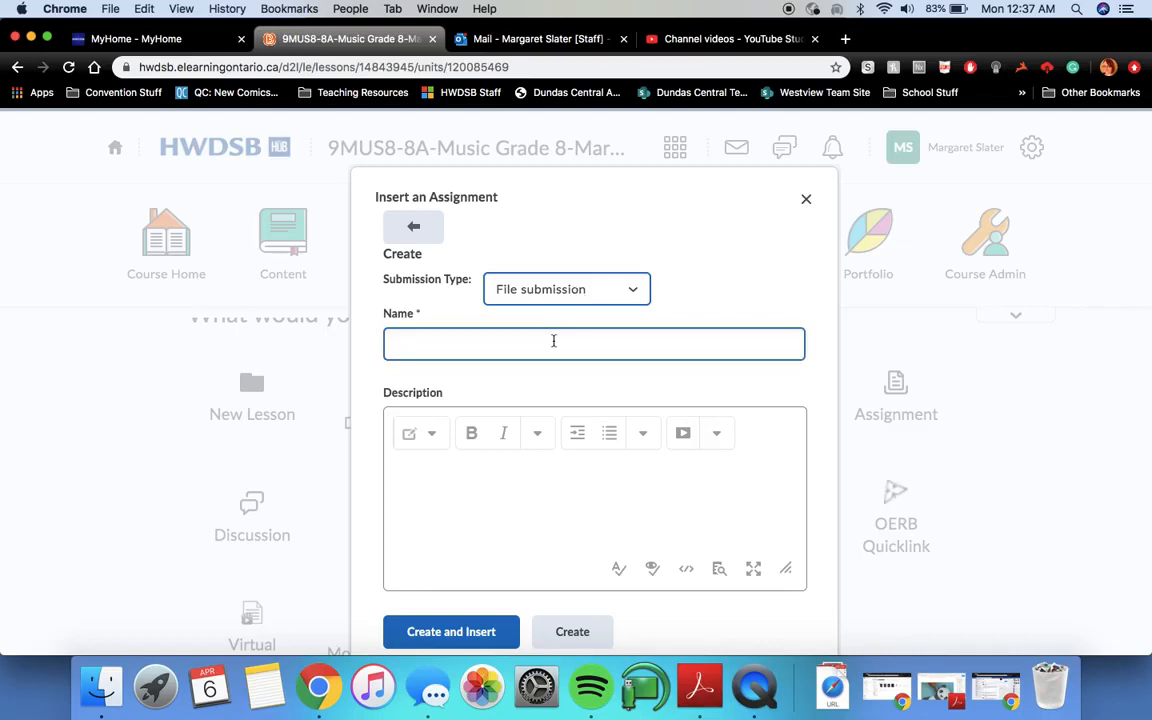
type("Composer of the Month")
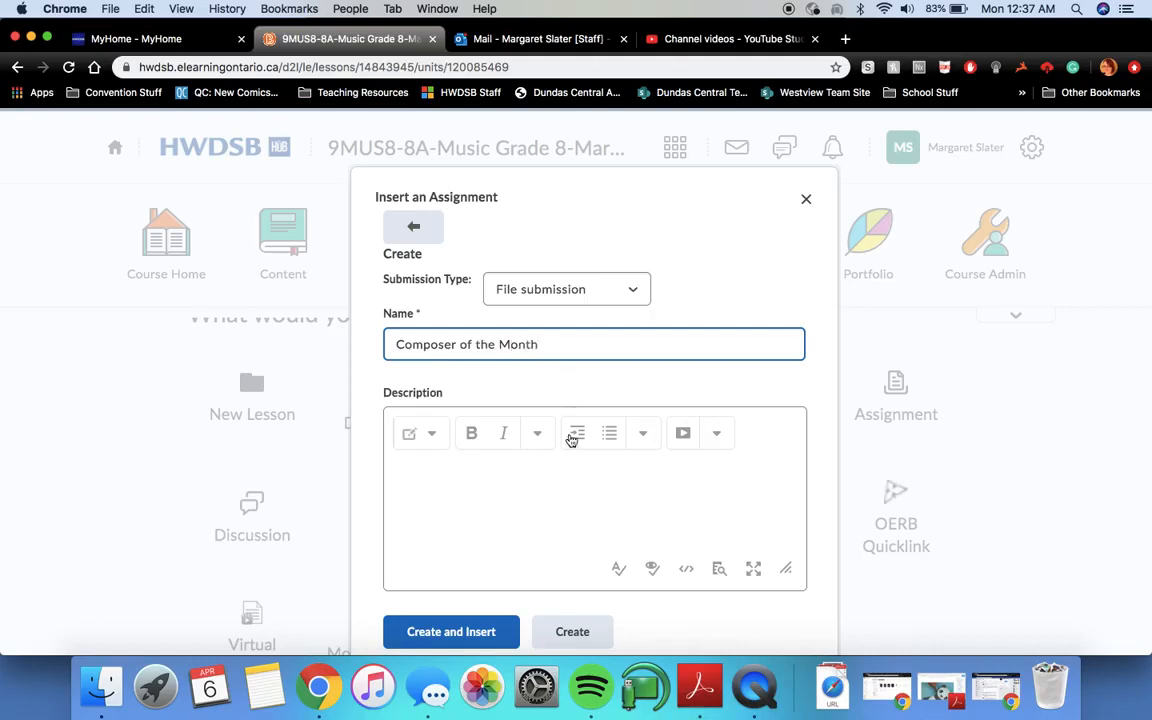
left_click(536, 485)
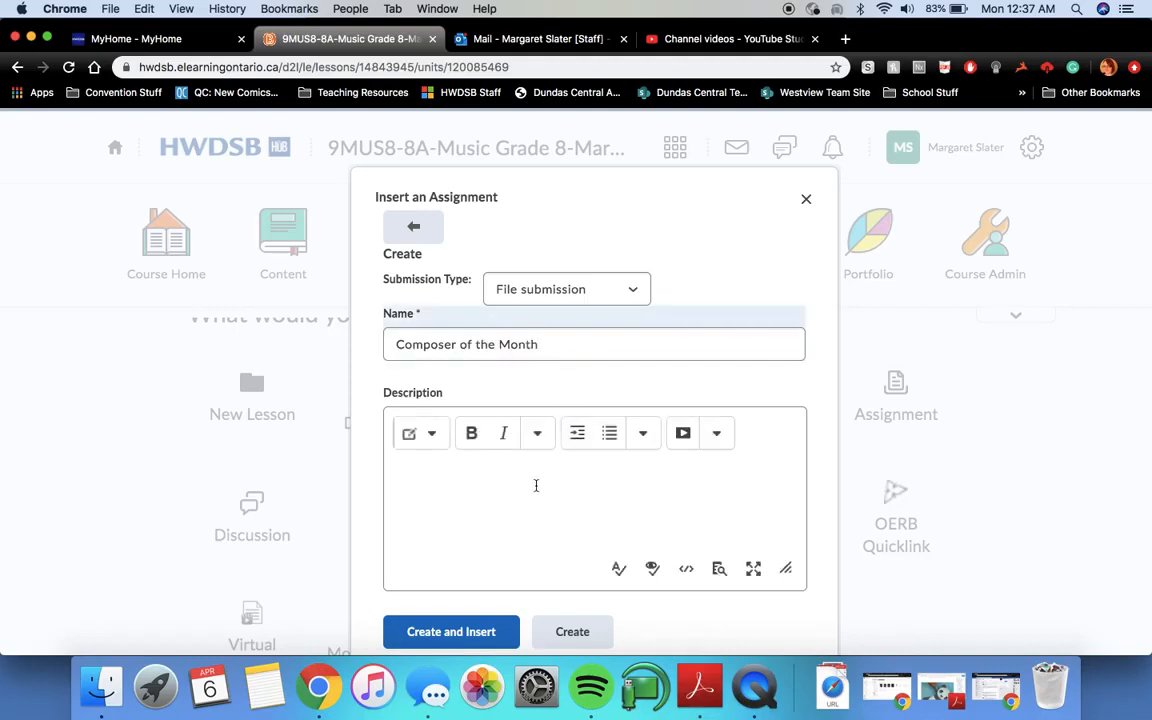
type("research Gershwin")
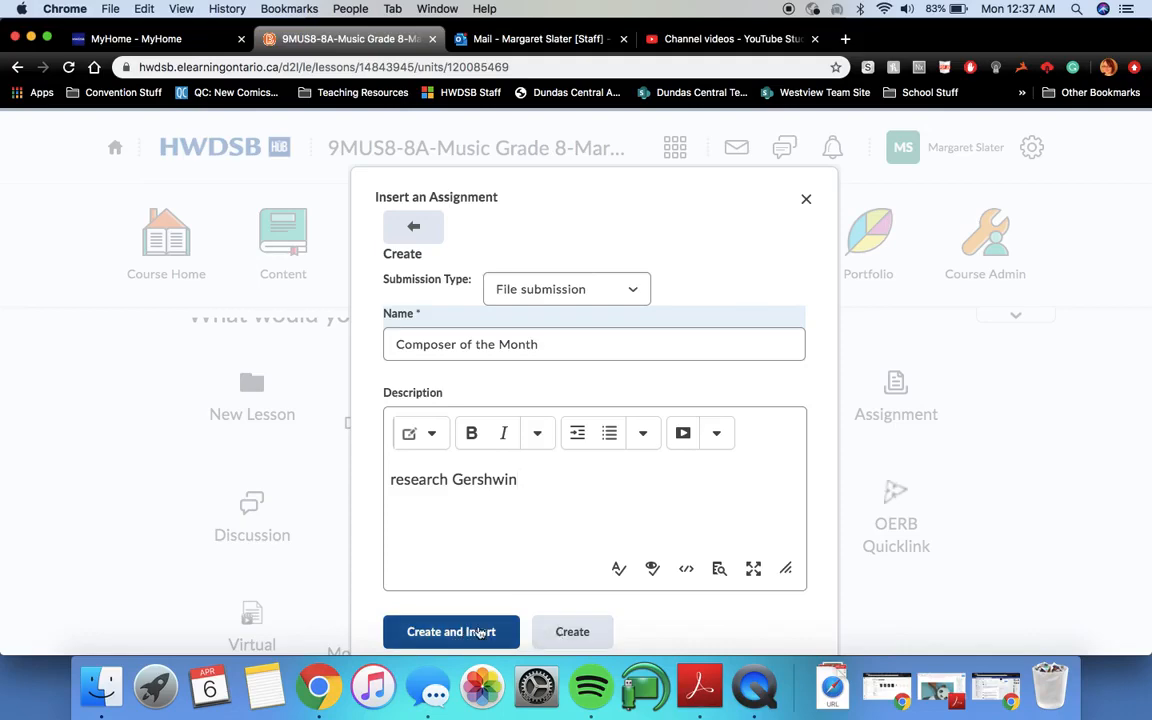
left_click(490, 633)
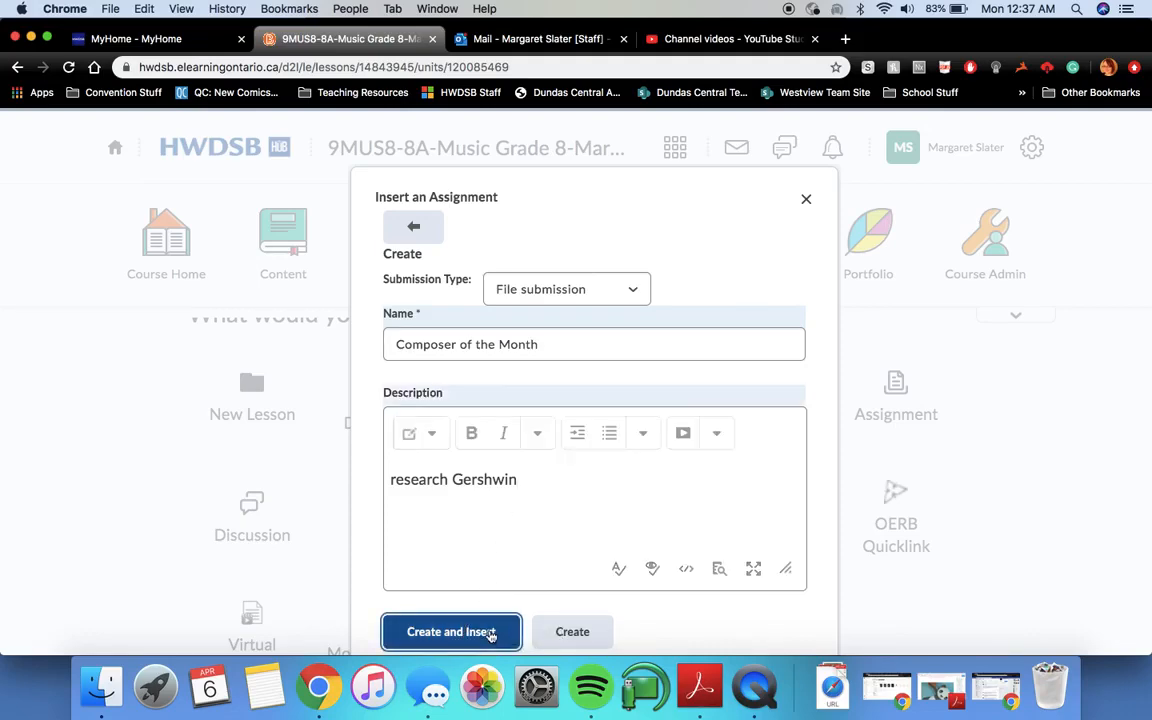
Collapse and re-expand the Gershwin unit, and open its Composer of the Month assignment.
scroll(260, 555, "down", 1)
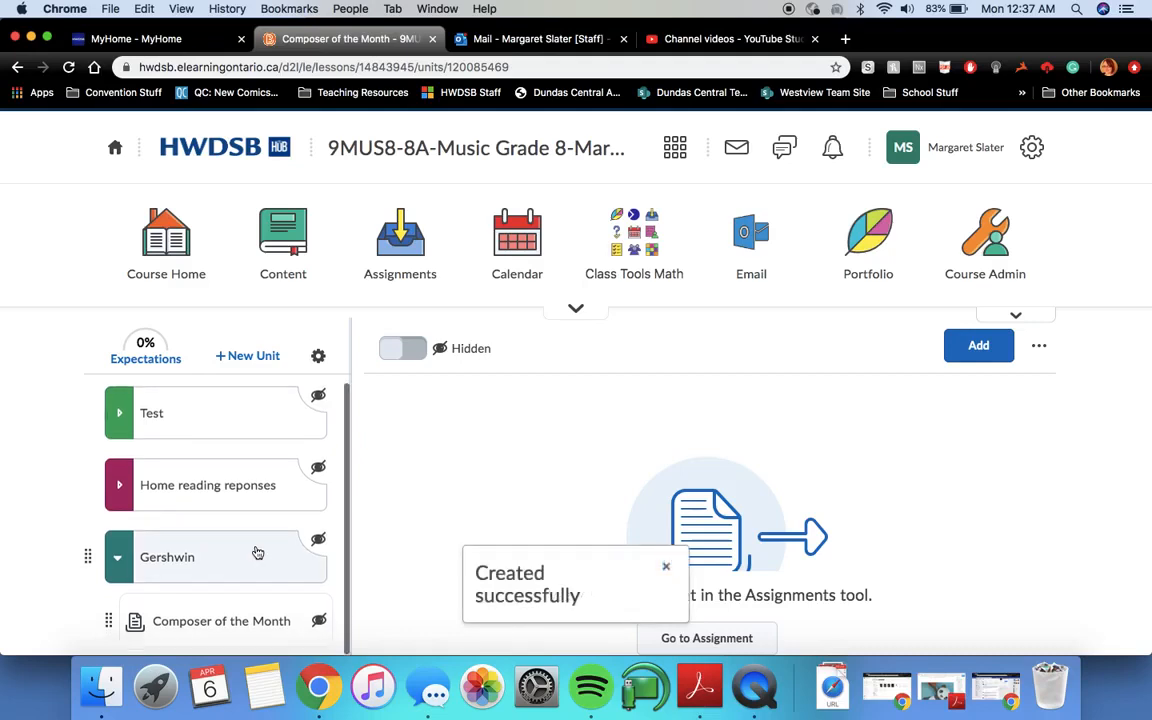
left_click(95, 556)
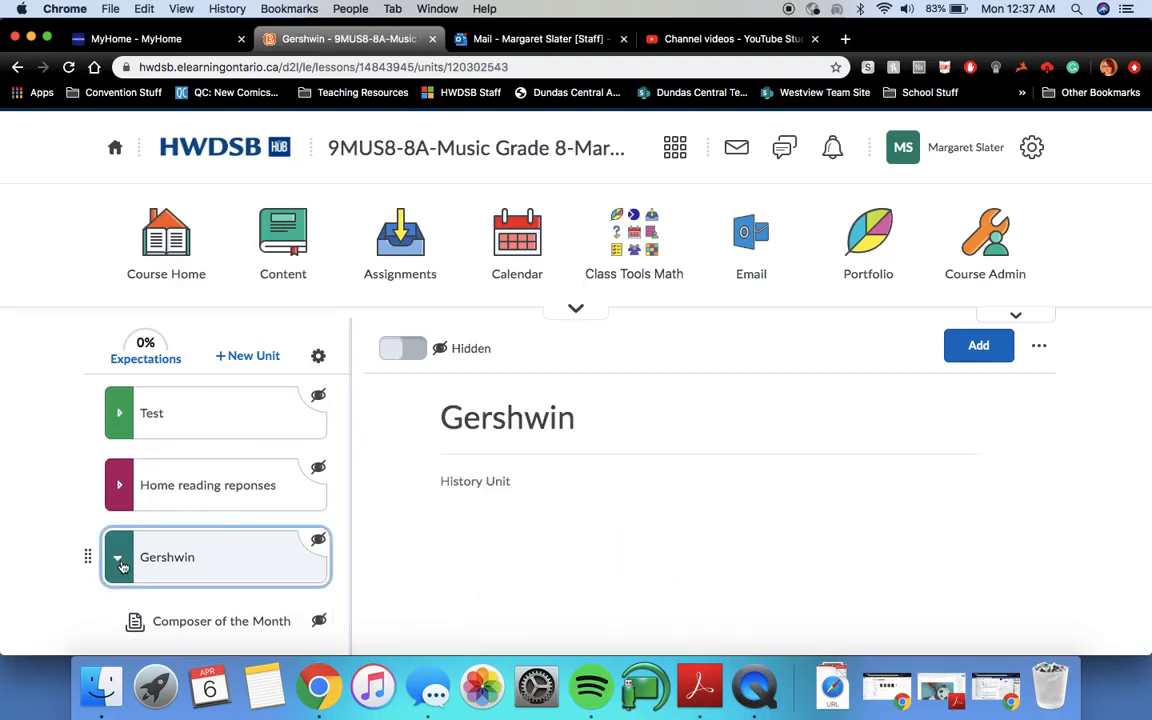
left_click(118, 562)
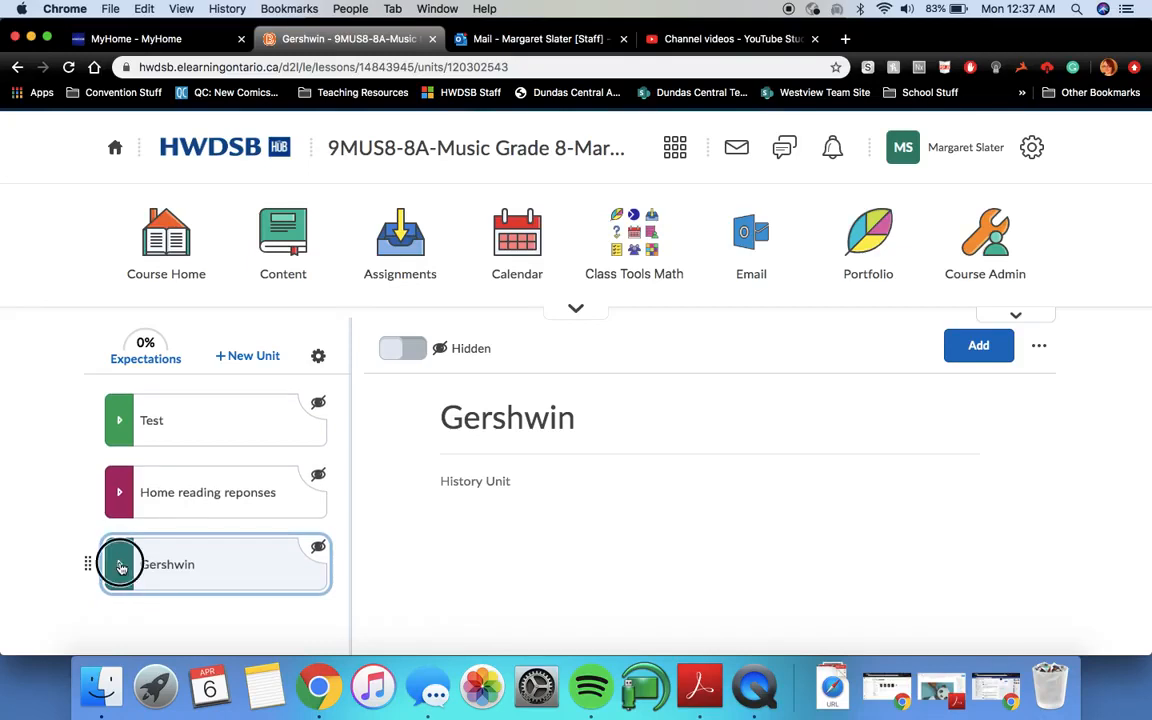
left_click(119, 565)
left_click(201, 628)
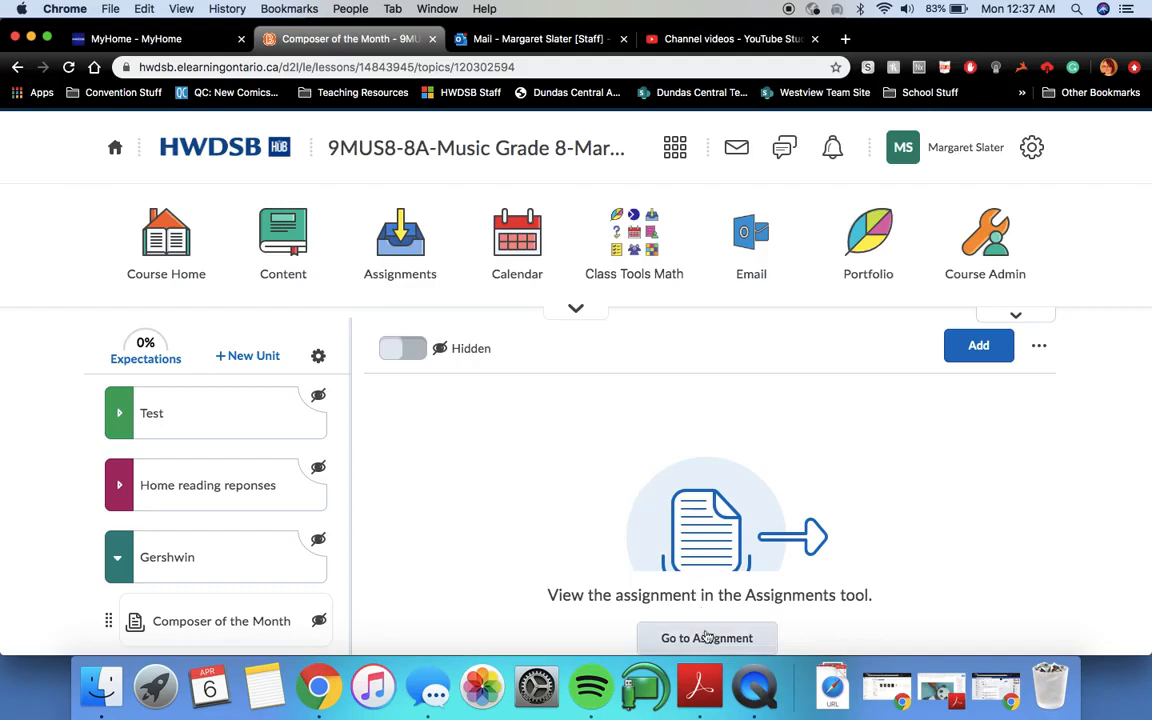
Go to the Composer of the Month submissions page and view its additional actions.
left_click(707, 638)
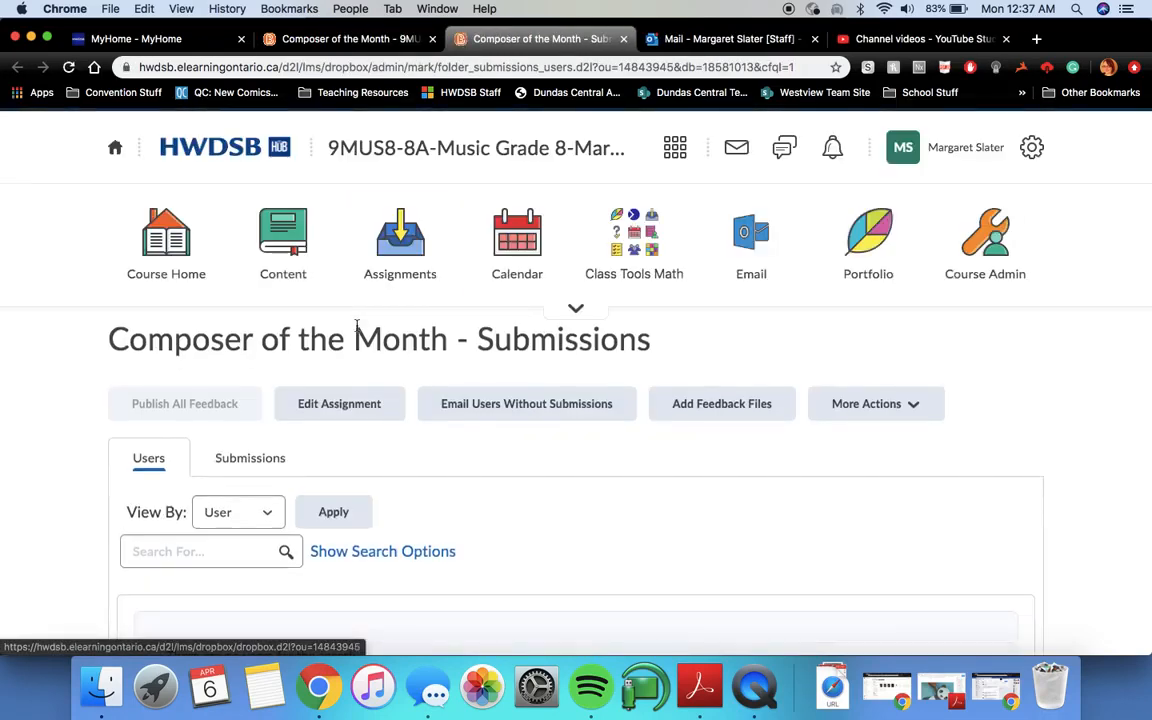
scroll(305, 500, "down", 2)
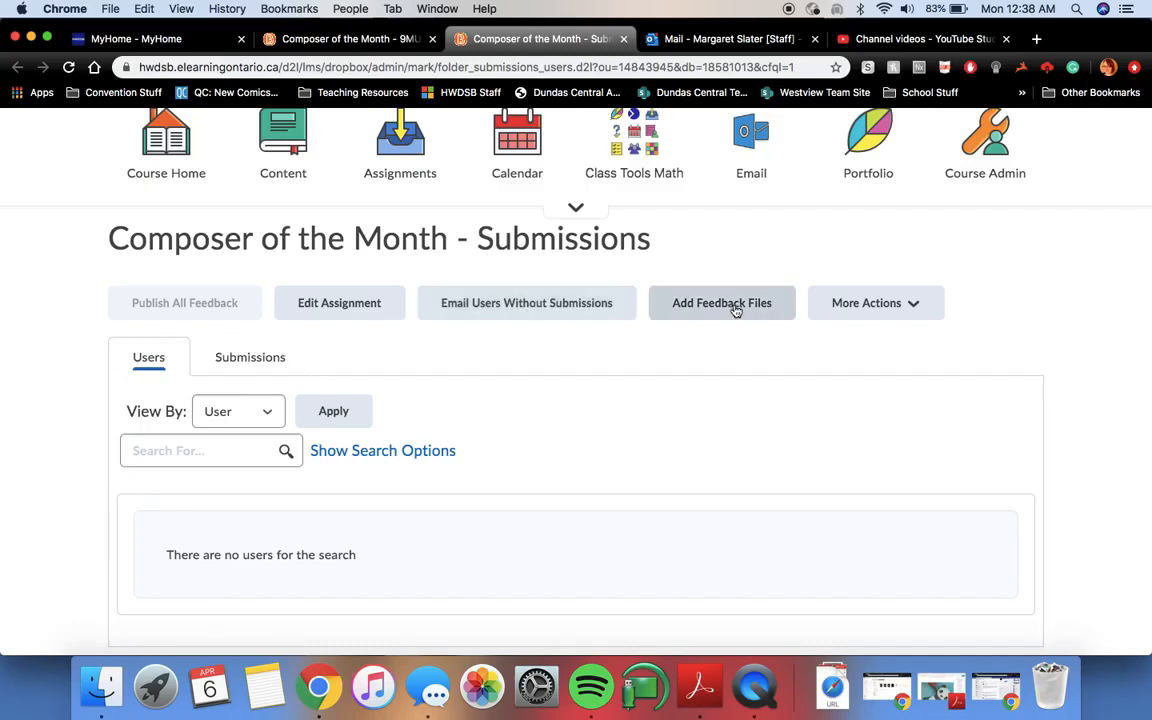
left_click(905, 310)
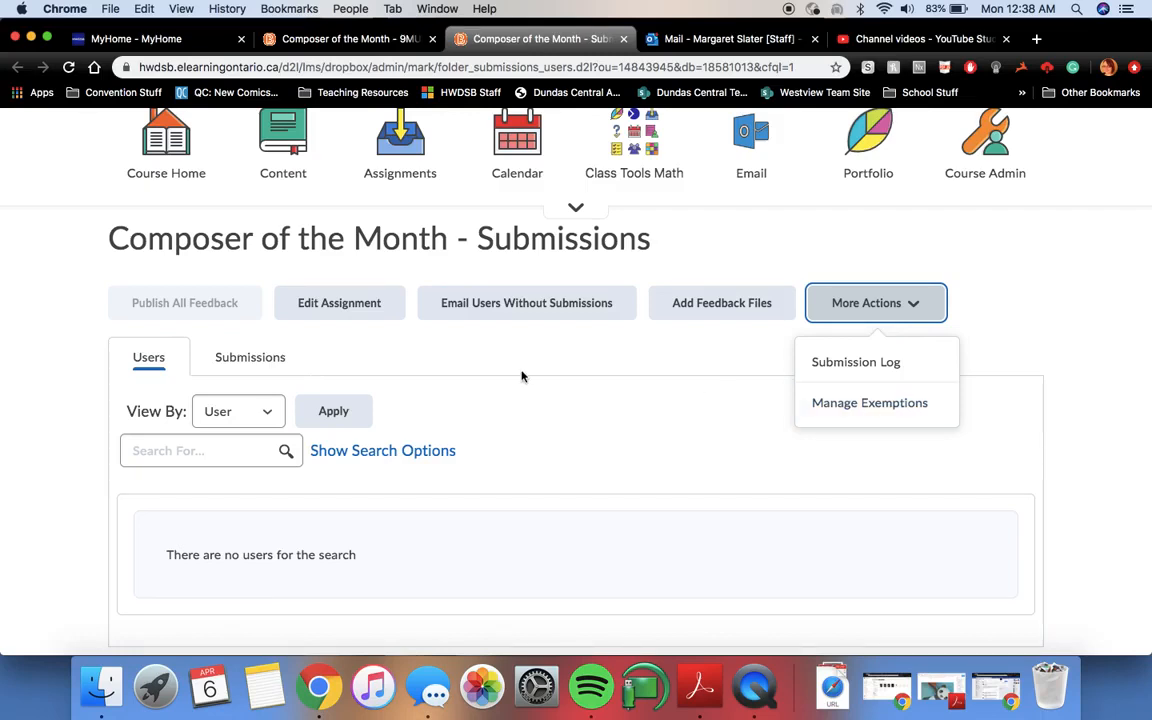
left_click(470, 340)
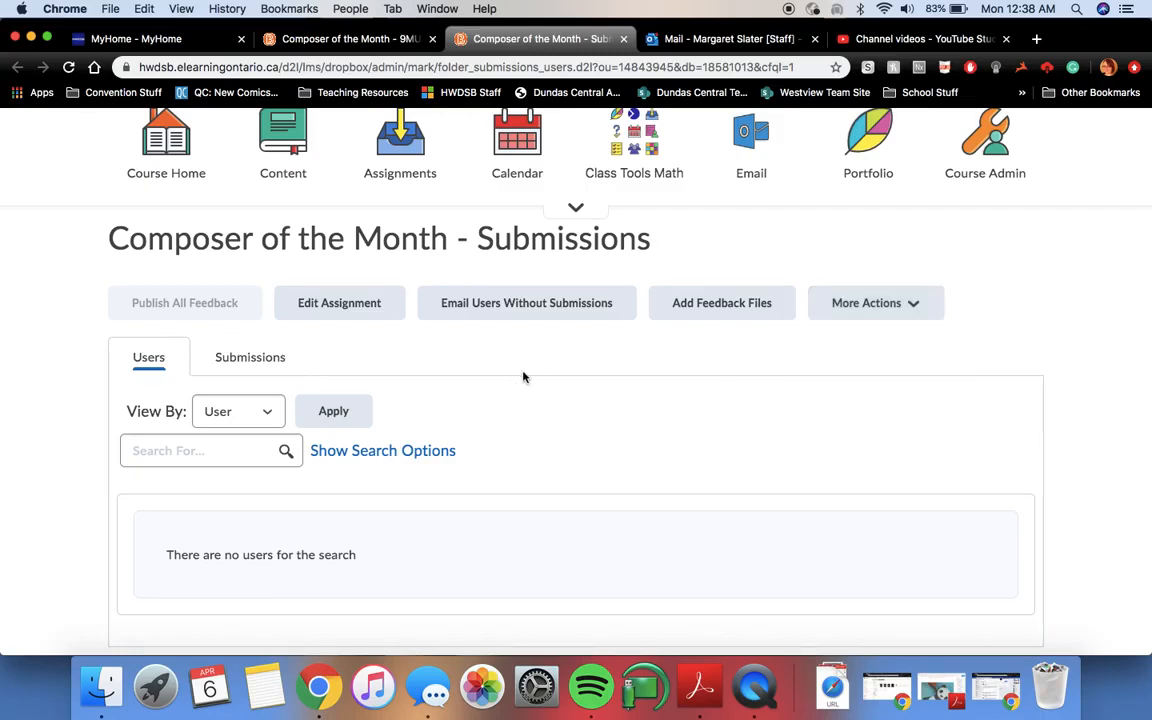
Open the Composer of the Month assignment for editing and review its instructions, attachment options and assignment type.
left_click(340, 305)
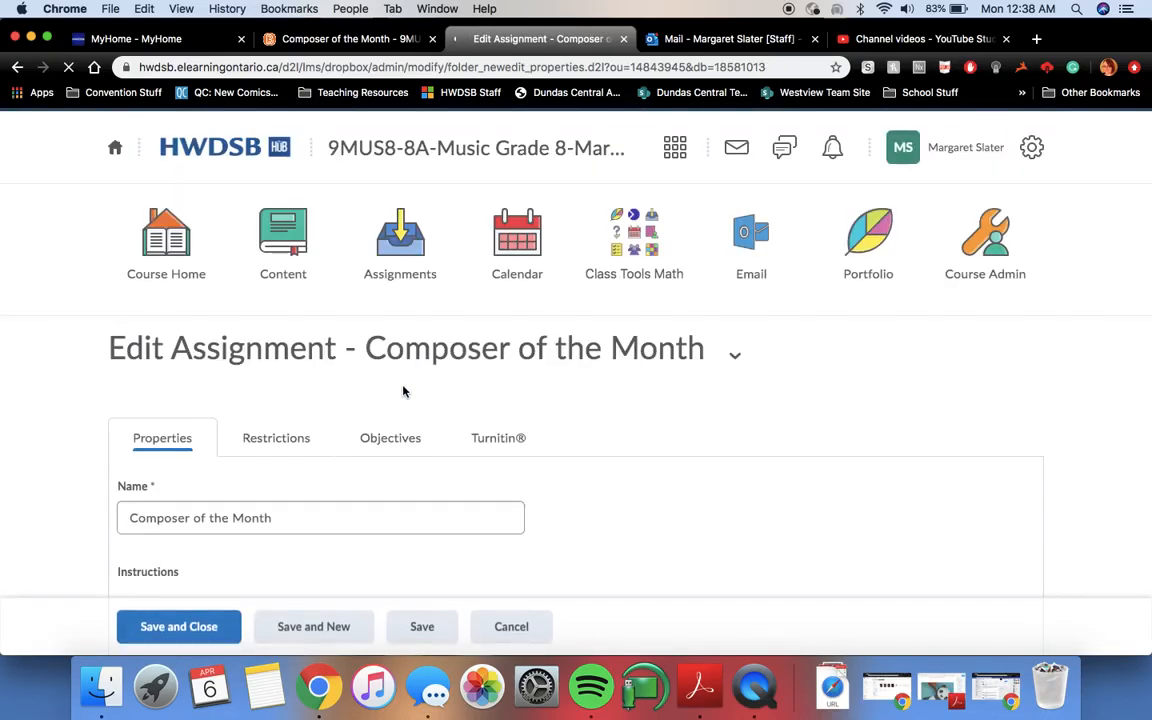
scroll(401, 476, "down", 3)
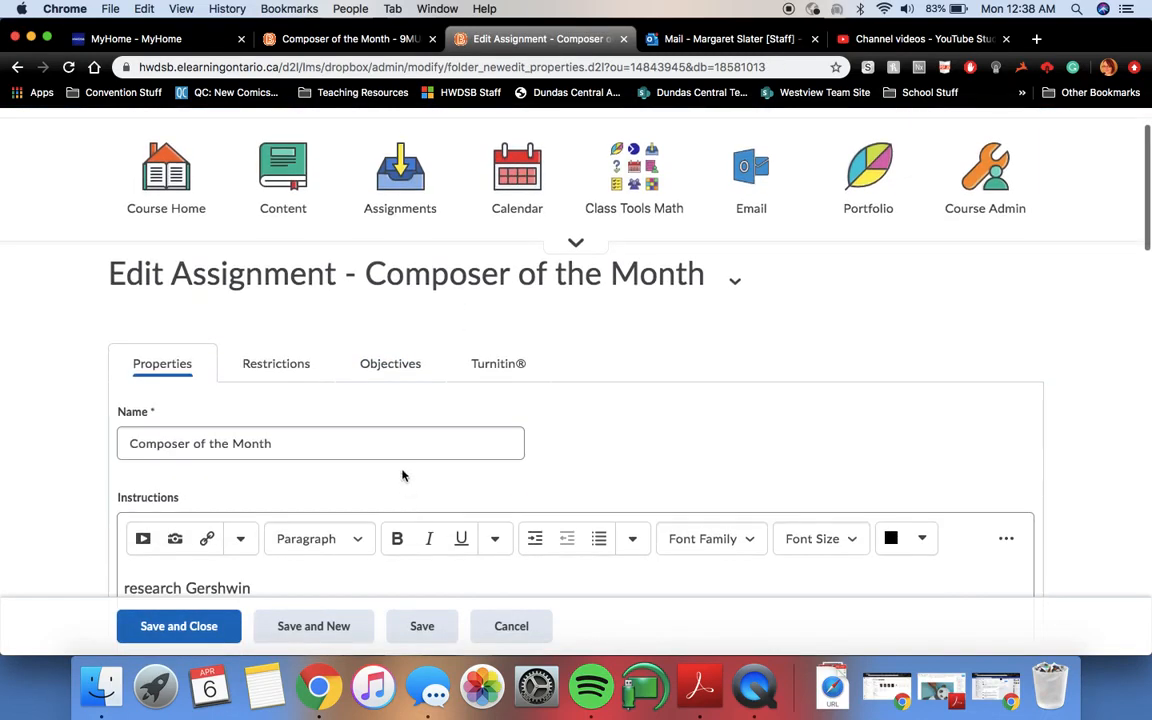
scroll(410, 450, "down", 5)
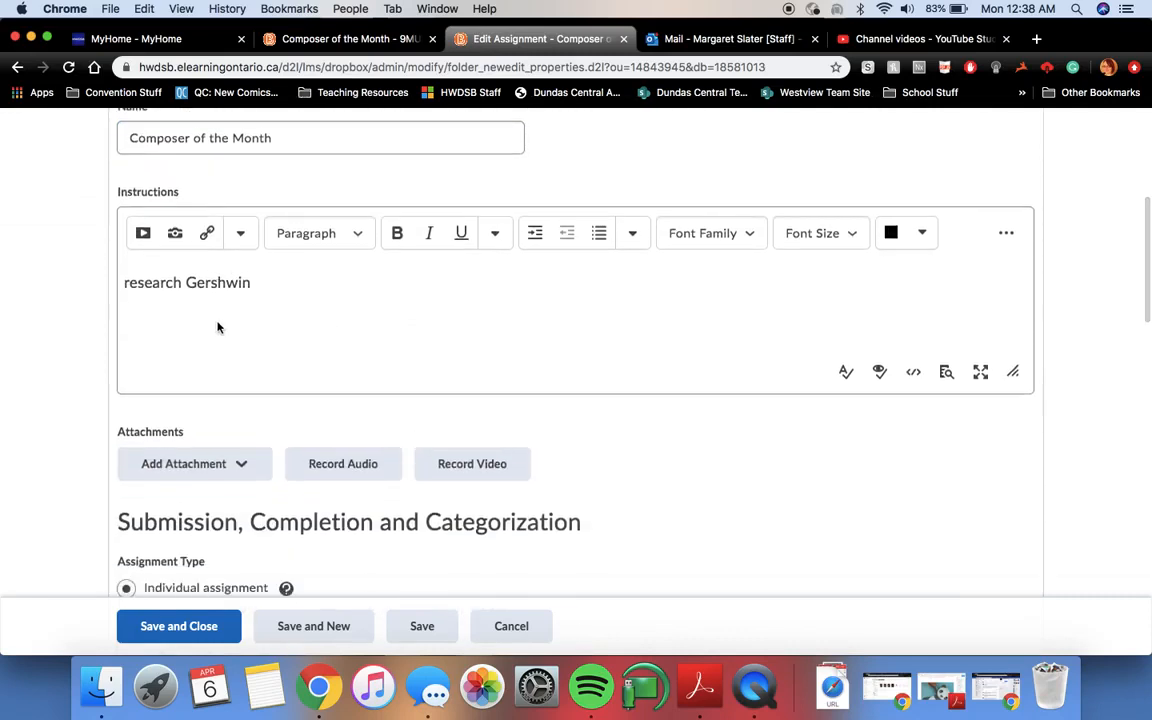
scroll(214, 140, "down", 2)
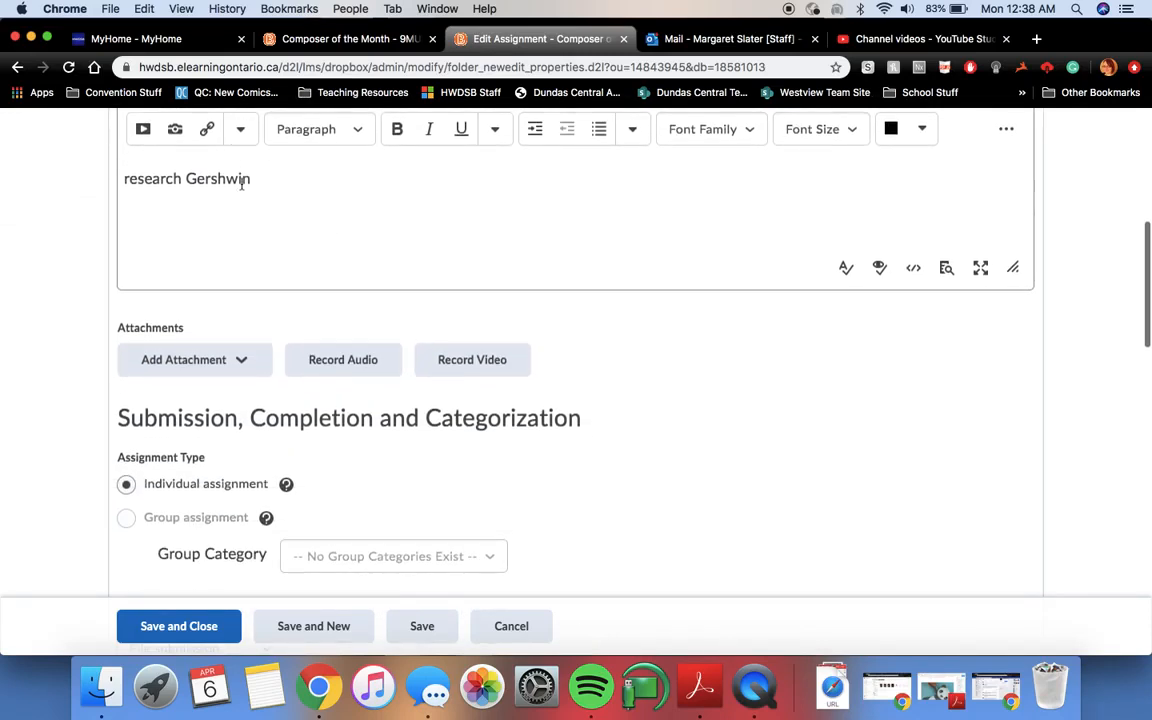
scroll(241, 183, "down", 2)
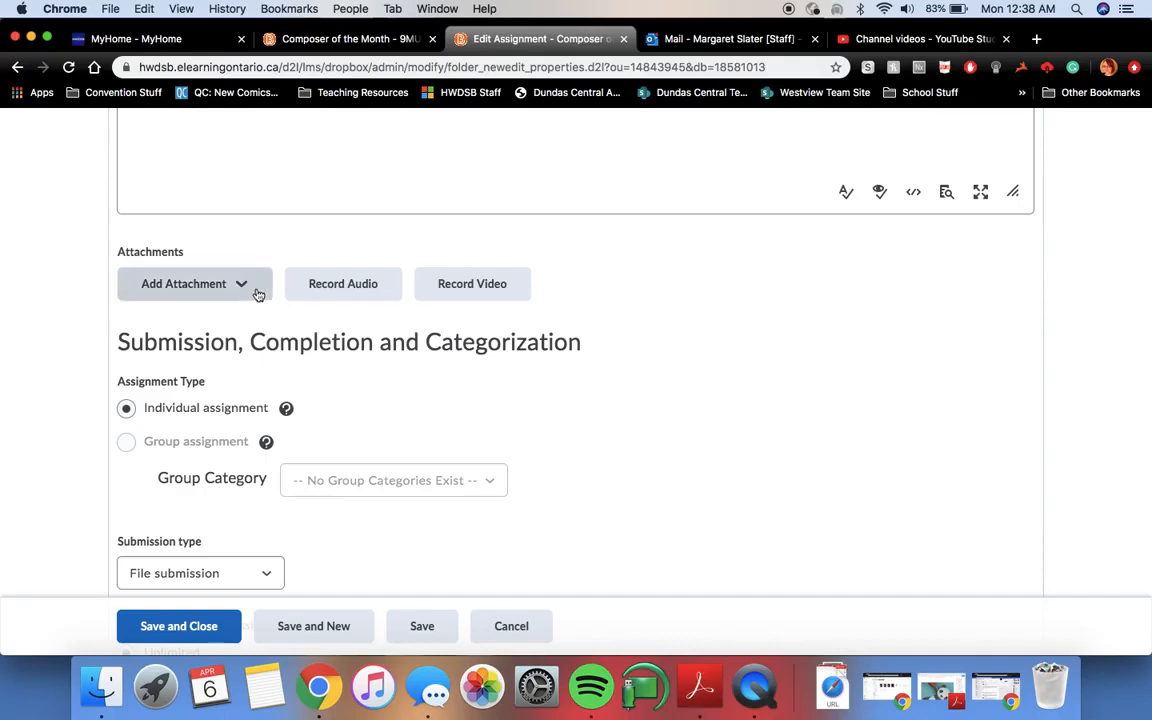
scroll(241, 290, "down", 3)
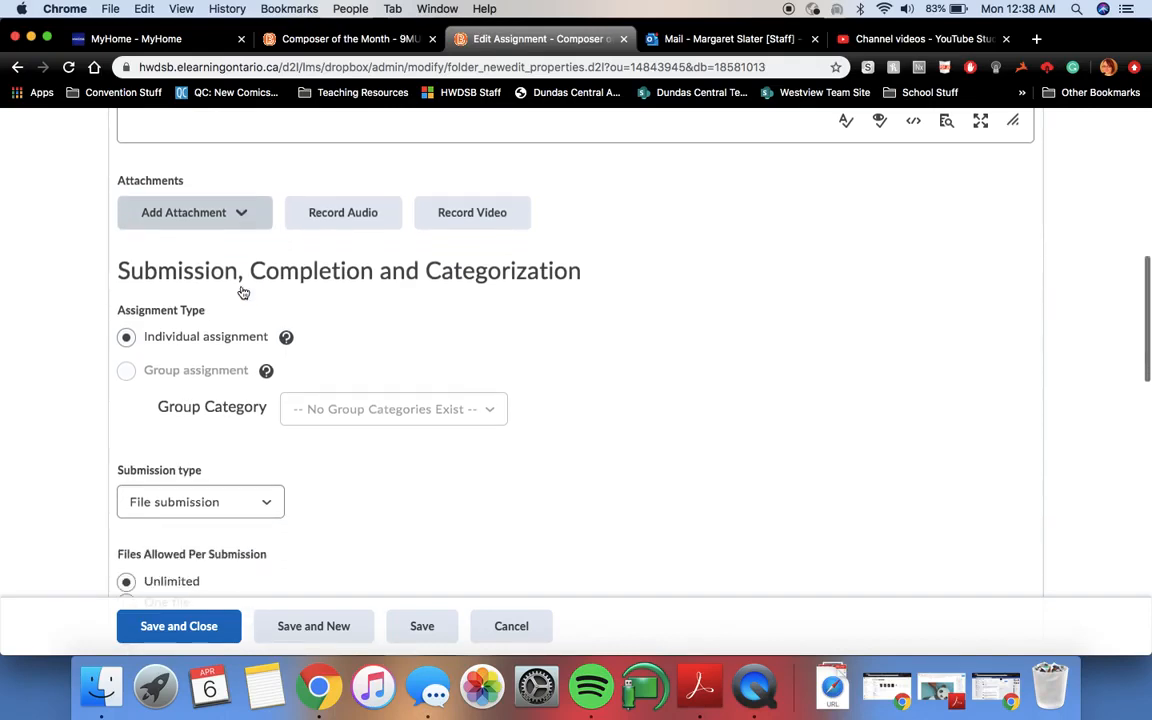
left_click(126, 253)
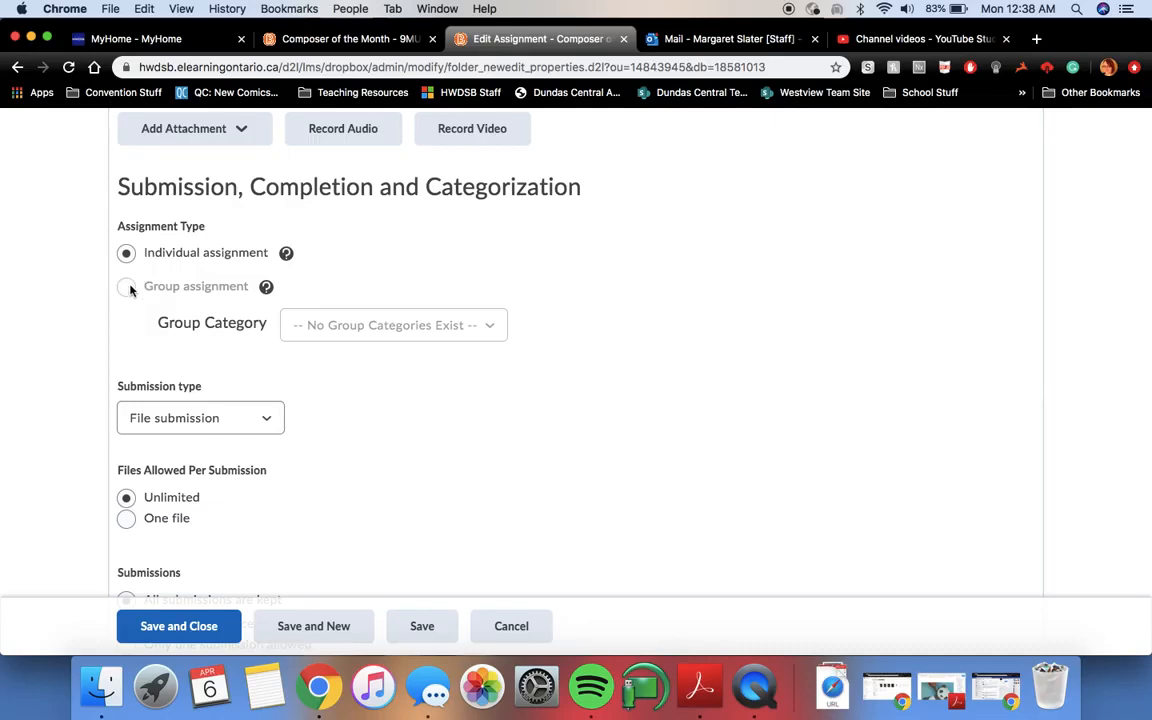
View the submission types, keeping File submission, and switch the files allowed per submission to One file and back to Unlimited.
scroll(130, 290, "down", 2)
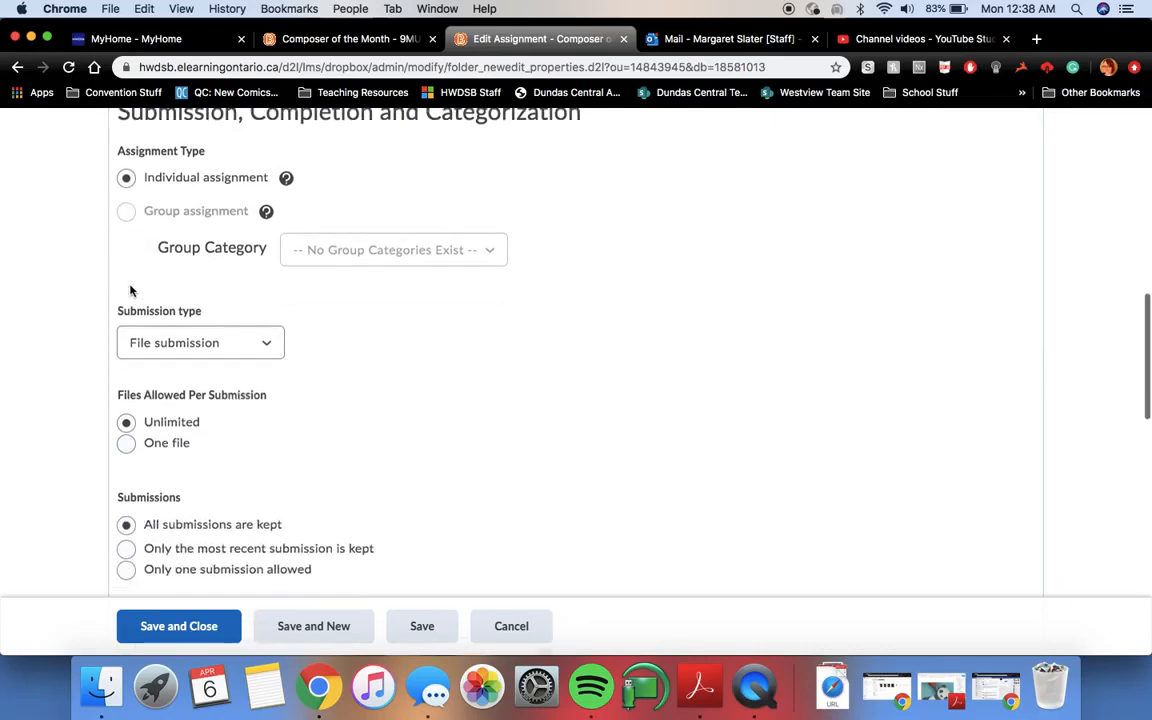
left_click(248, 336)
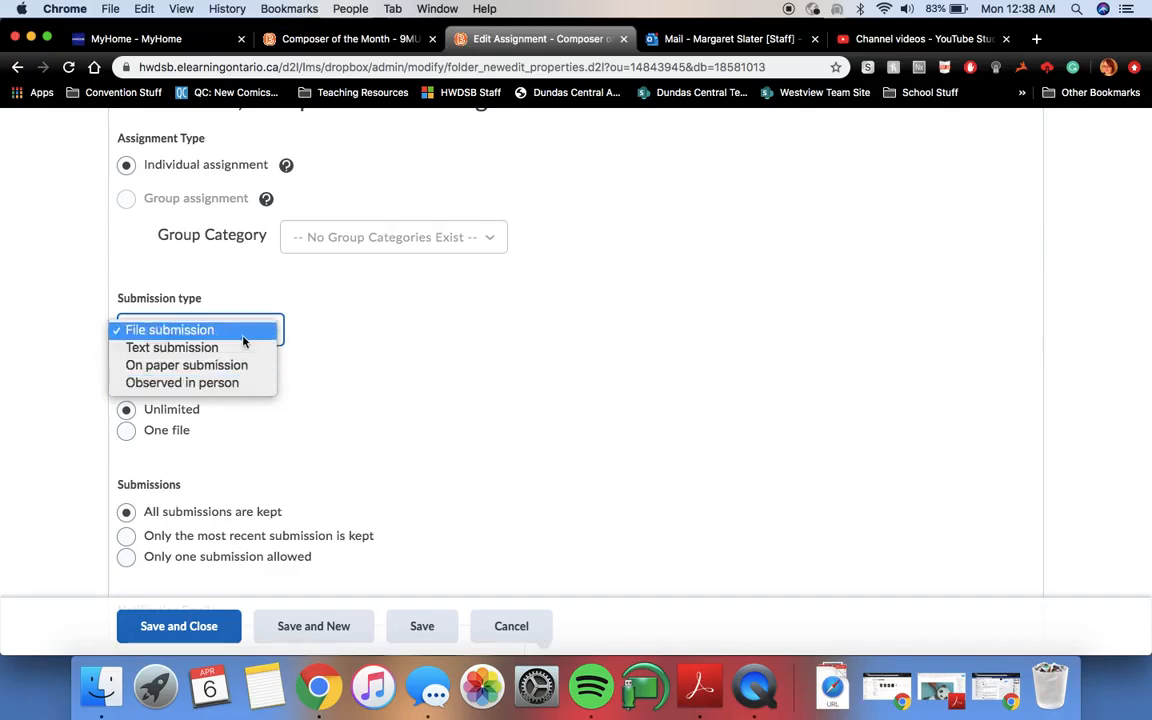
left_click(243, 339)
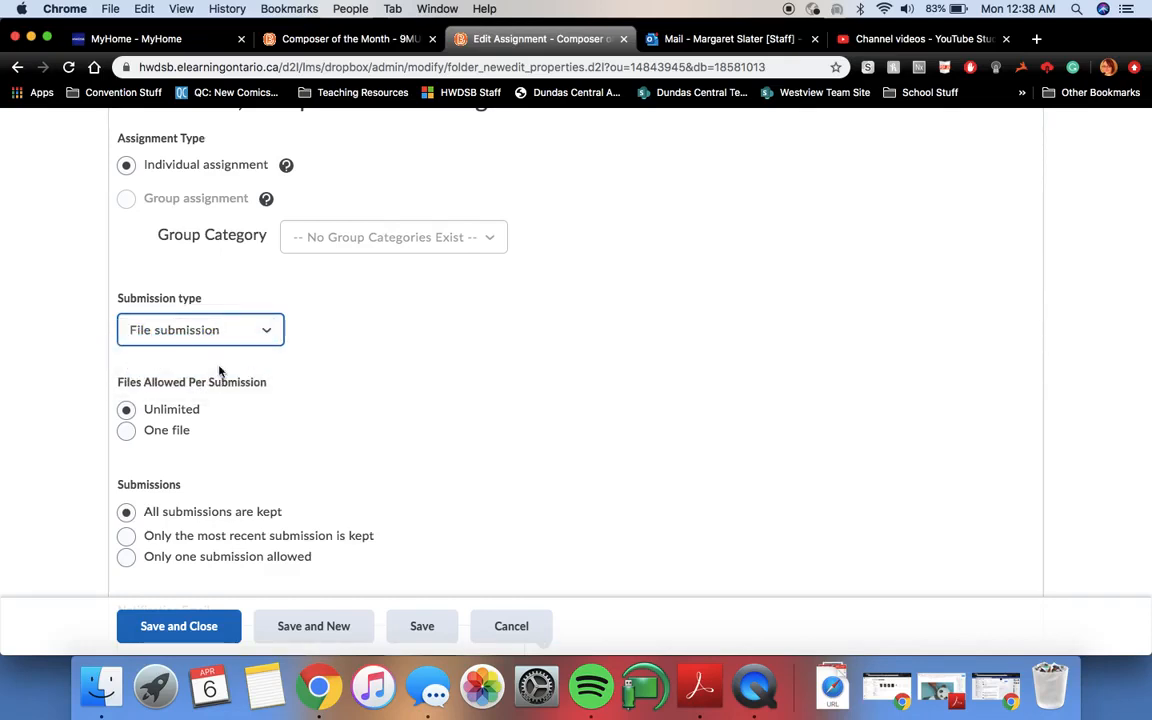
scroll(220, 371, "down", 2)
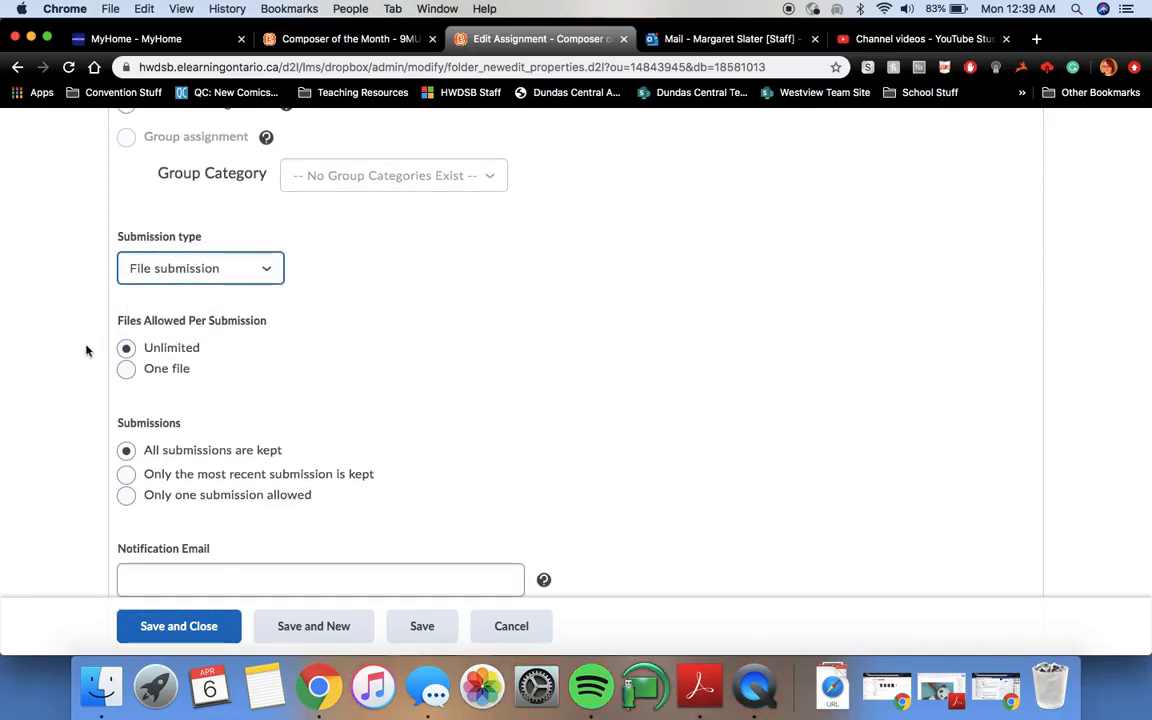
left_click(126, 370)
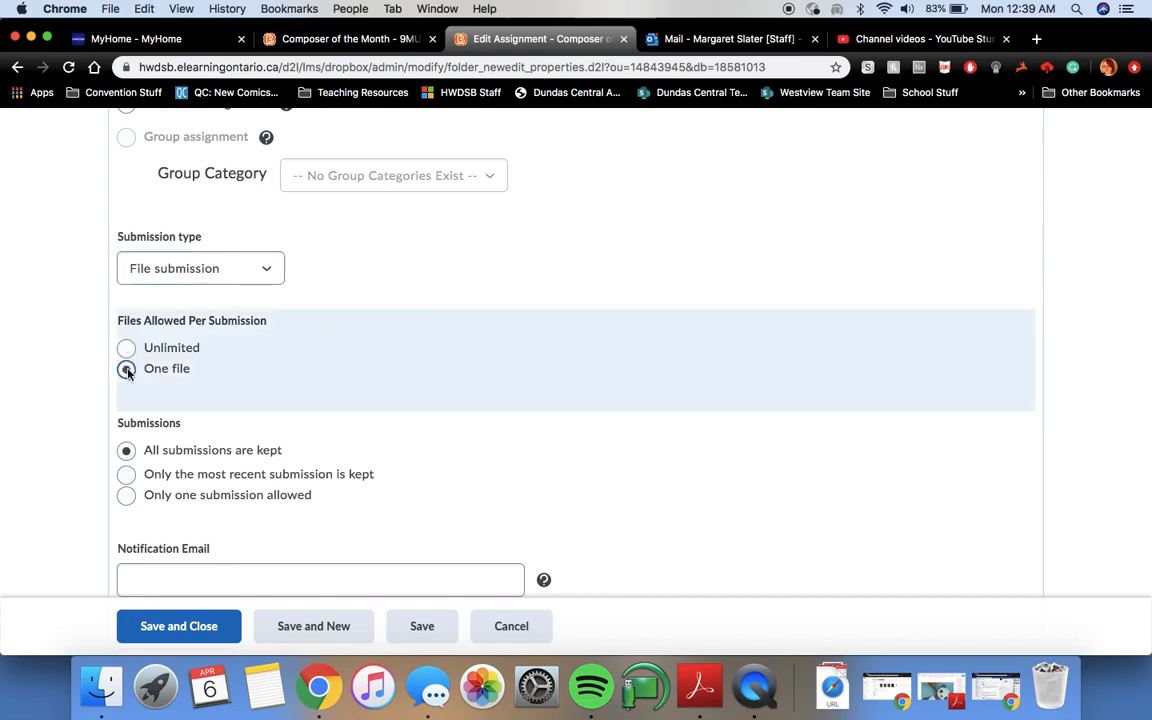
left_click(126, 349)
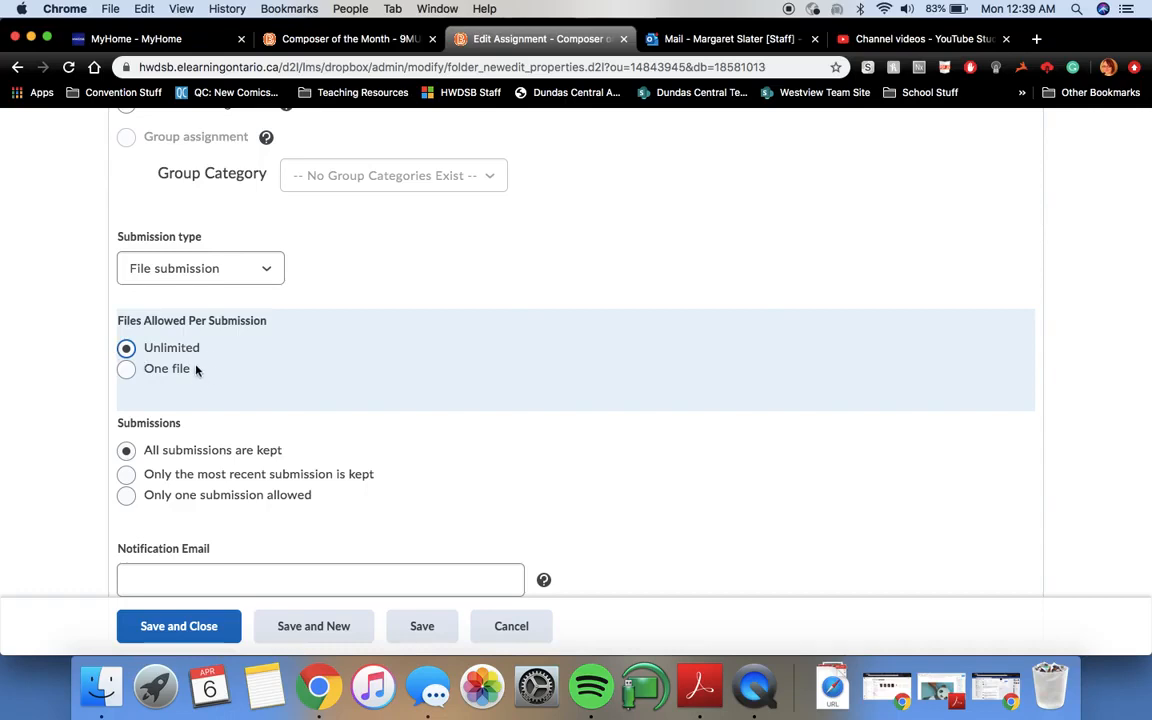
Review the options for keeping submissions and read the help information for the Notification Email field.
scroll(200, 385, "down", 2)
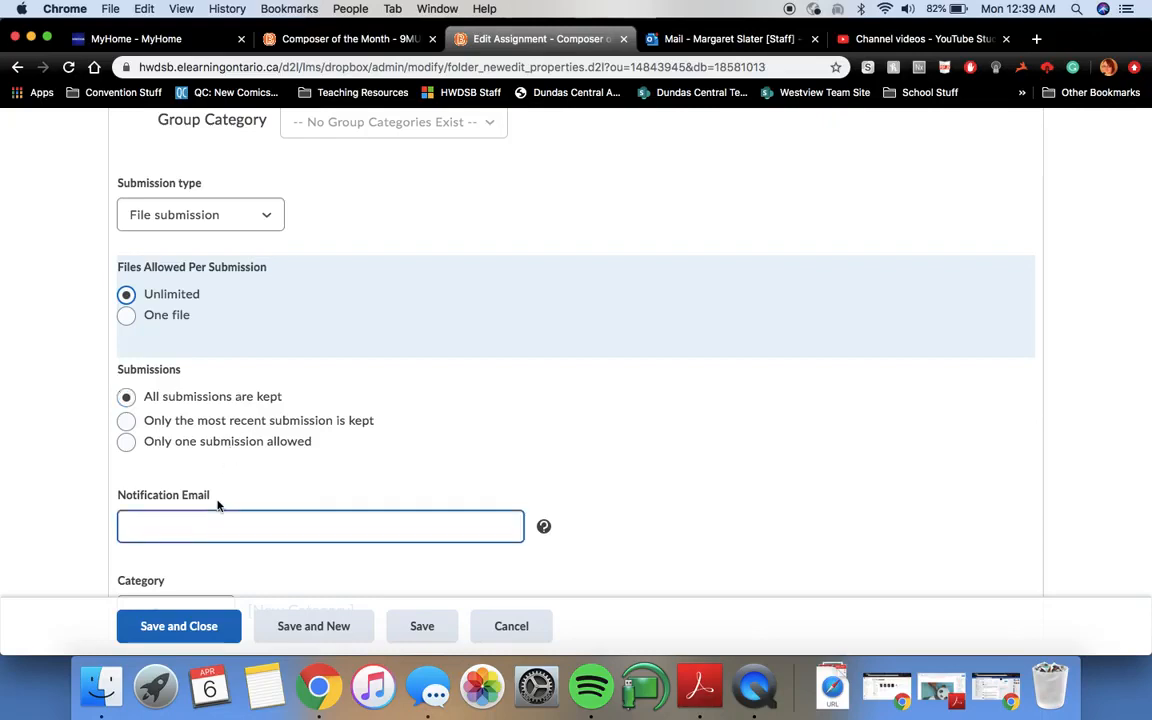
scroll(216, 504, "down", 2)
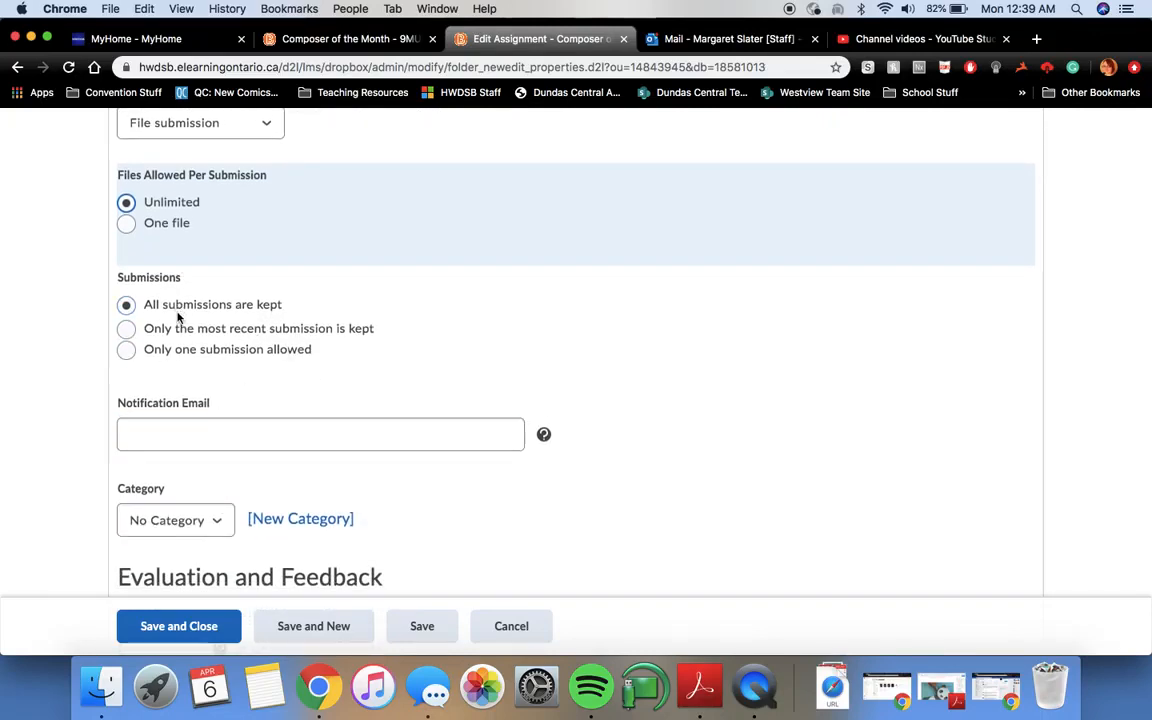
scroll(177, 315, "down", 2)
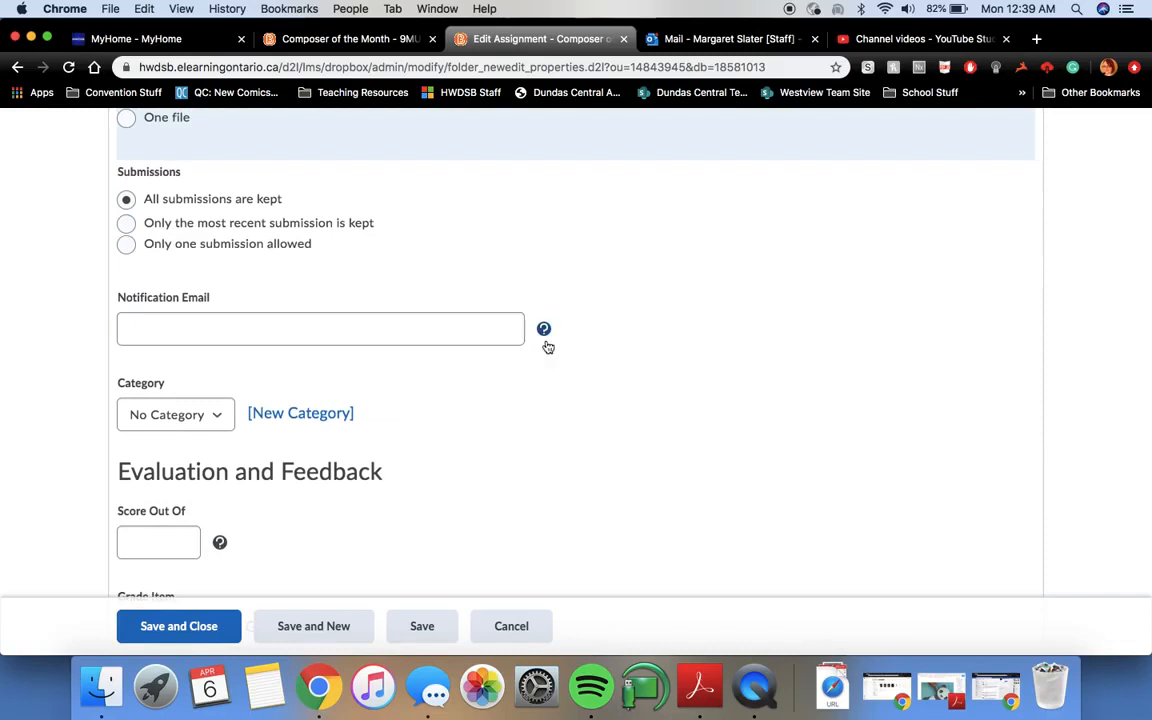
left_click(543, 331)
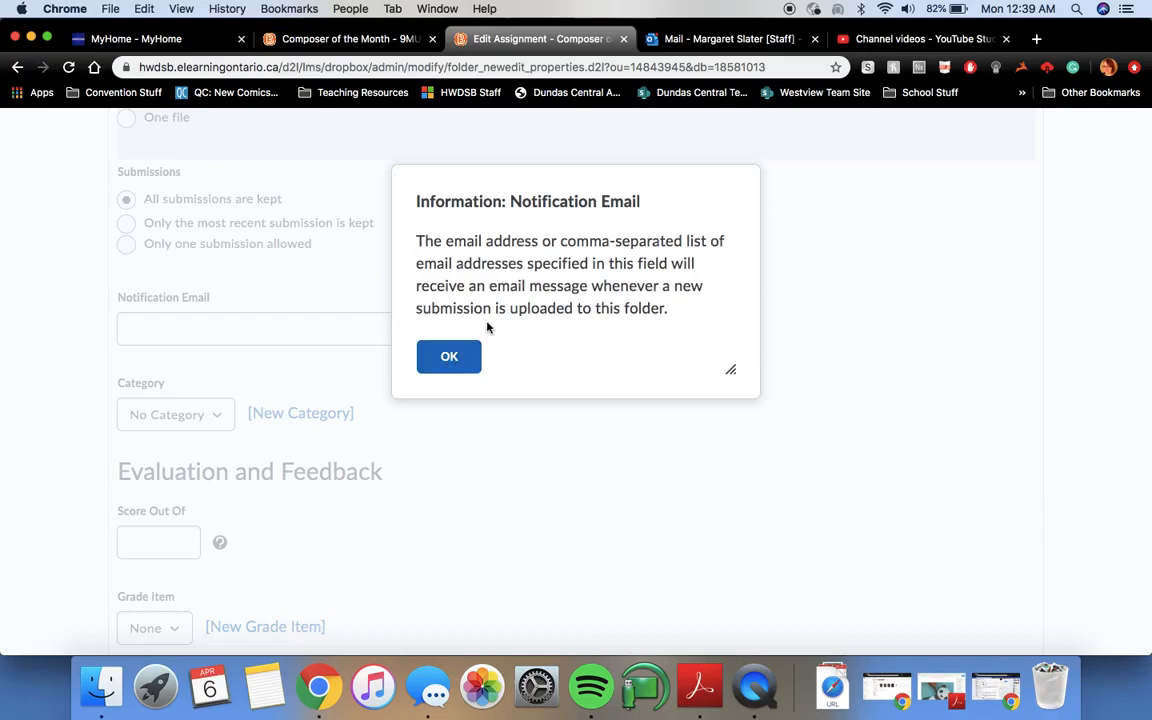
left_click(449, 356)
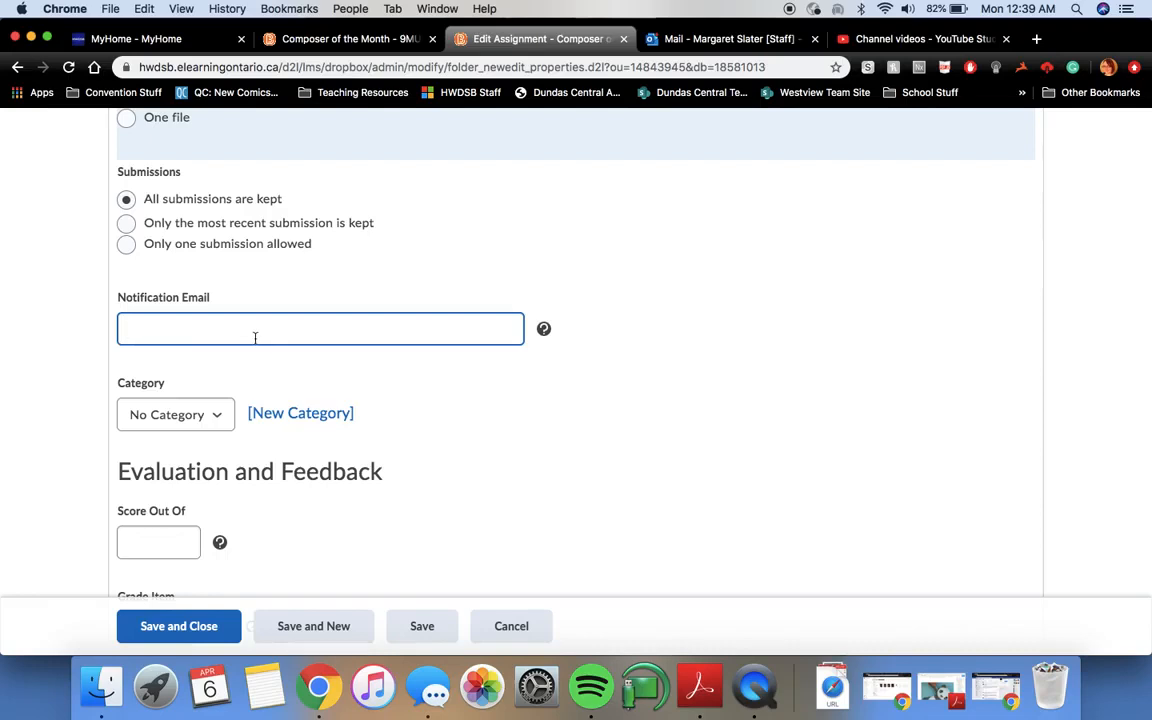
Check the assignment's category choices and view the new submission category form without creating one.
scroll(255, 338, "down", 3)
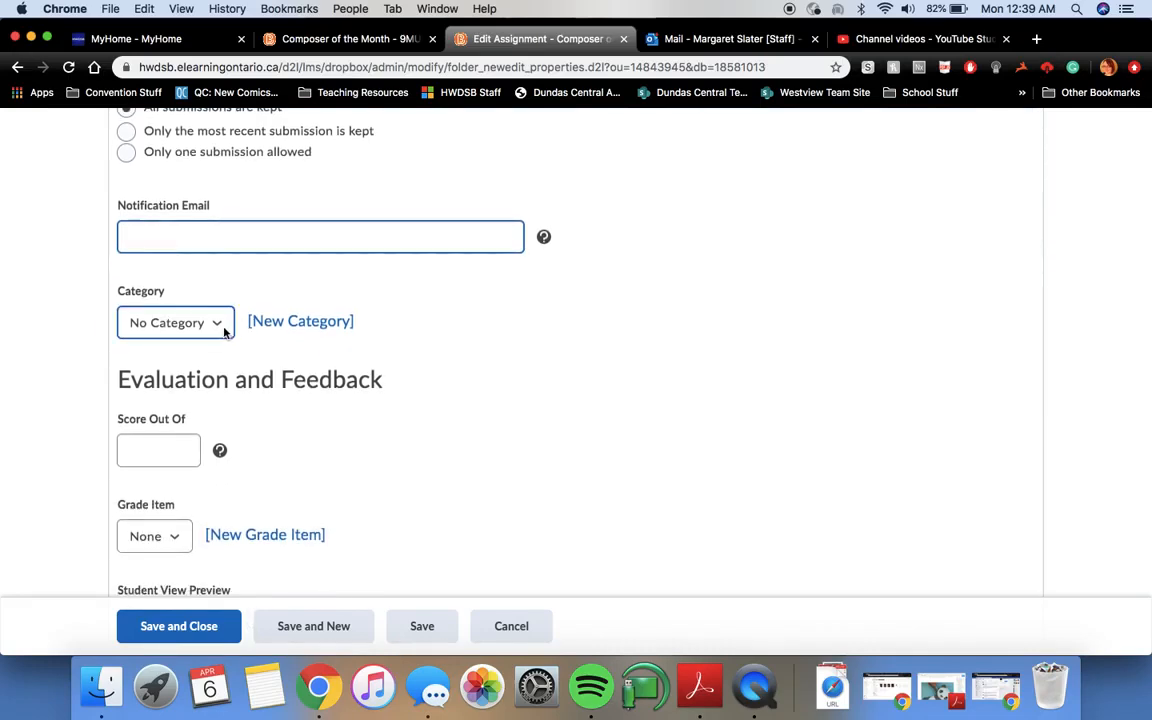
left_click(224, 333)
left_click(226, 325)
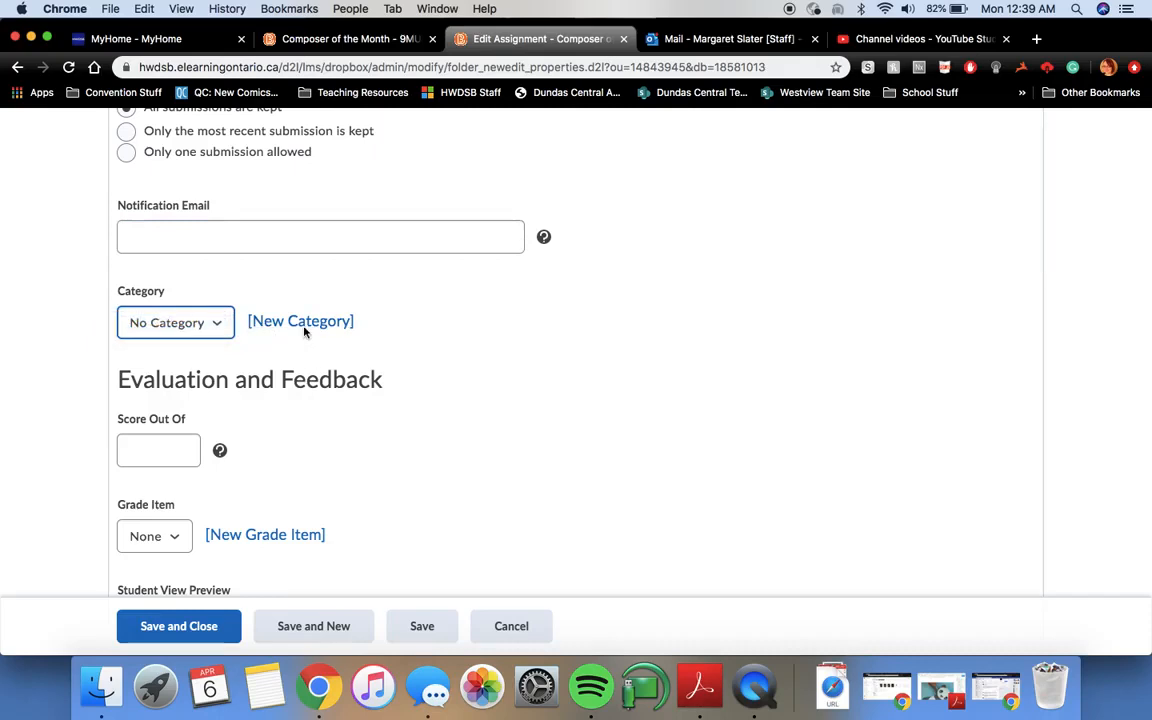
left_click(304, 321)
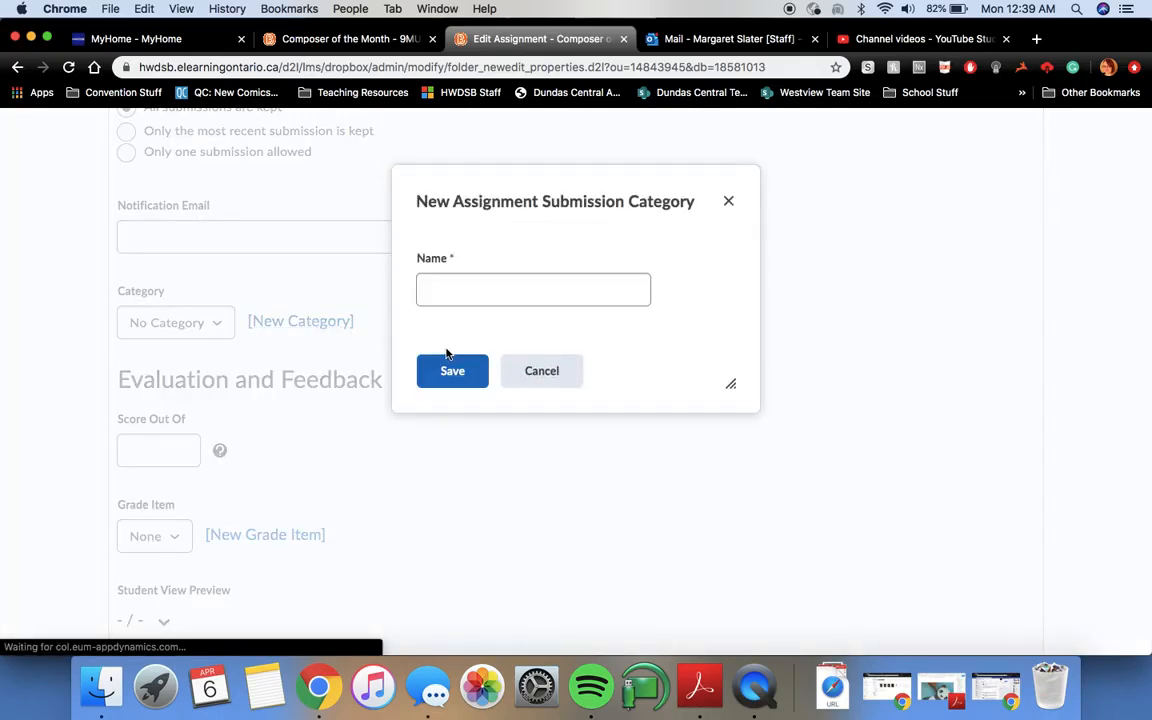
left_click(728, 204)
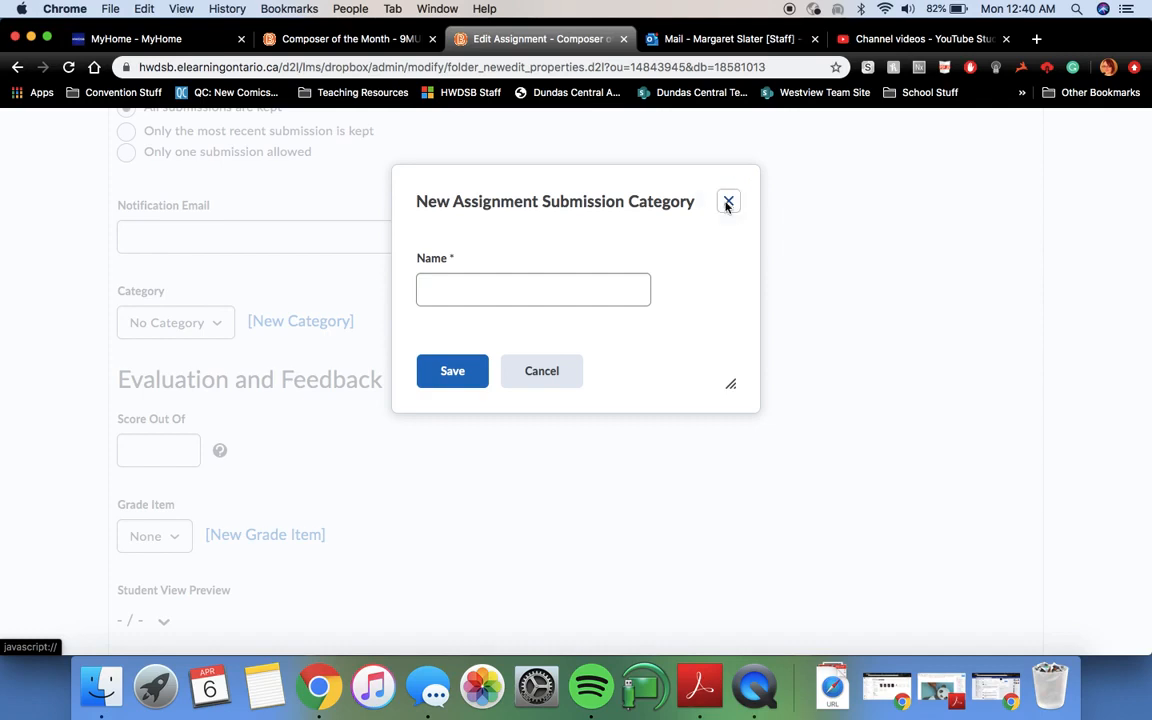
Examine the Score Out Of, Grade Item and rubric settings under Evaluation and Feedback.
scroll(350, 352, "down", 2)
left_click(125, 323)
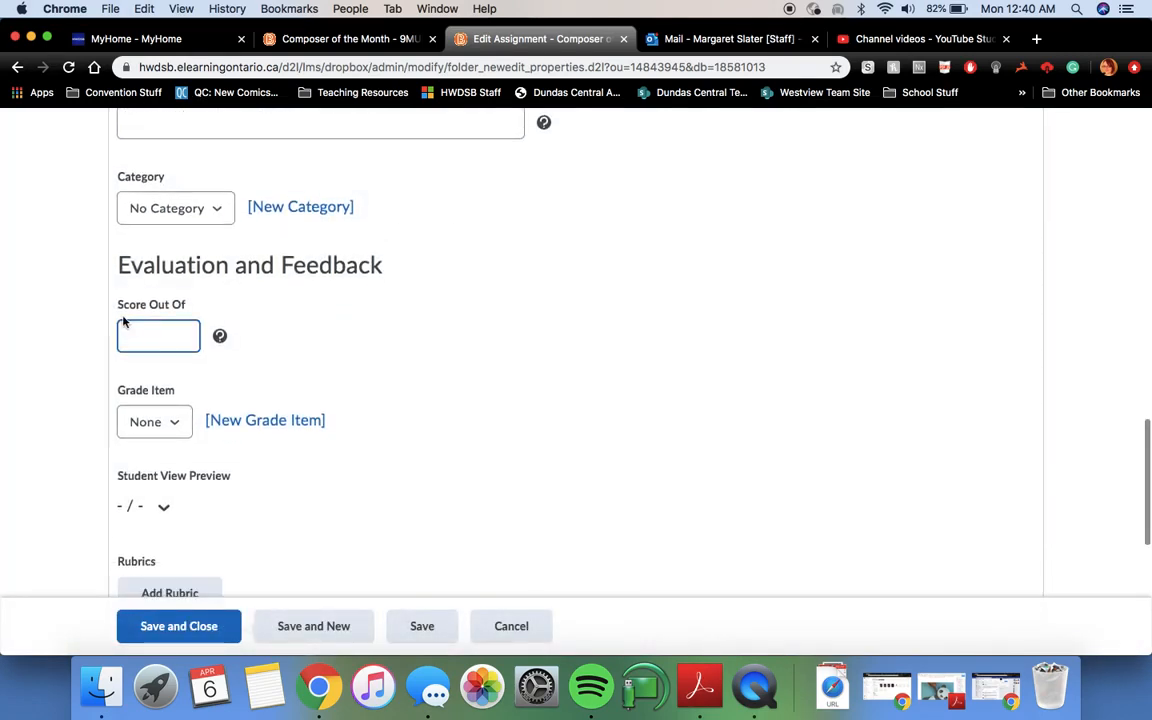
scroll(162, 336, "down", 2)
left_click(168, 358)
left_click(168, 358)
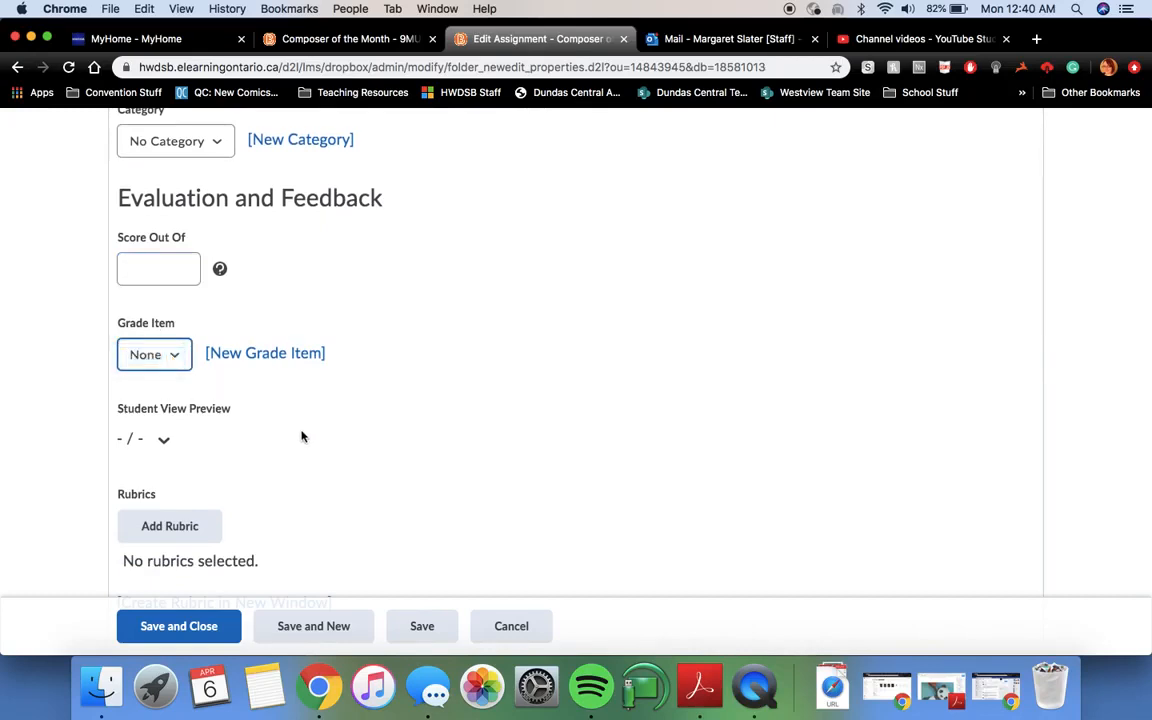
scroll(301, 437, "down", 3)
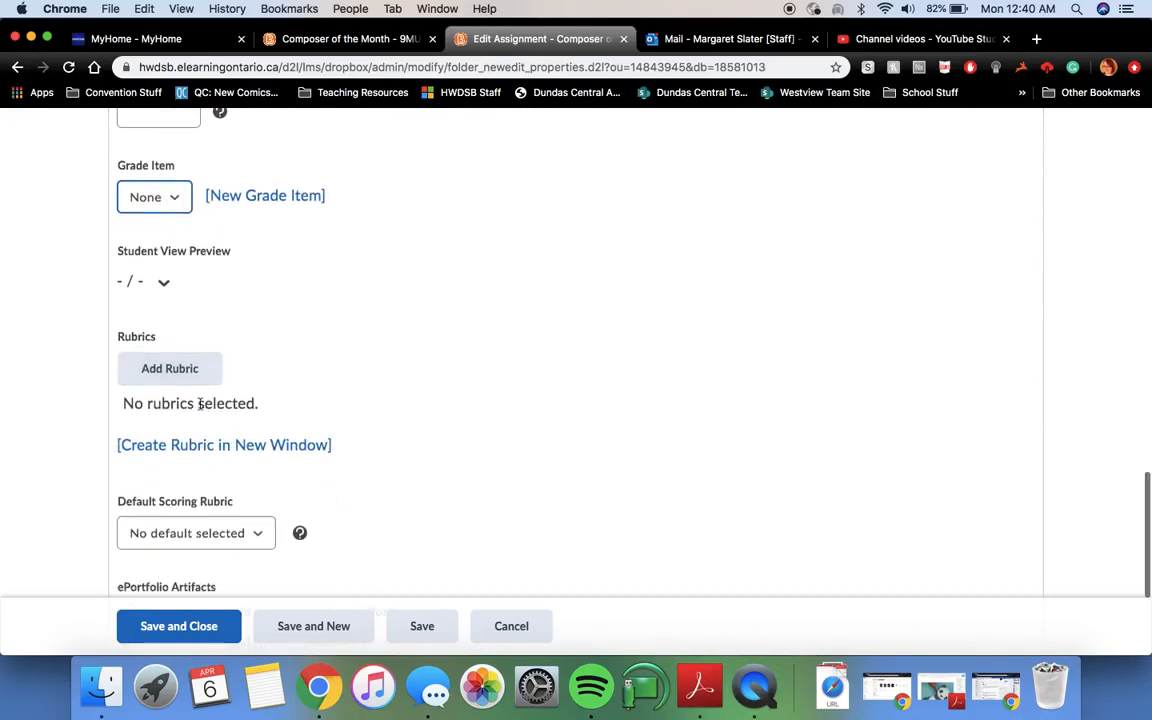
Review the assignment's full properties, including rubric creation, ePortfolio artifacts, anonymous marking and annotation tools.
scroll(205, 407, "up", 10)
scroll(200, 407, "up", 5)
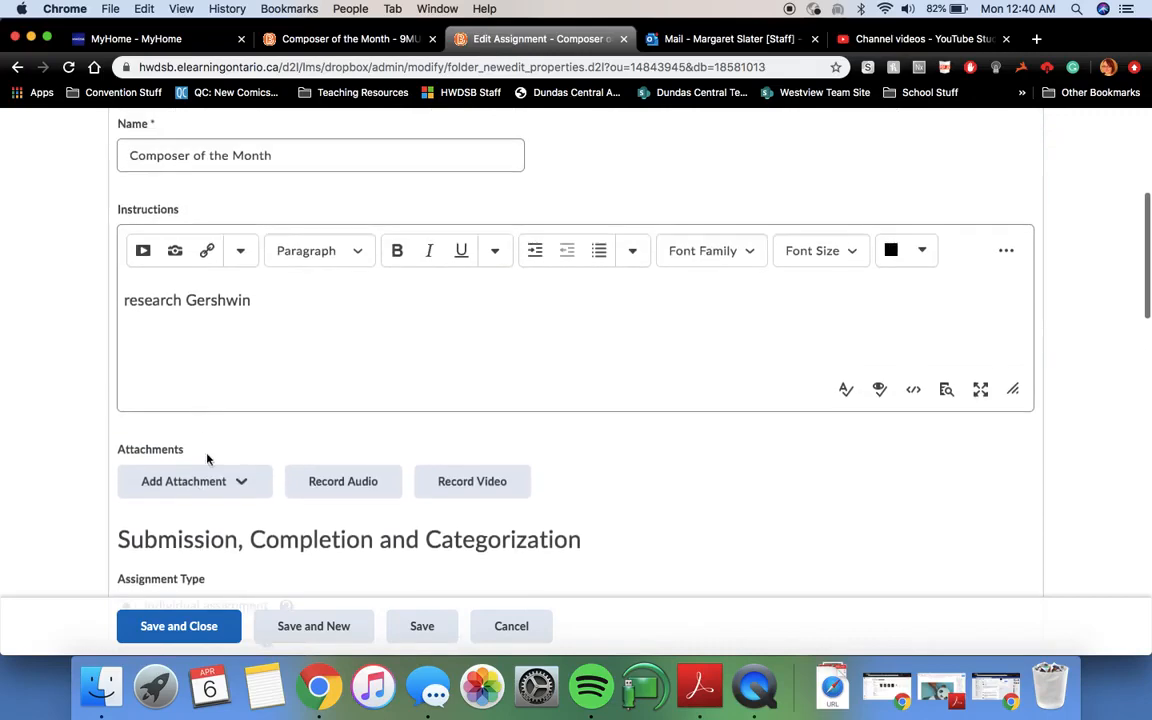
scroll(210, 480, "down", 15)
scroll(209, 480, "down", 3)
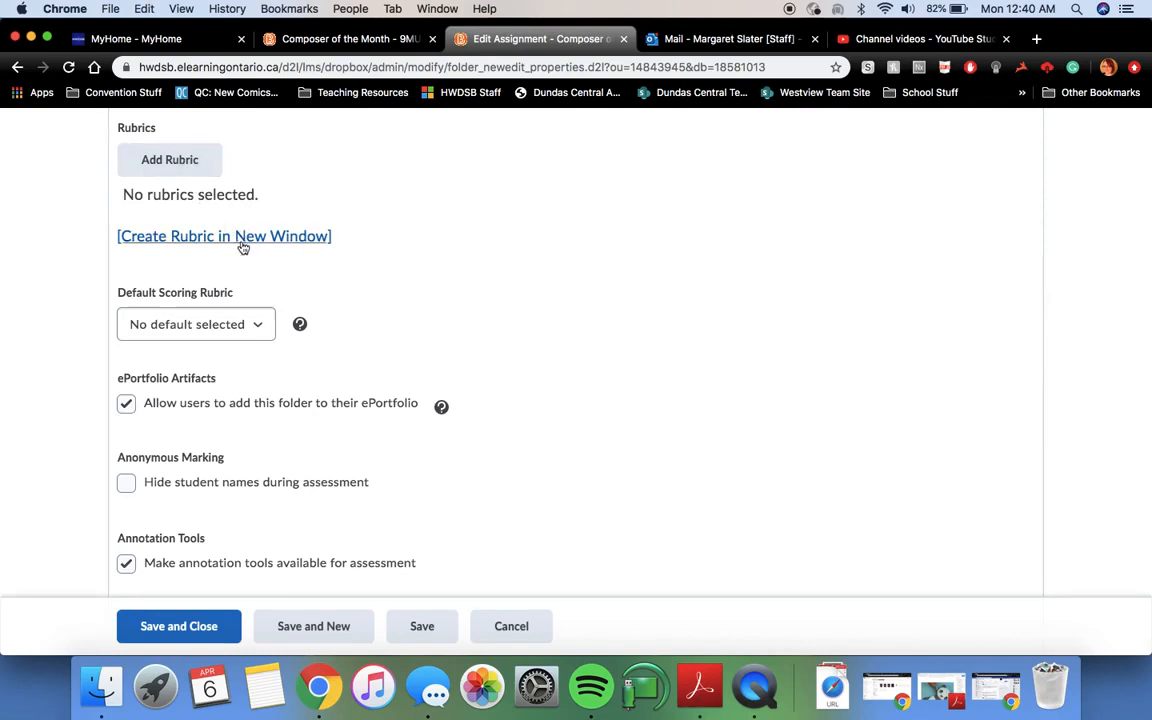
scroll(275, 370, "down", 1)
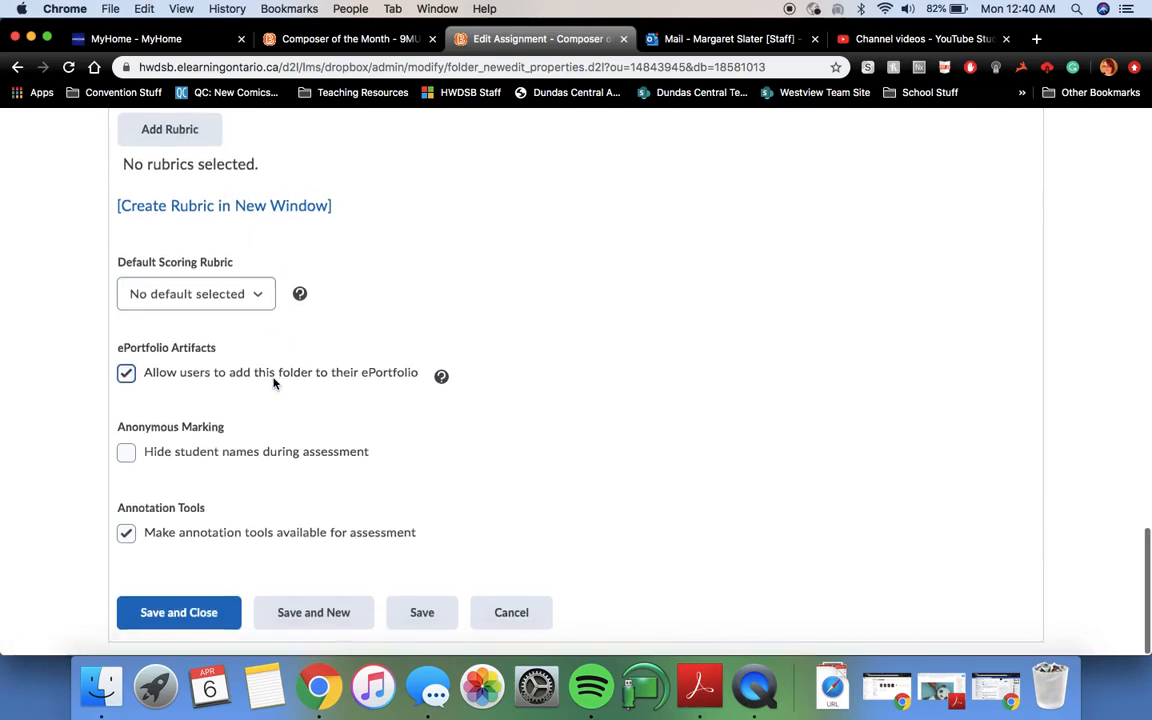
scroll(270, 440, "up", 3)
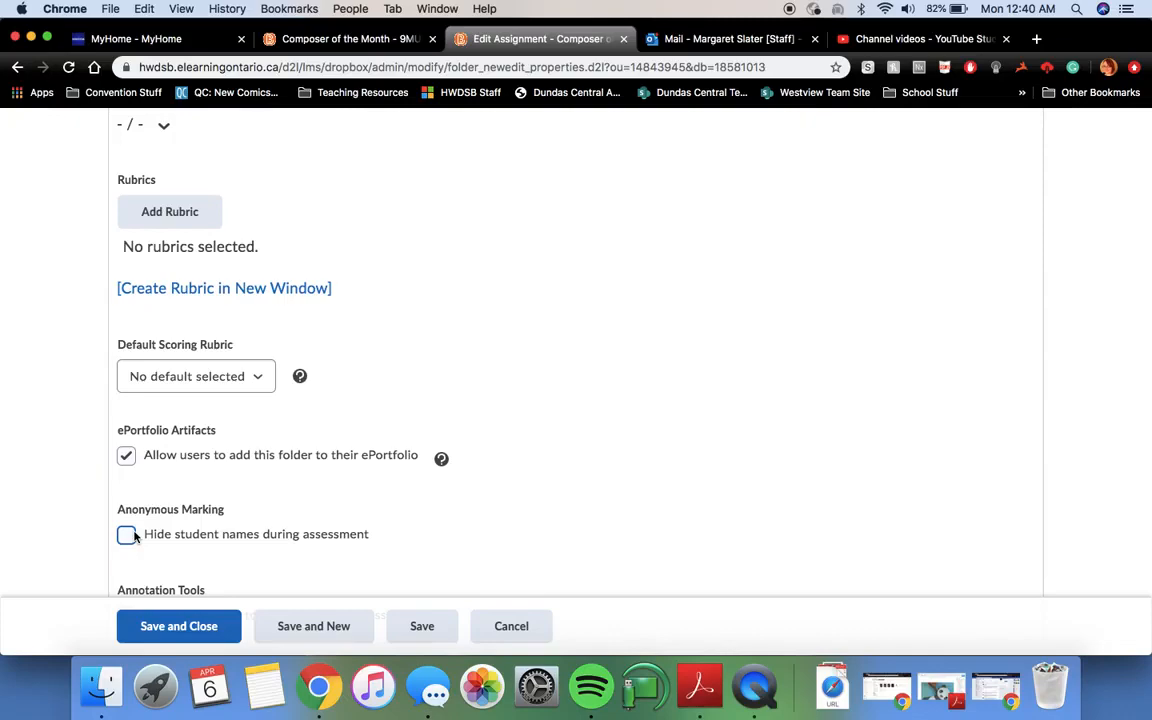
scroll(125, 542, "up", 10)
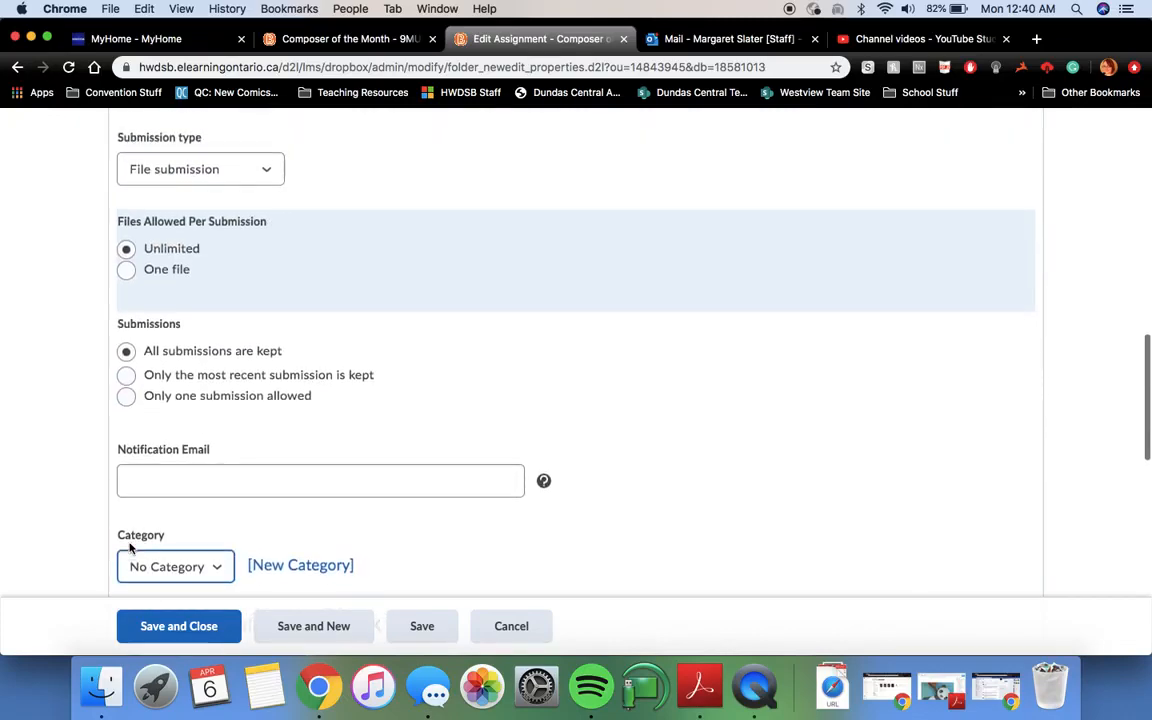
scroll(129, 547, "up", 10)
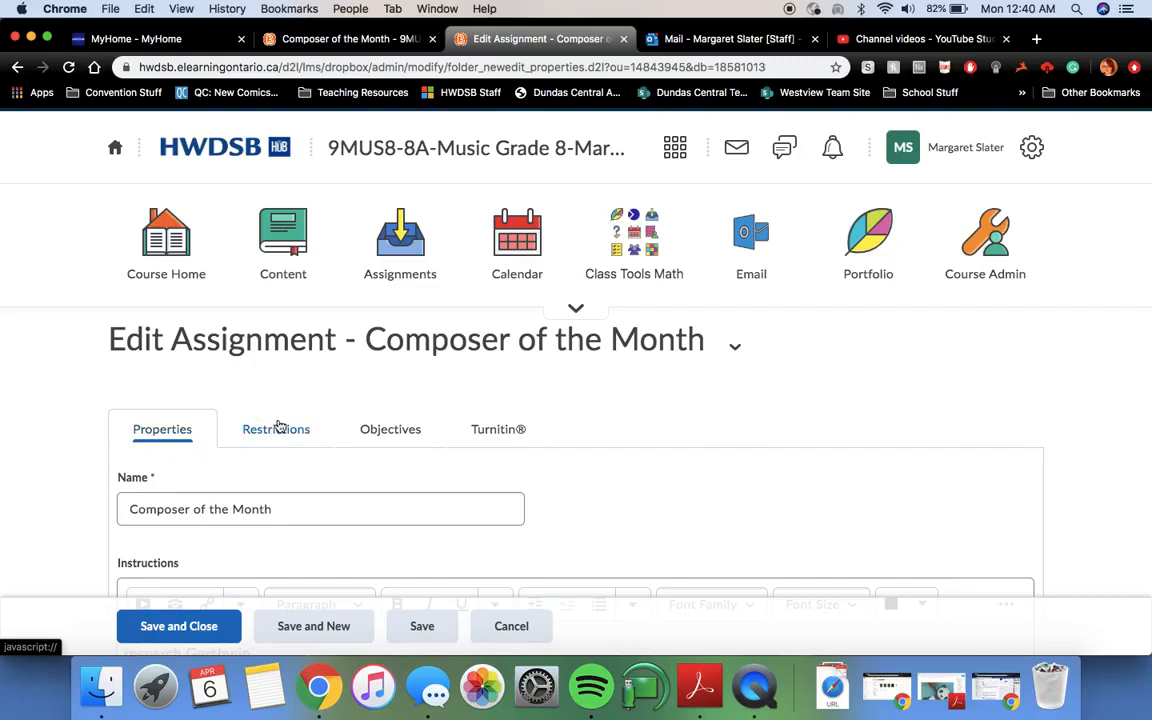
Go to the assignment's Restrictions and turn on its due date.
left_click(283, 436)
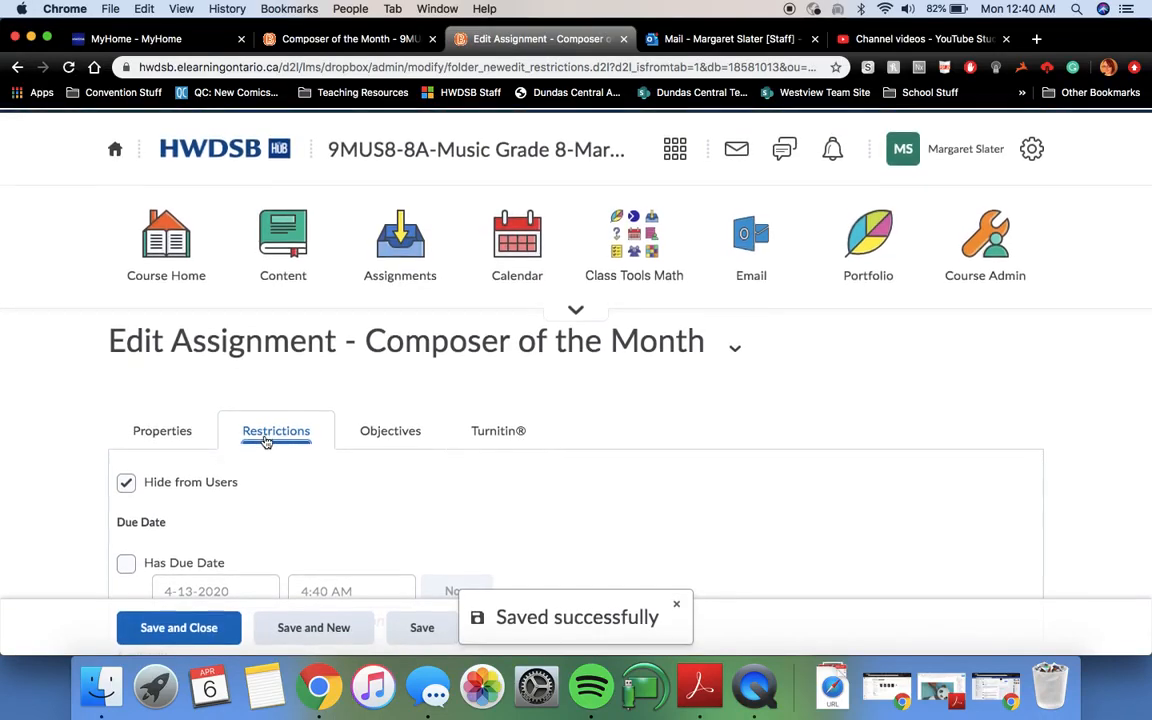
scroll(266, 450, "down", 5)
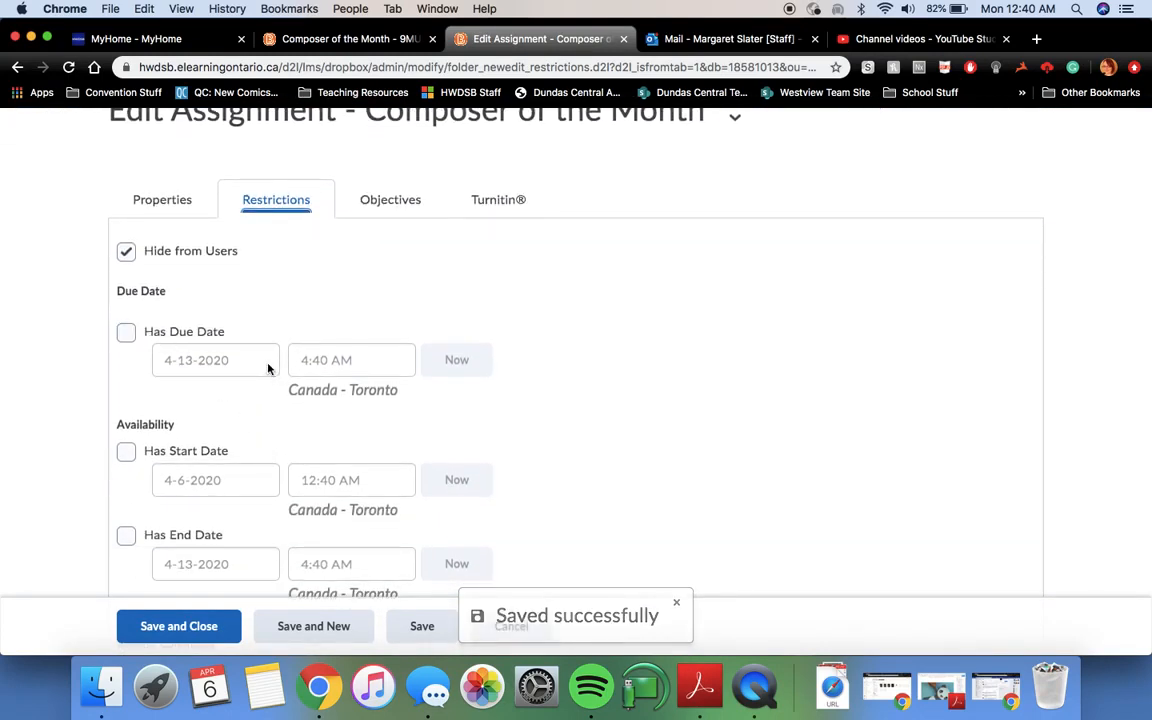
scroll(268, 369, "down", 2)
scroll(268, 369, "down", 1)
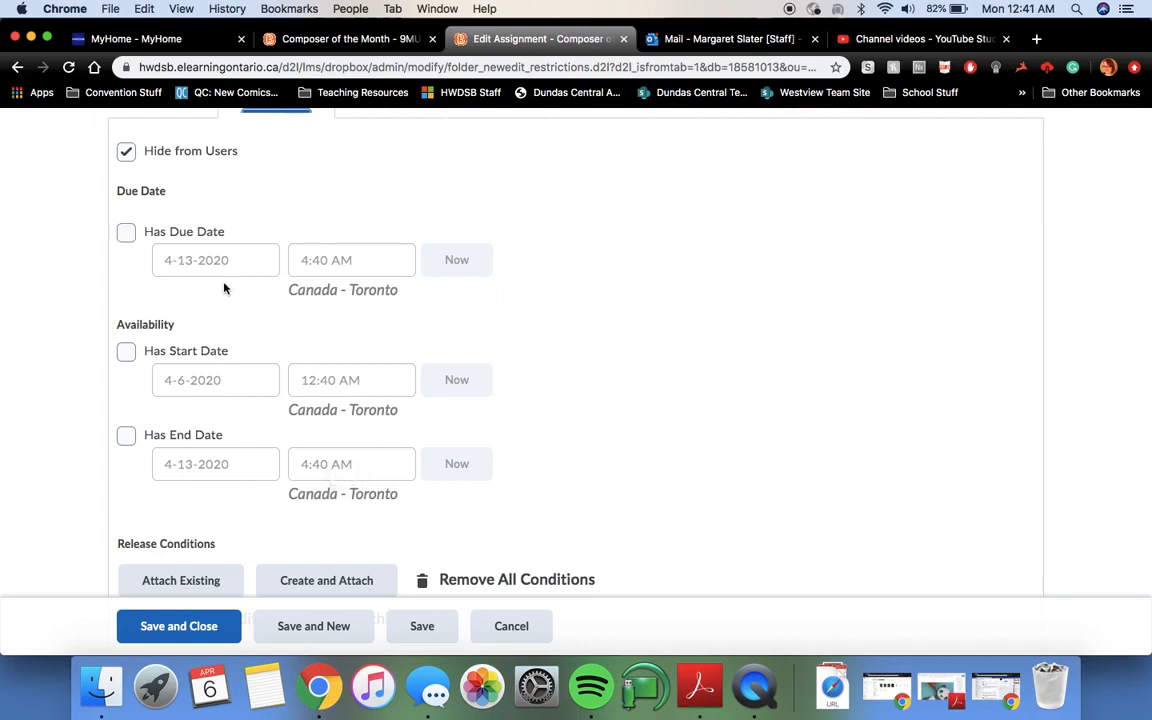
left_click(126, 232)
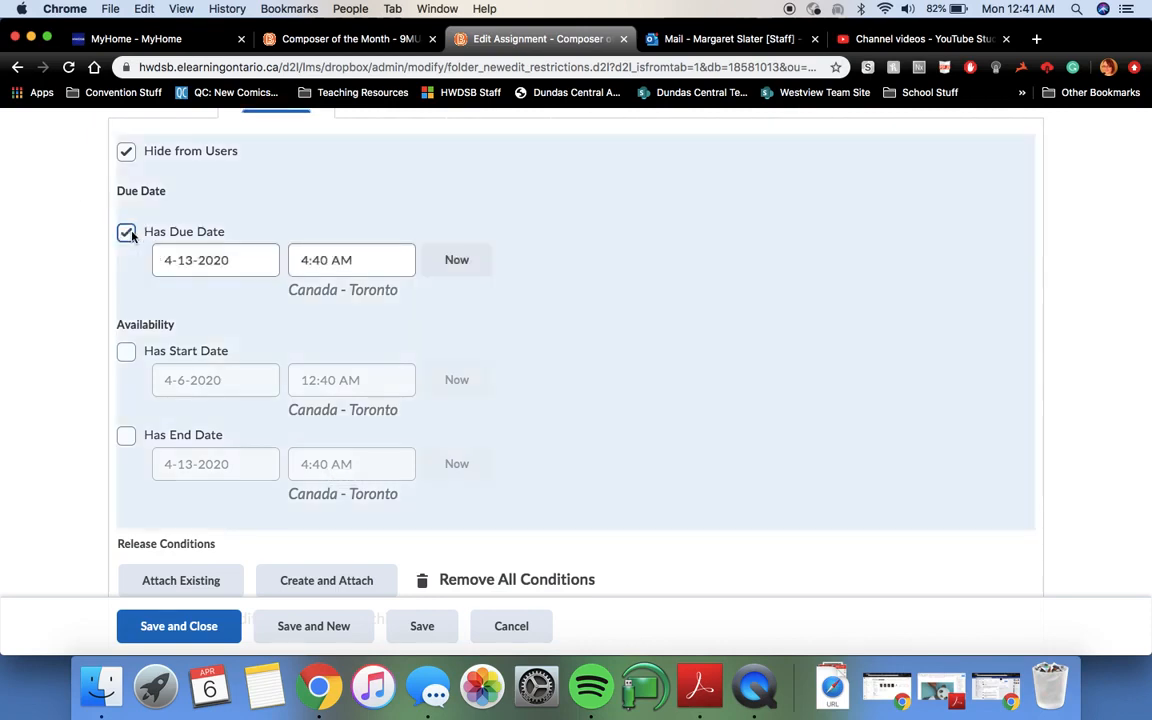
Try out the assignment's start and end dates, and leave the due, start and end dates all turned off.
left_click(126, 353)
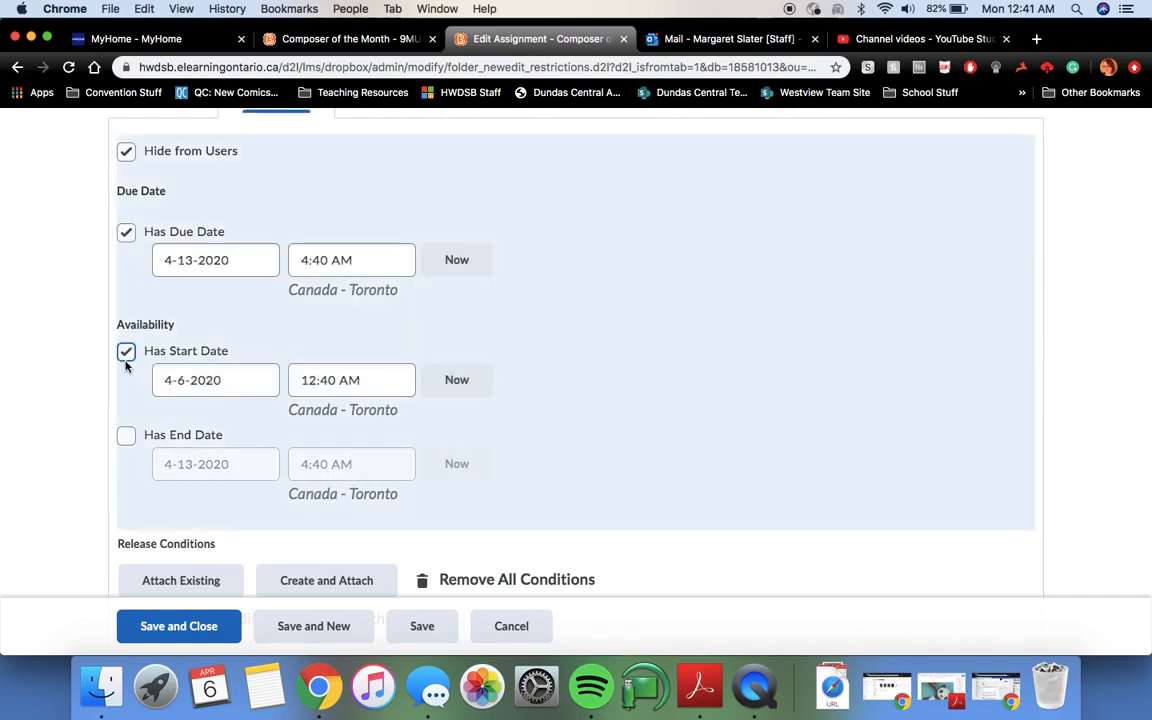
left_click(126, 437)
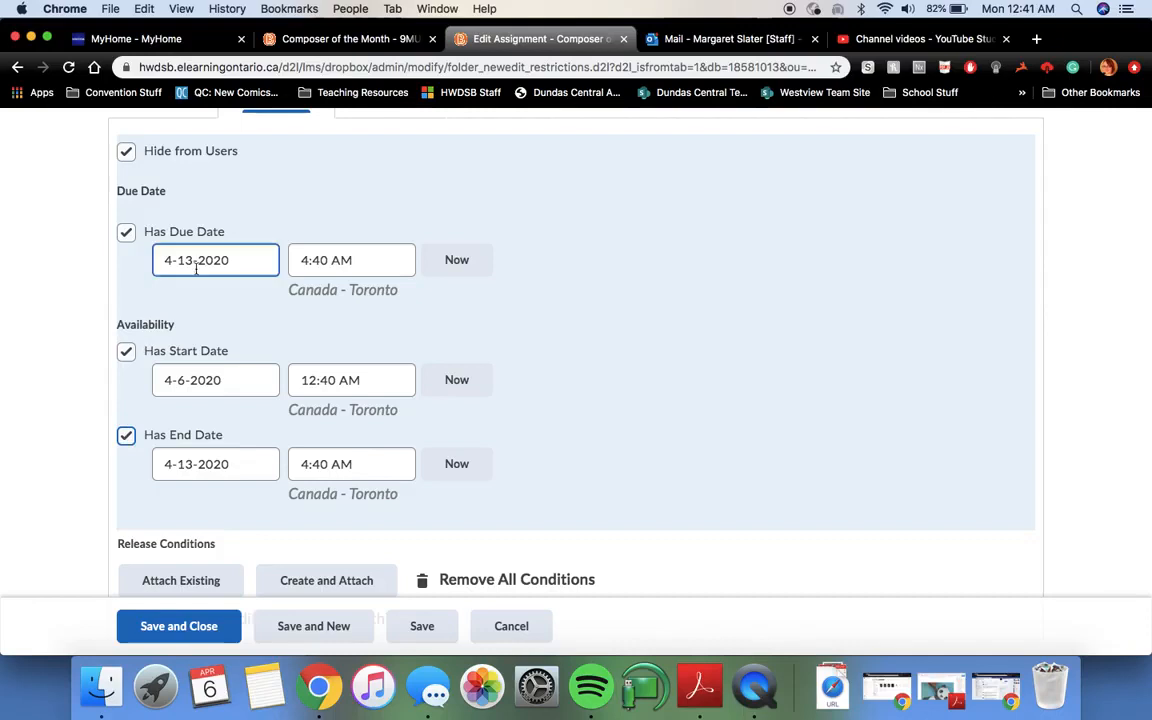
left_click(127, 436)
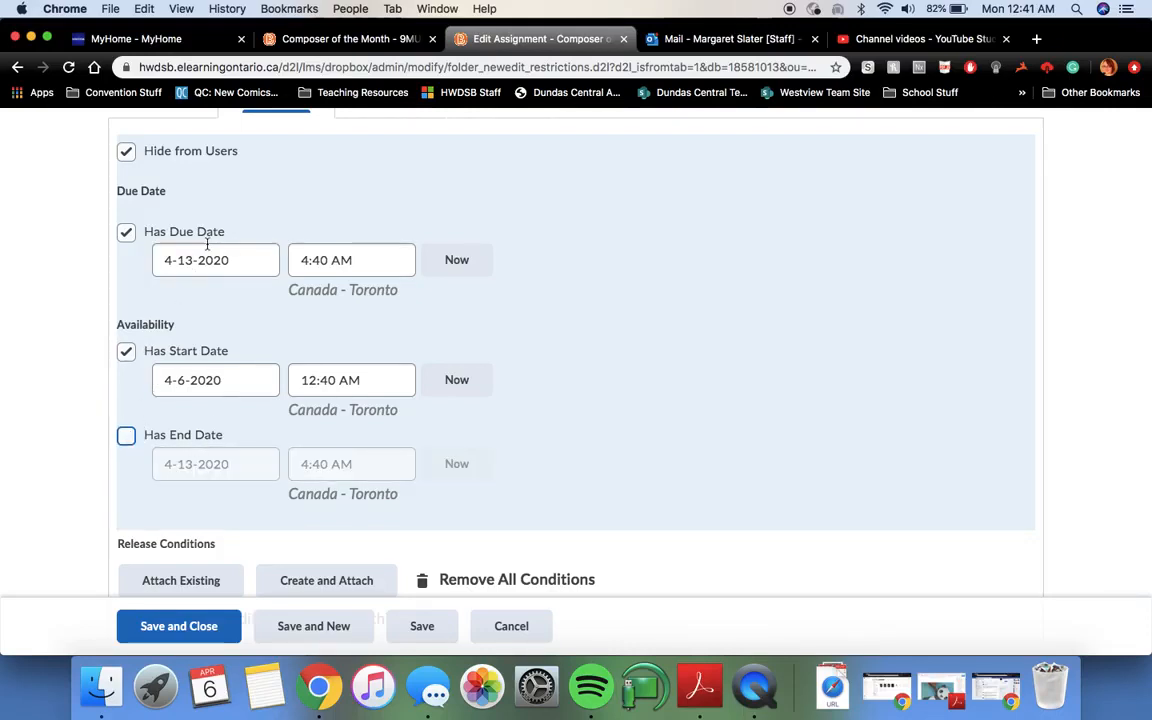
left_click(128, 351)
left_click(125, 231)
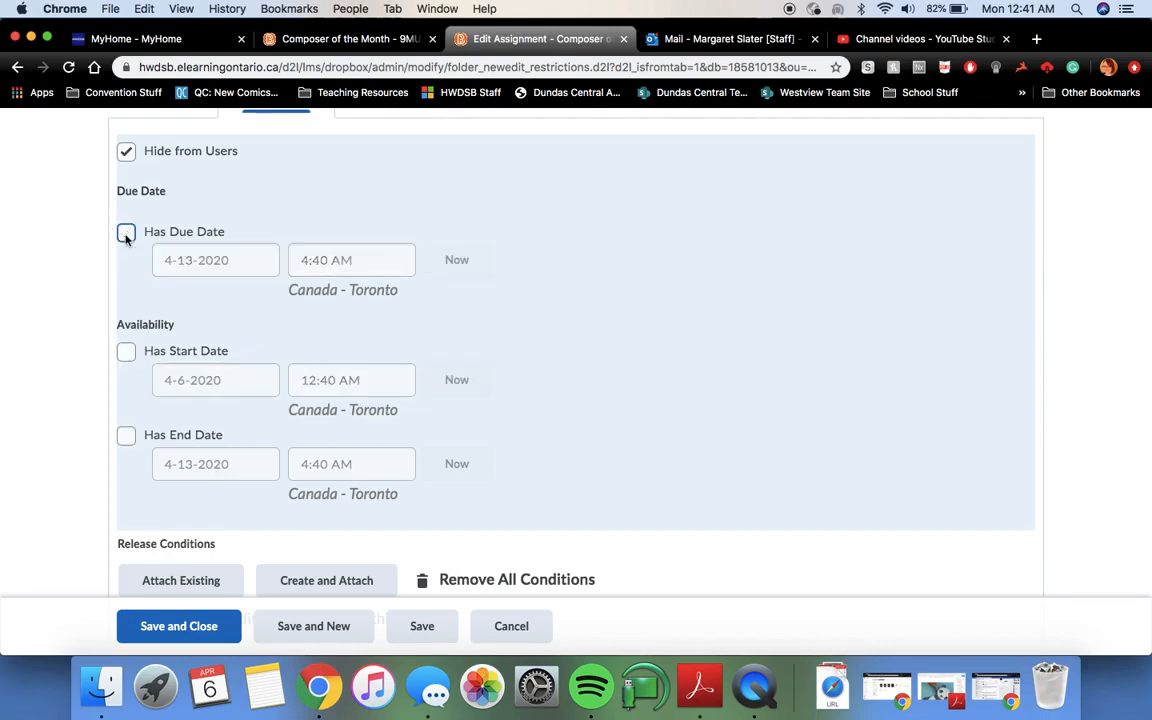
Try limiting folder visibility to users with special access, and restore the option allowing them to submit outside normal availability dates.
scroll(138, 252, "down", 4)
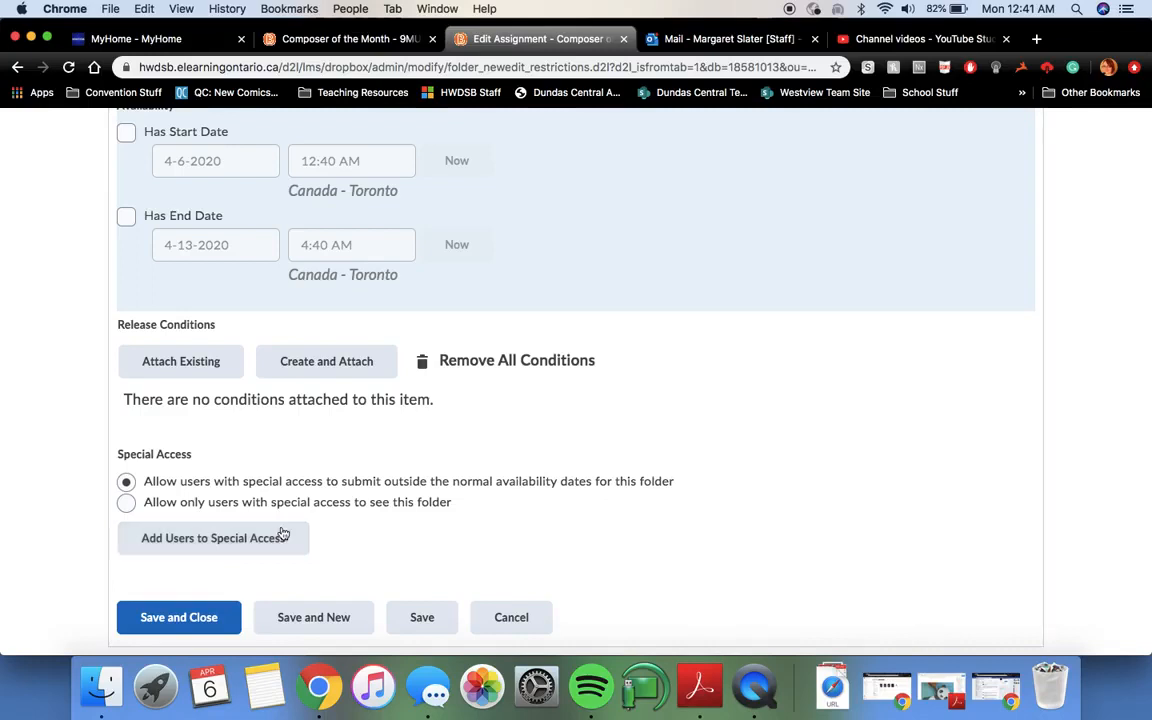
left_click(128, 504)
left_click(125, 481)
View the assignment's Objectives settings and dismiss the save notification.
scroll(244, 478, "up", 10)
left_click(385, 432)
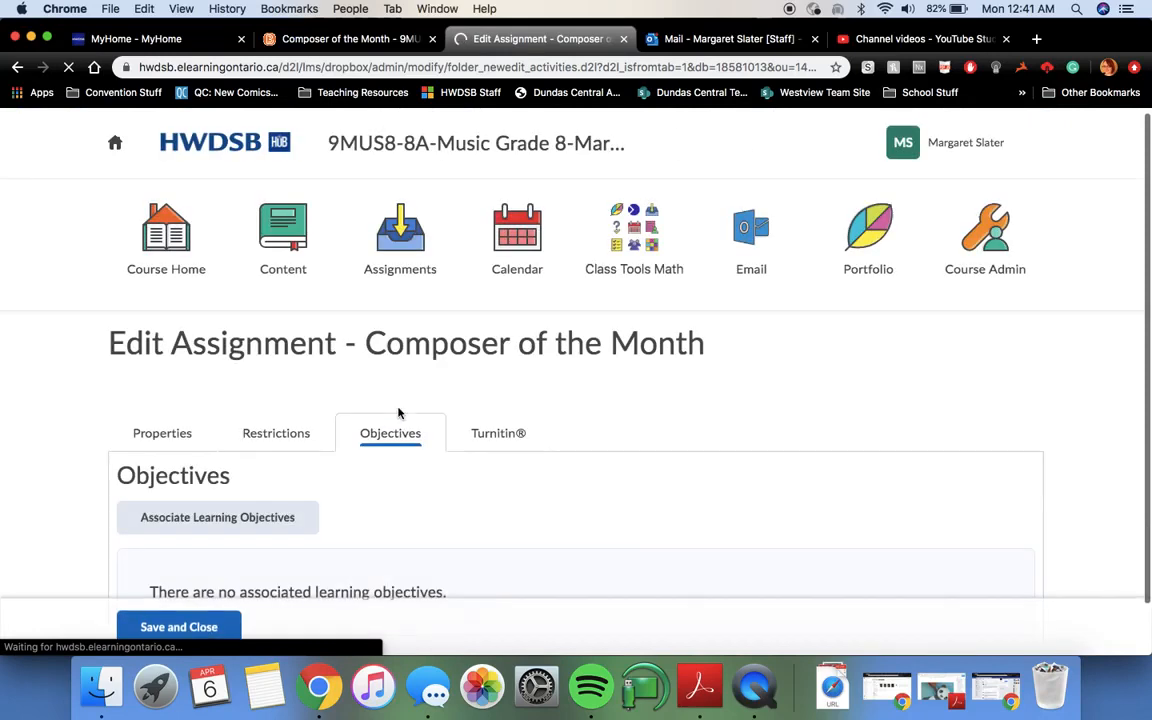
scroll(398, 415, "down", 2)
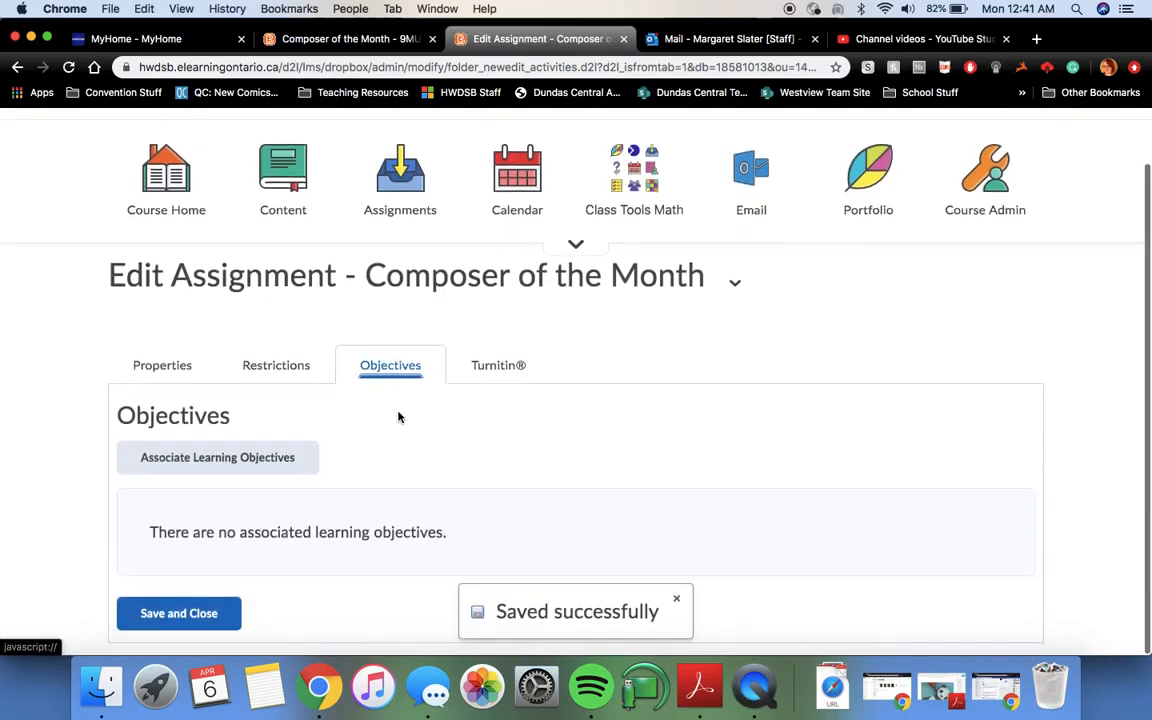
left_click(677, 603)
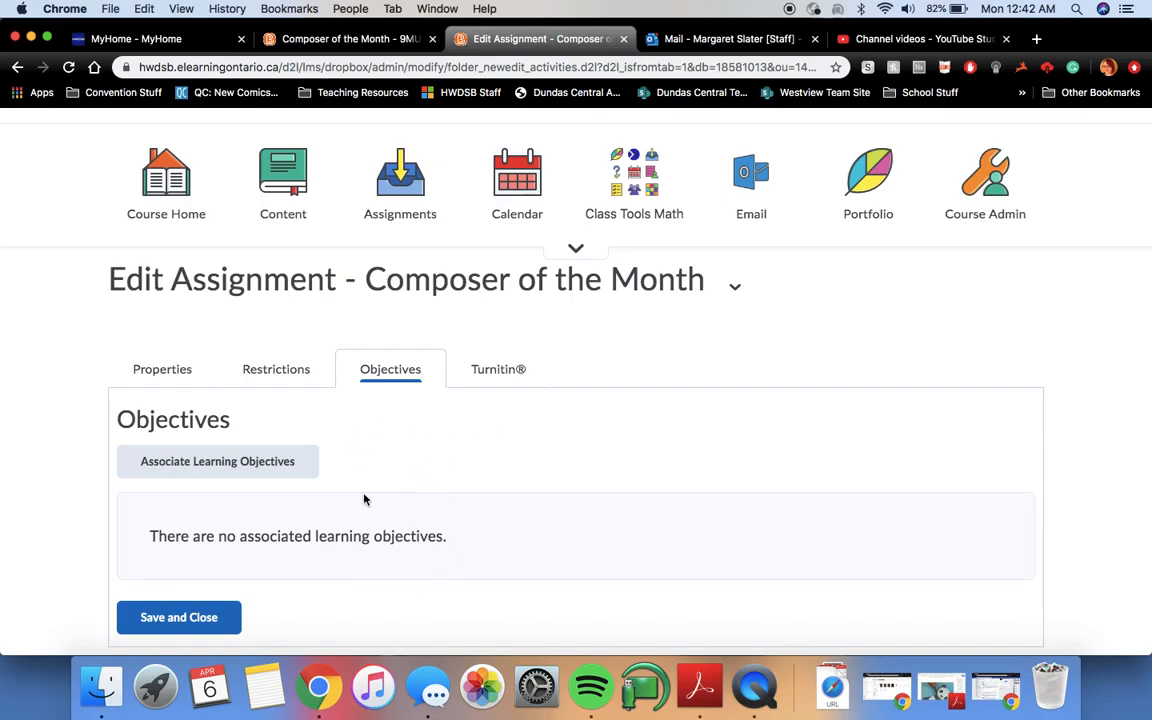
Review the assignment's Turnitin integration settings, including GradeMark, grade transfer, Originality Check, similarity score display and checking frequency.
left_click(497, 375)
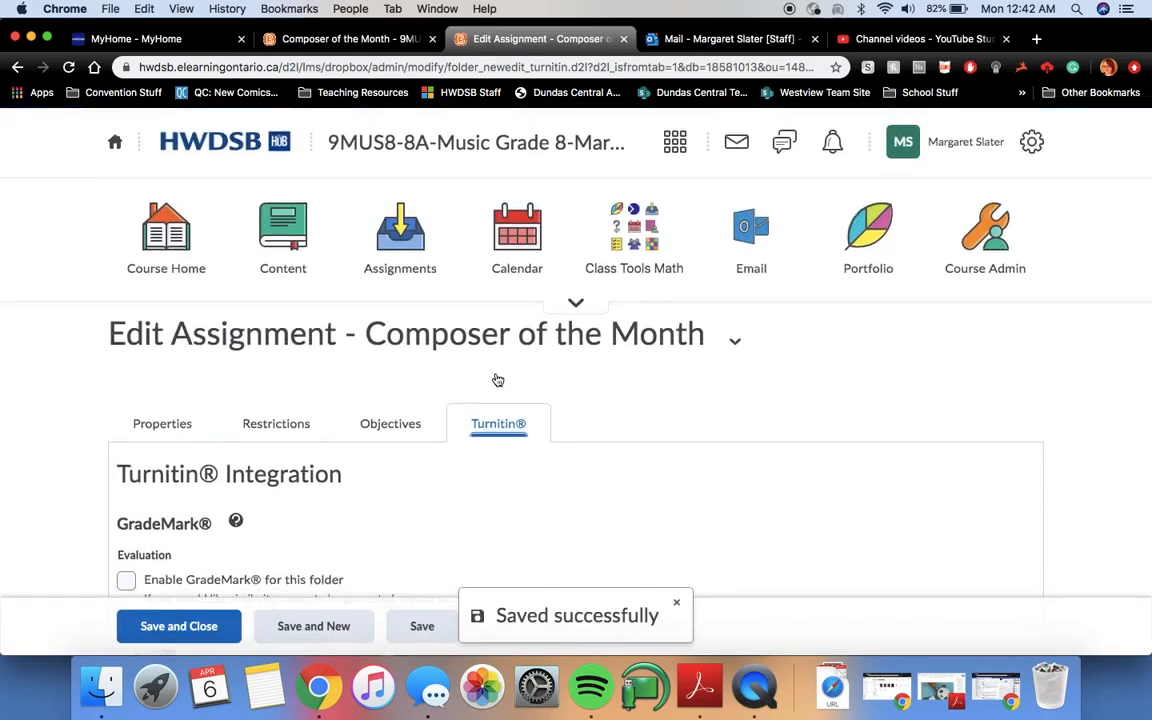
scroll(497, 380, "down", 3)
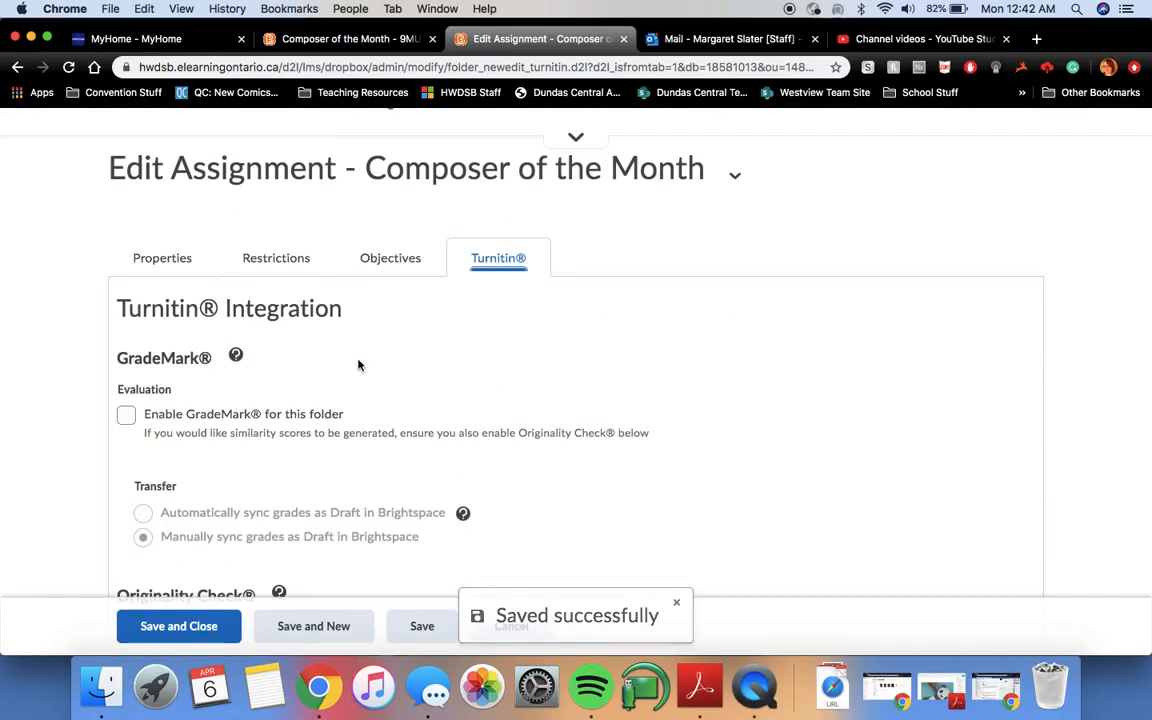
scroll(360, 366, "down", 2)
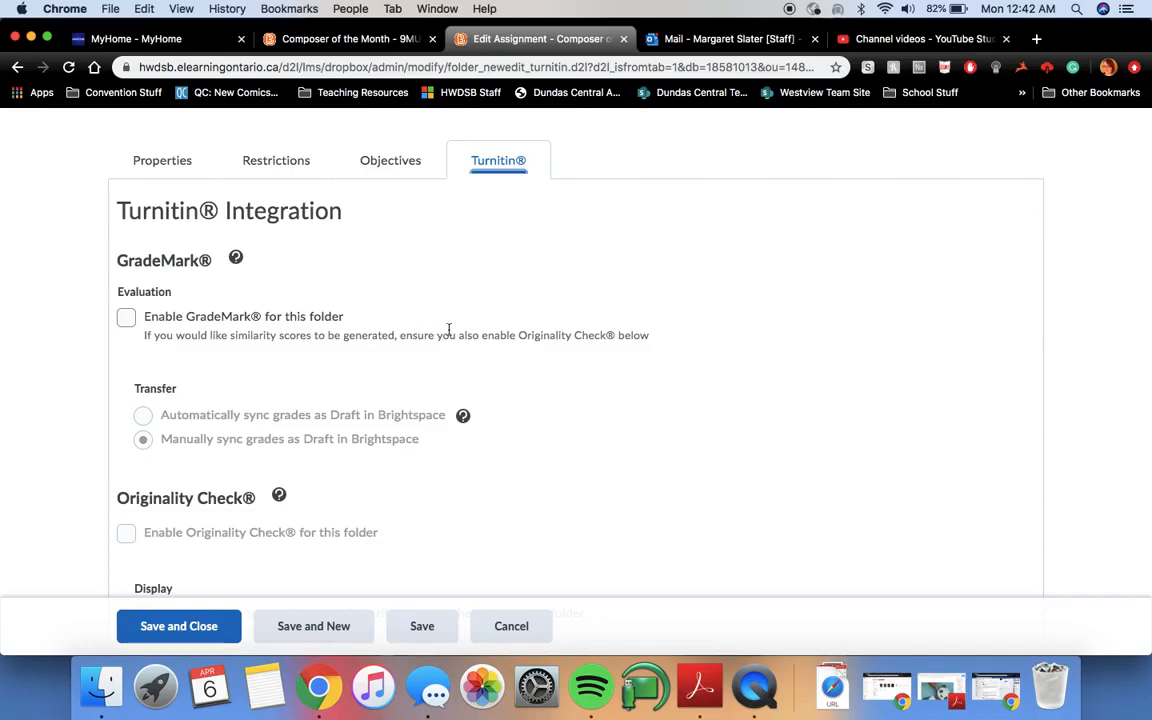
scroll(255, 352, "down", 2)
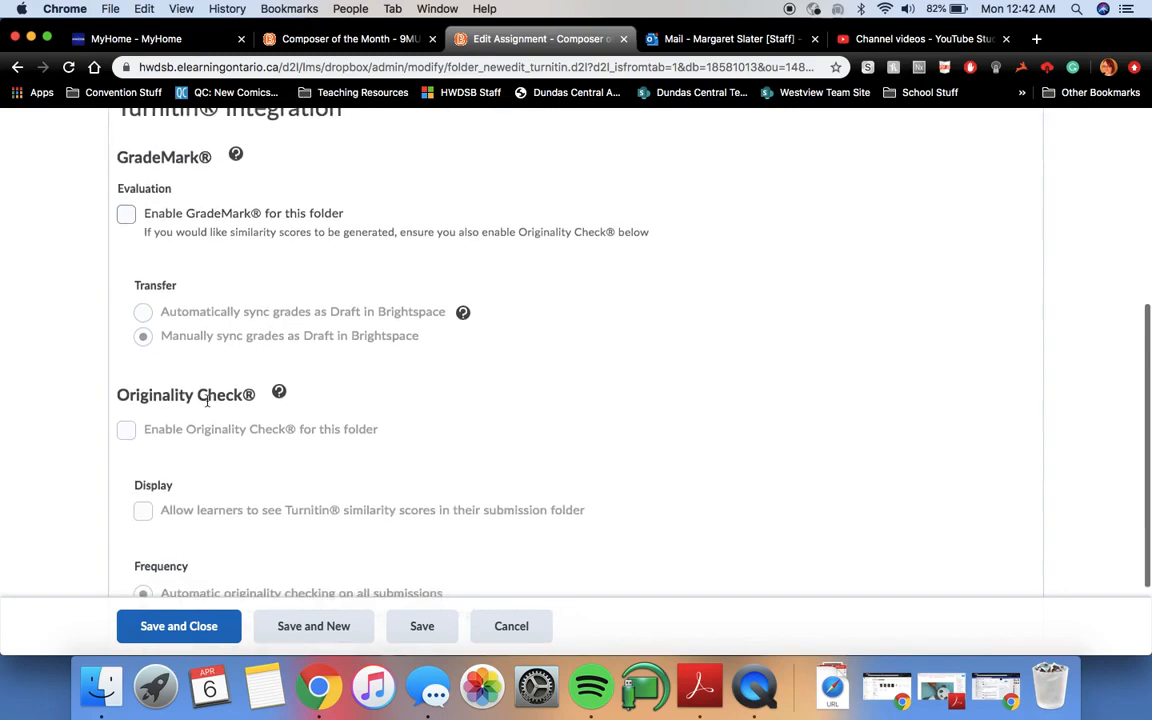
scroll(131, 434, "down", 3)
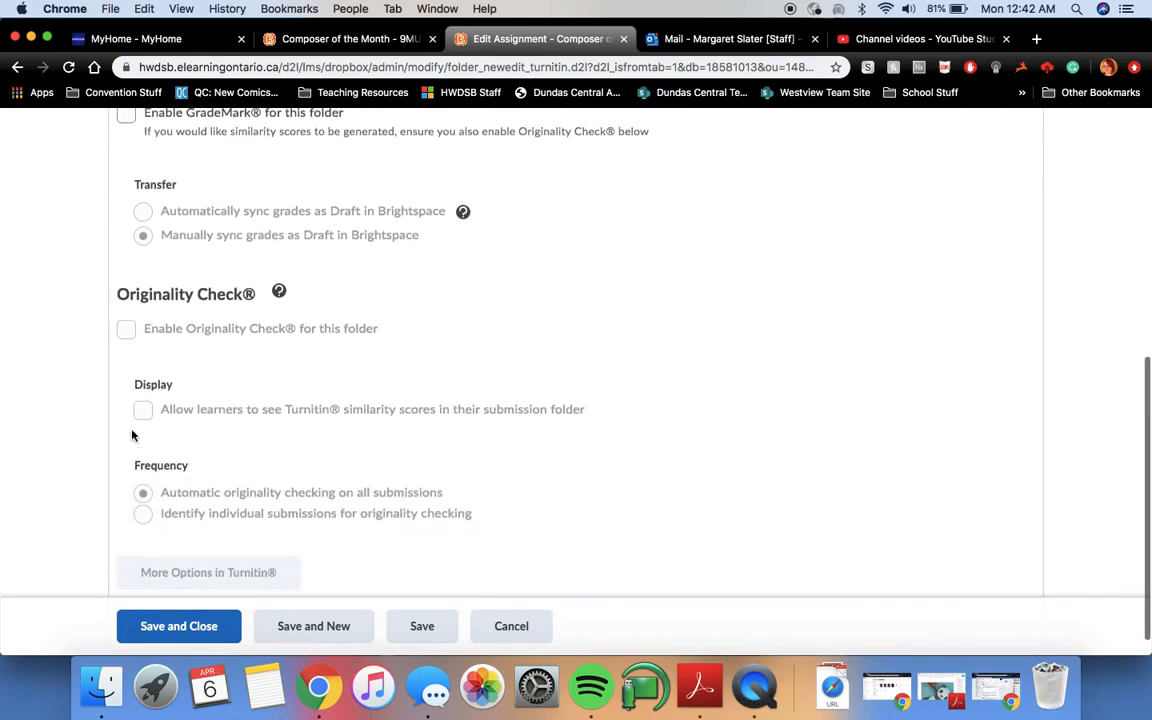
scroll(250, 450, "up", 10)
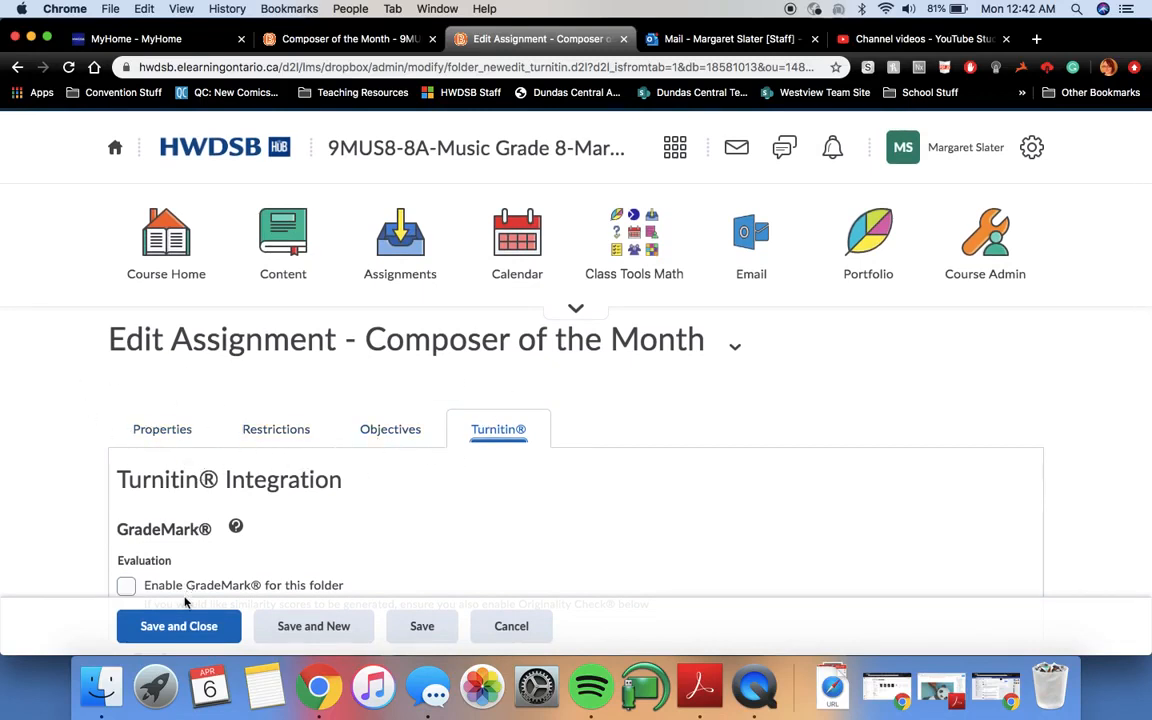
Save and close the Composer of the Month assignment and check the course's Assignments list.
left_click(207, 626)
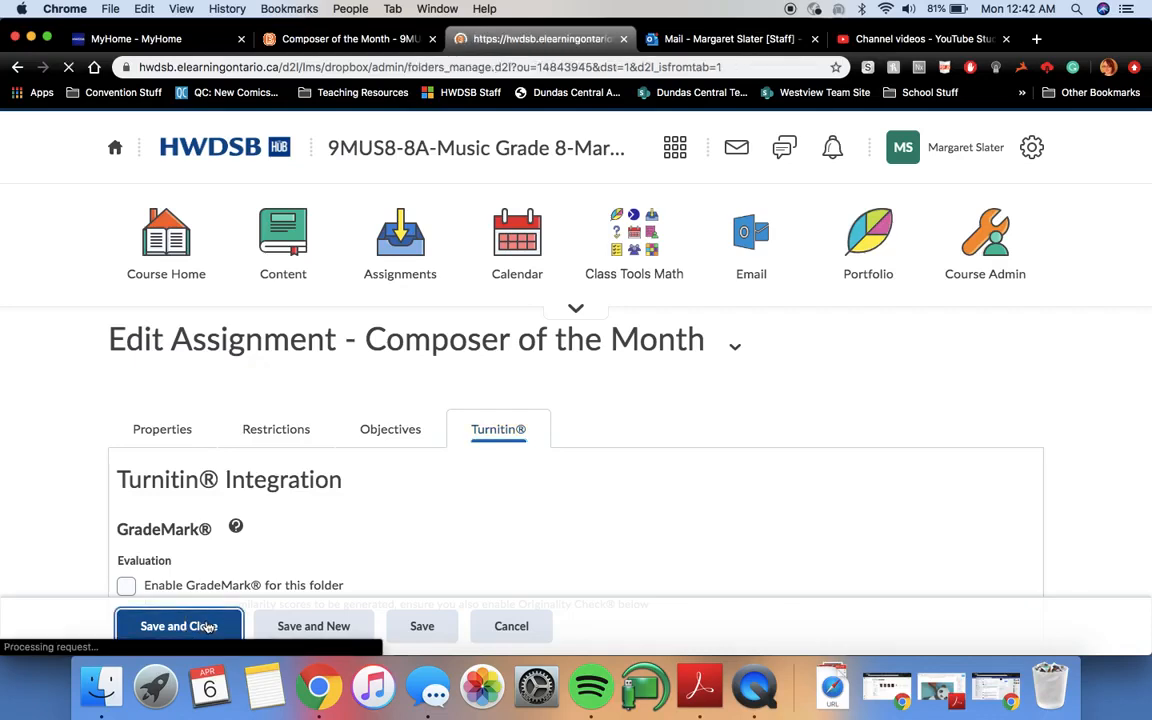
scroll(367, 488, "down", 3)
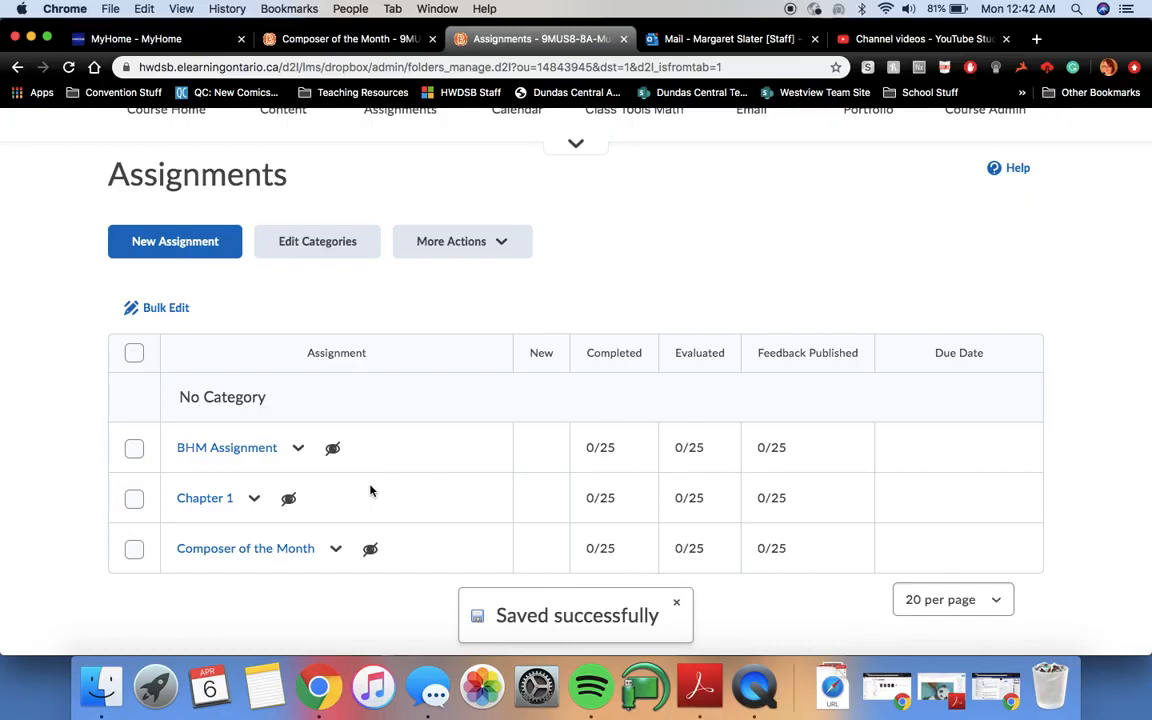
scroll(368, 478, "up", 3)
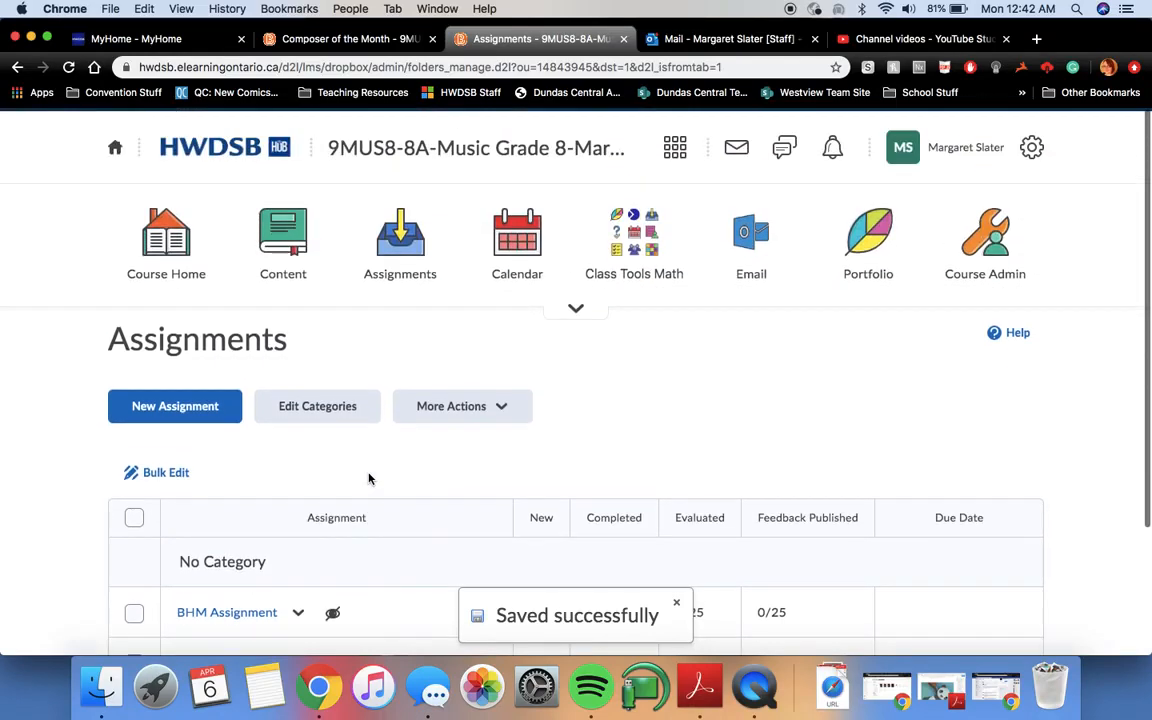
left_click(397, 258)
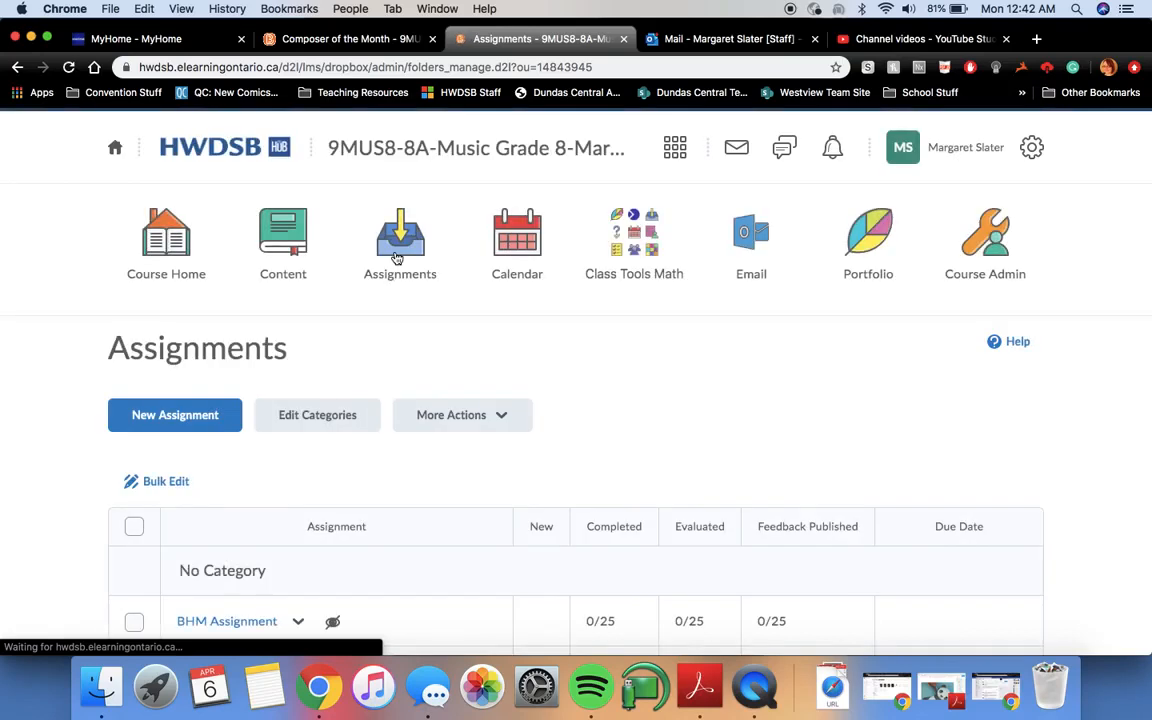
Open the Composer of the Month assignment from the Gershwin unit in the course content and reload its page.
left_click(285, 246)
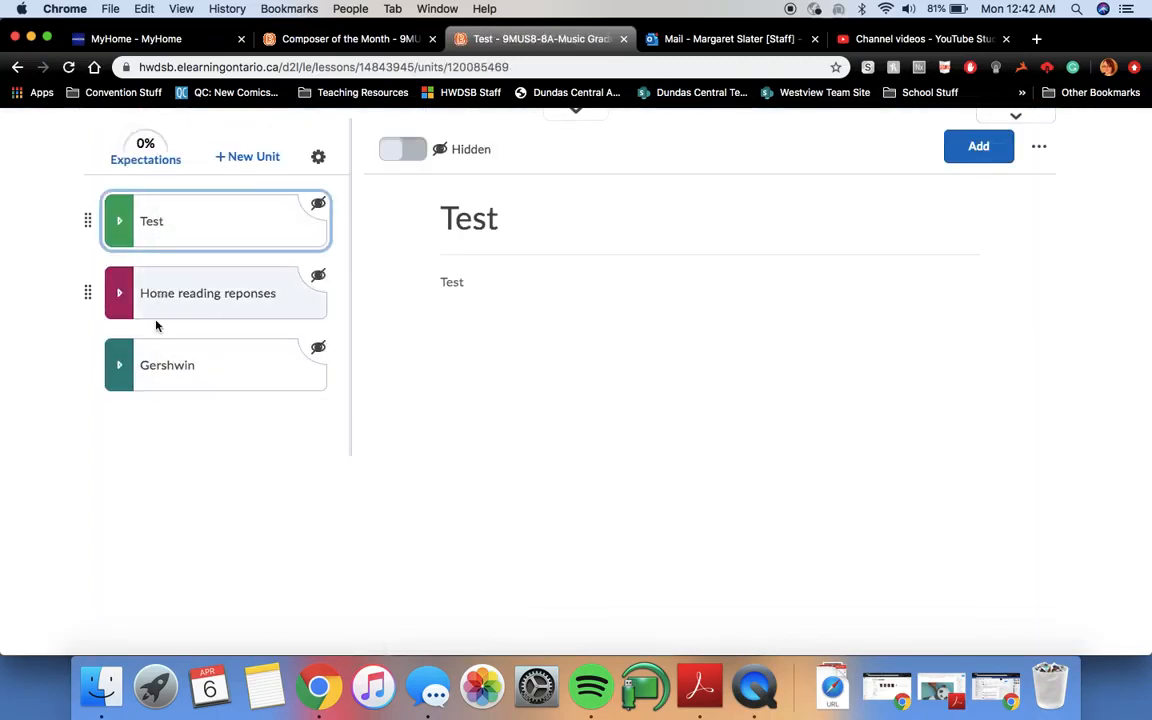
left_click(125, 365)
left_click(187, 437)
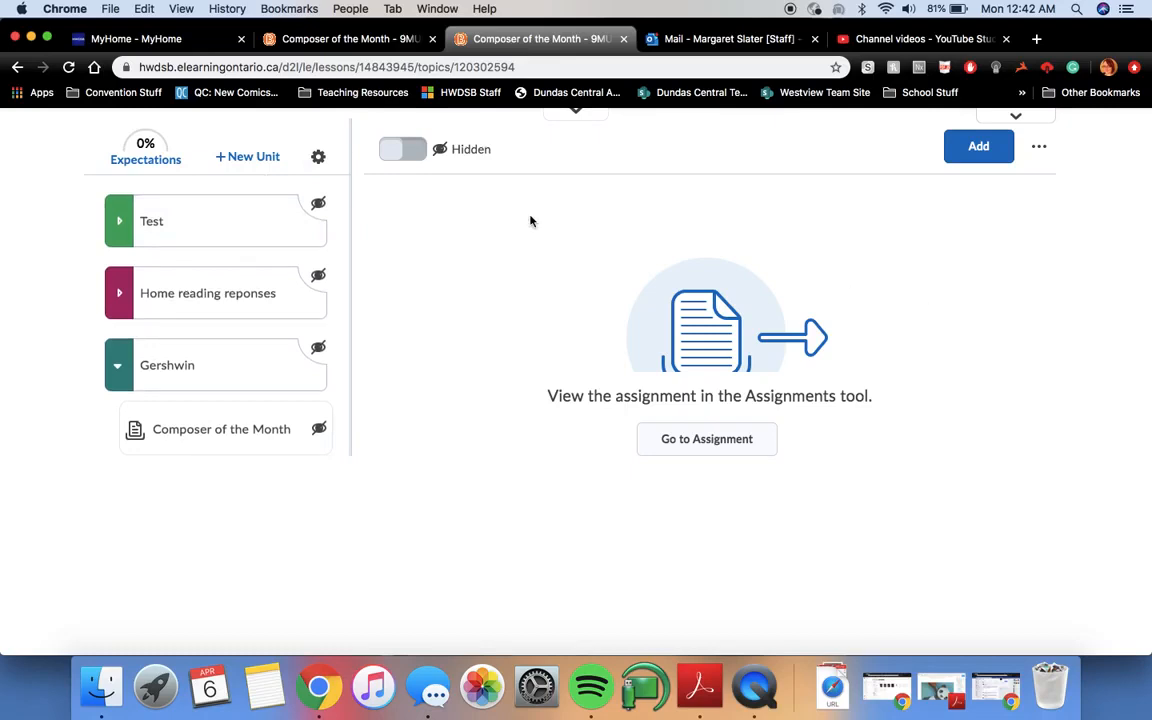
left_click(571, 117)
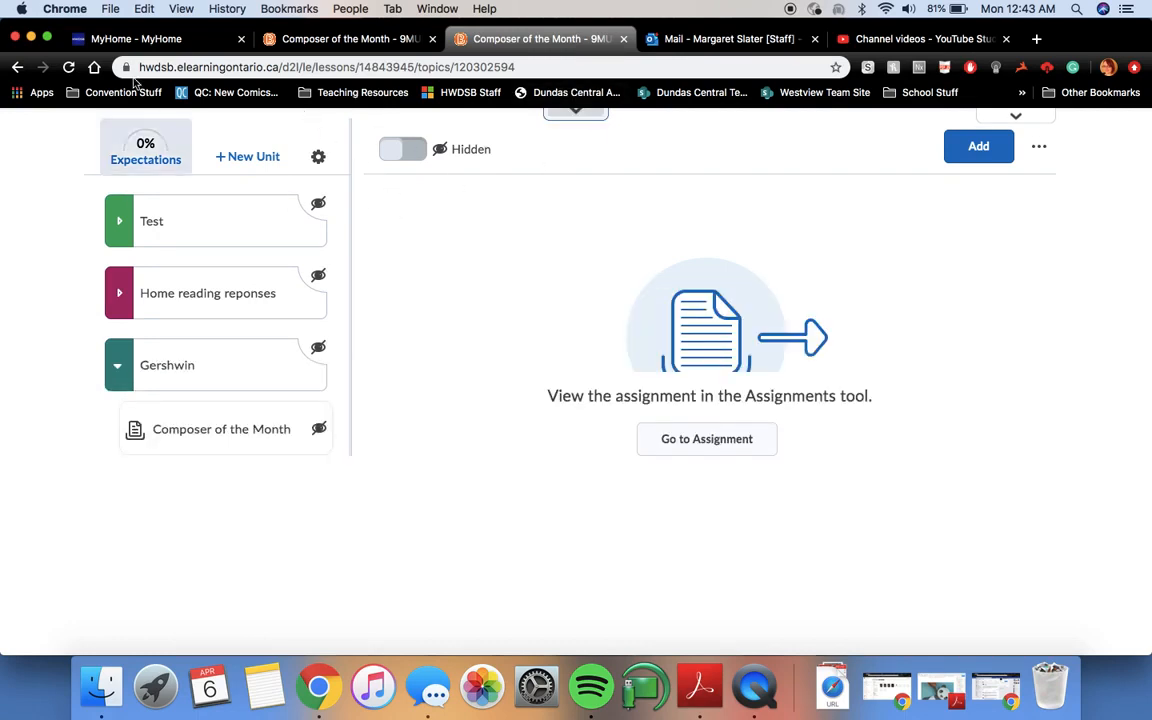
left_click(67, 65)
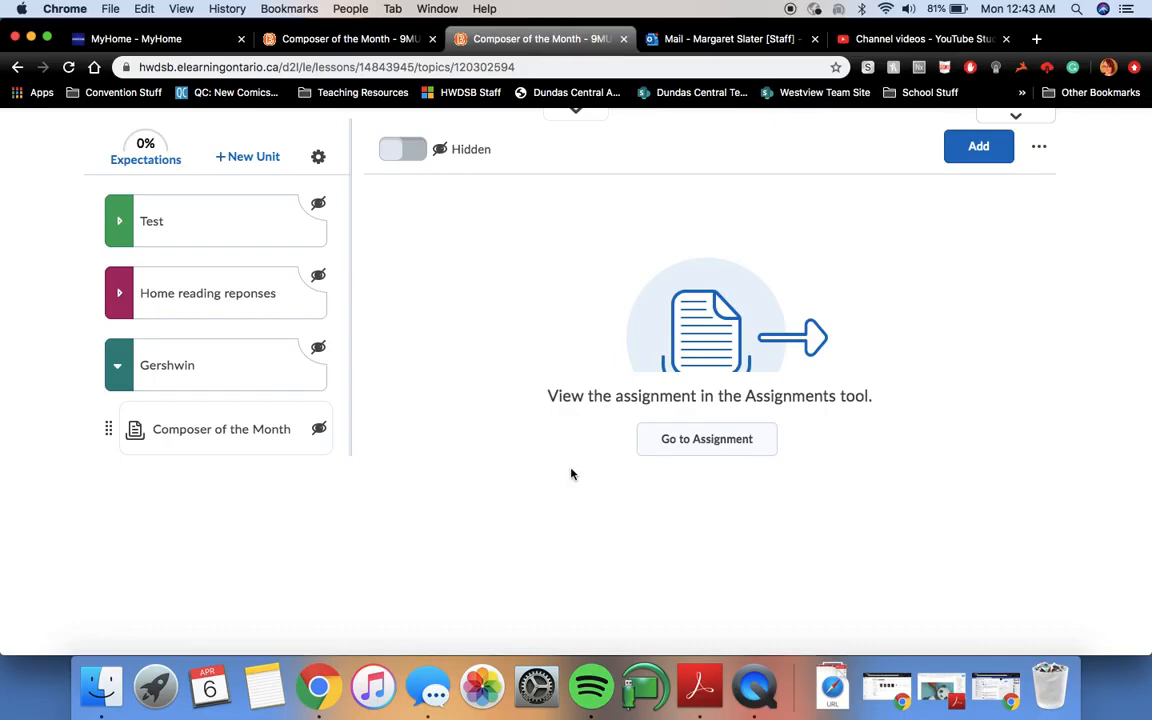
Switch to the other open Composer of the Month page and look over the Assignments list from there.
left_click(345, 40)
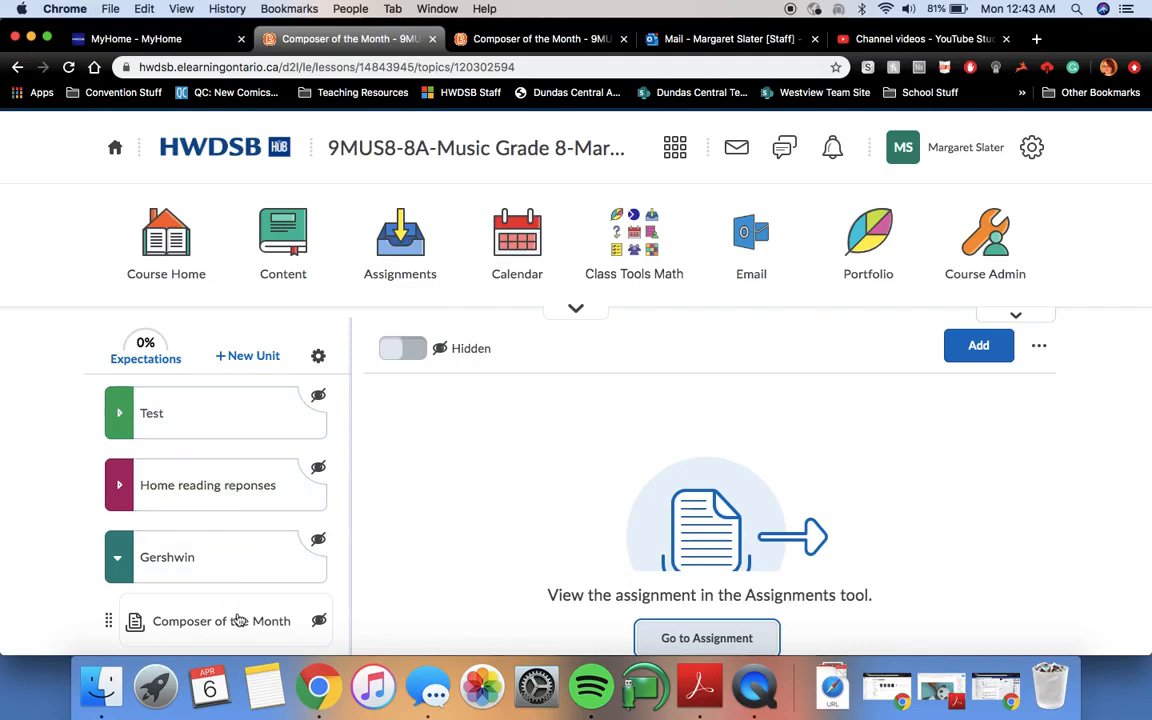
left_click(385, 249)
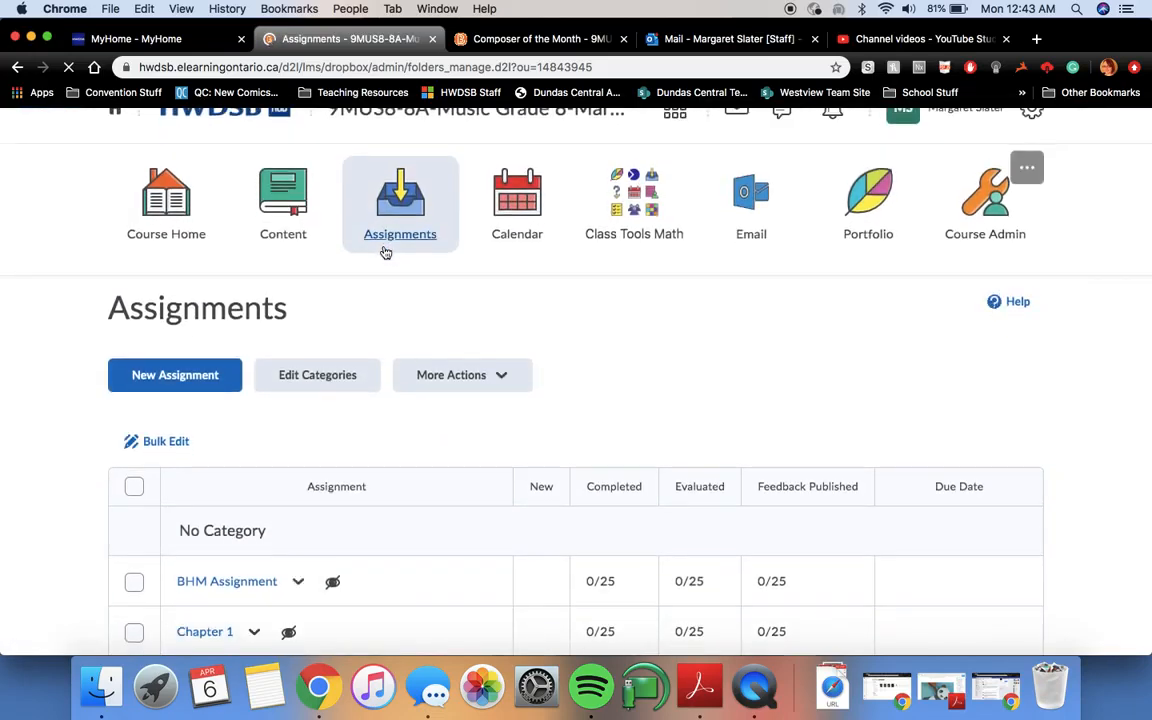
scroll(383, 249, "down", 3)
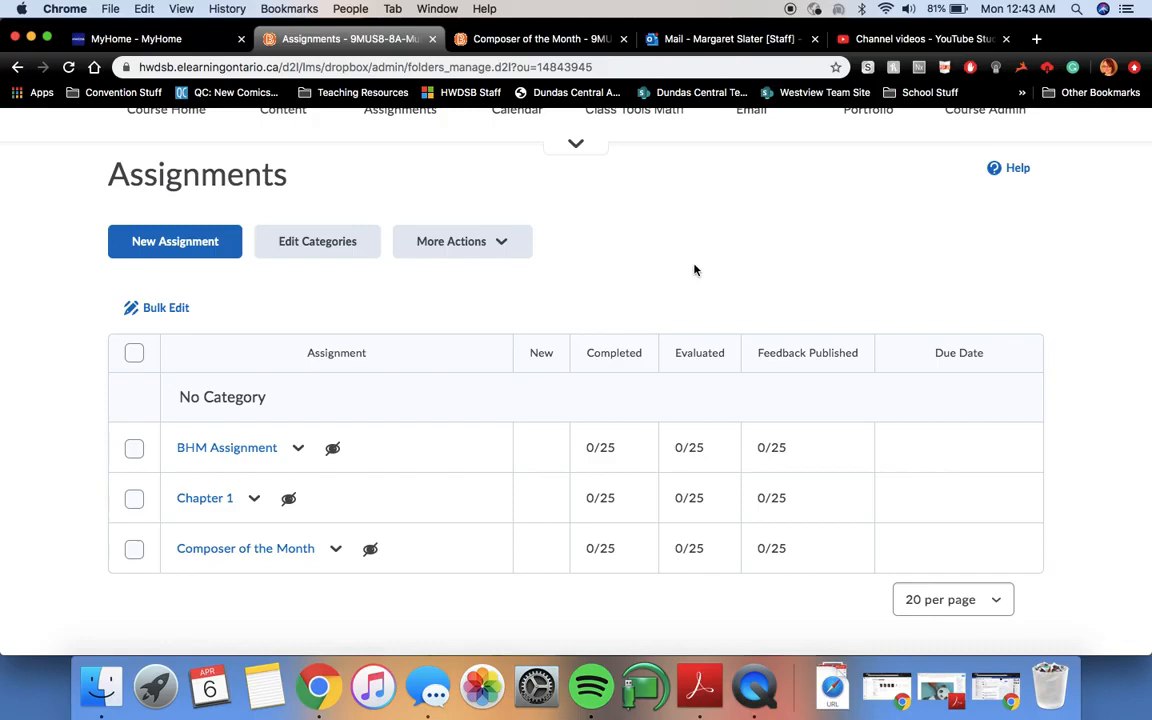
scroll(695, 270, "up", 3)
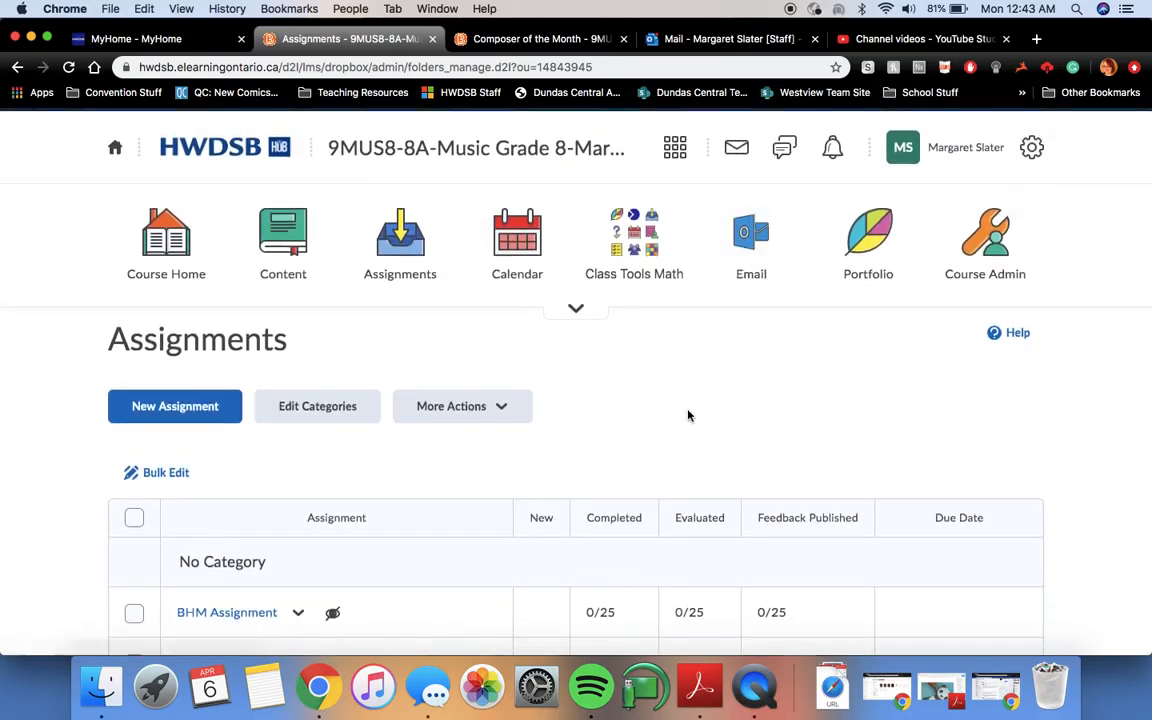